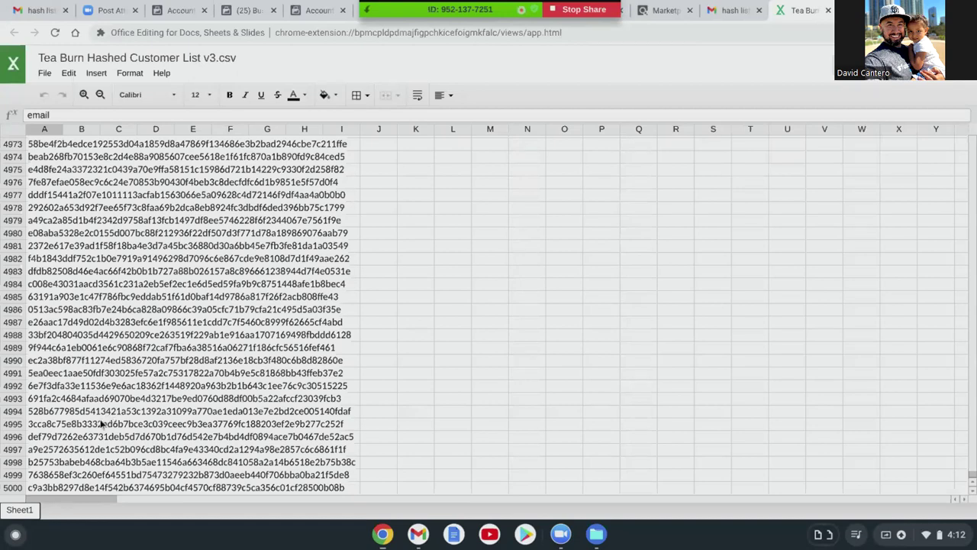
Look through the hashed email entries near the end of Tea Burn Hashed Customer List v3.csv.
{"action": "scroll", "coordinate": [102, 422], "scroll_direction": "up", "scroll_amount": 1}
{"action": "scroll", "coordinate": [102, 422], "scroll_direction": "up", "scroll_amount": 15}
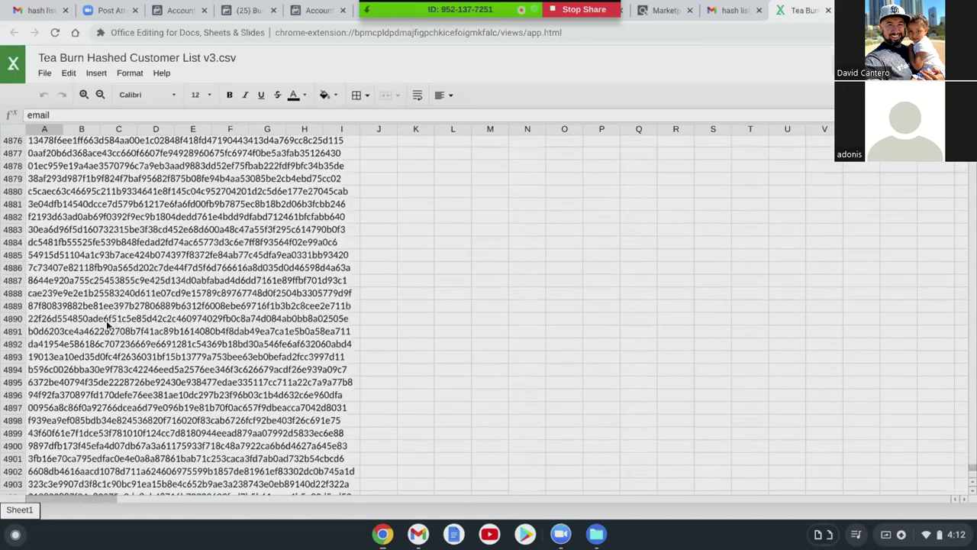
{"action": "scroll", "coordinate": [113, 346], "scroll_direction": "up", "scroll_amount": 3}
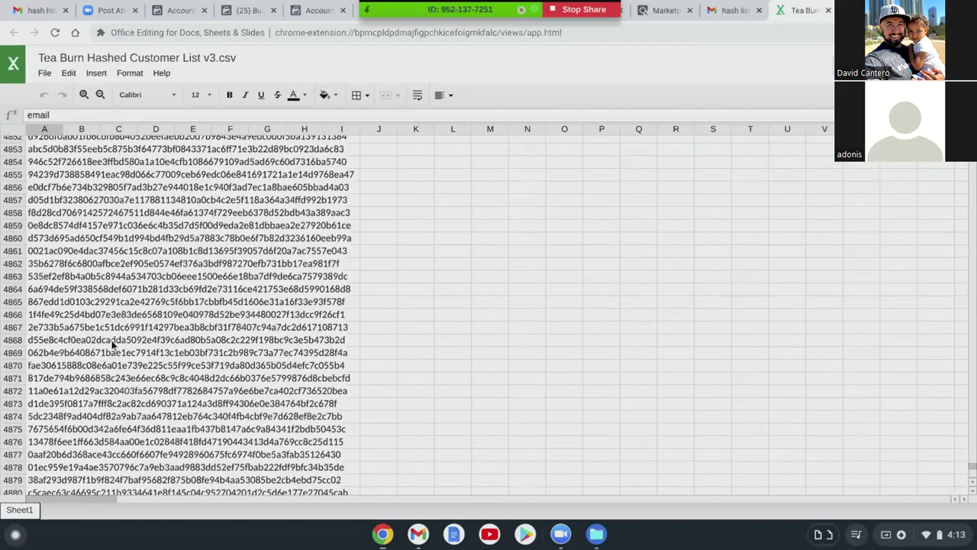
{"action": "scroll", "coordinate": [114, 337], "scroll_direction": "up", "scroll_amount": 5}
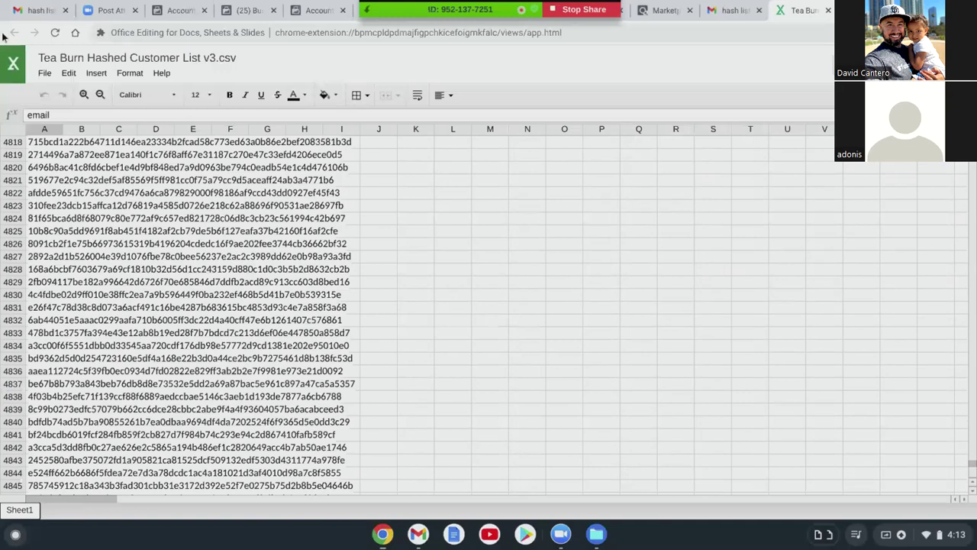
Switch to Meta Account Quality, select the business account with 5 business assets, and open its Ads Manager.
{"action": "left_click", "coordinate": [188, 9]}
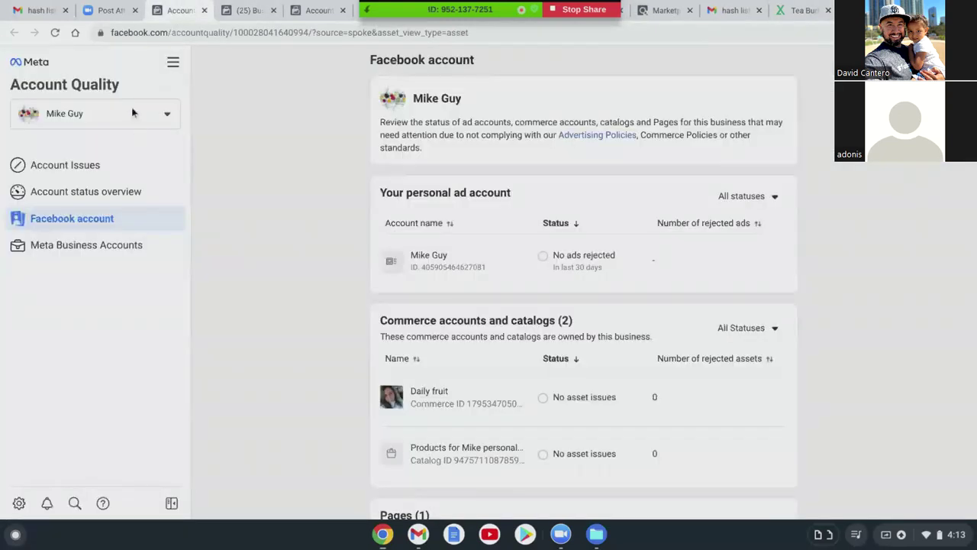
{"action": "left_click", "coordinate": [174, 65]}
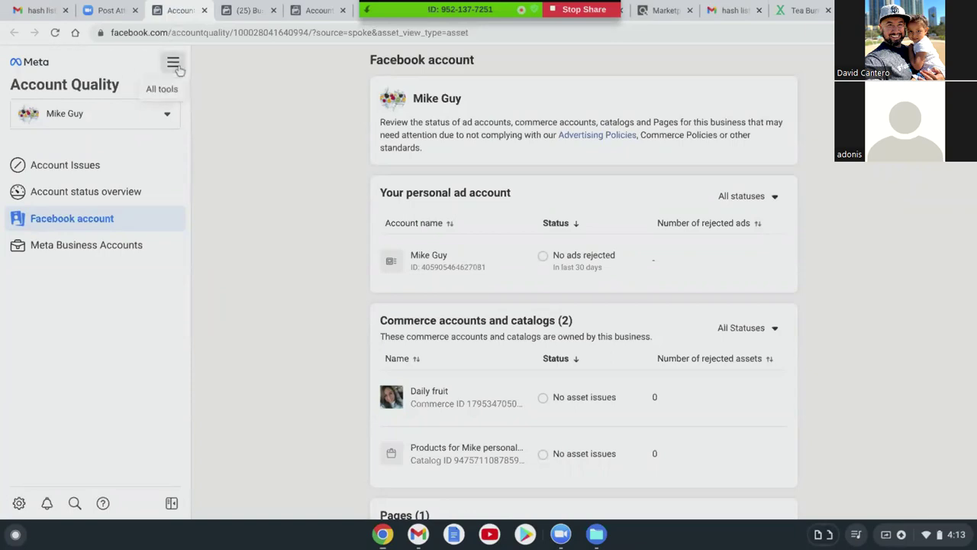
{"action": "left_click", "coordinate": [126, 113]}
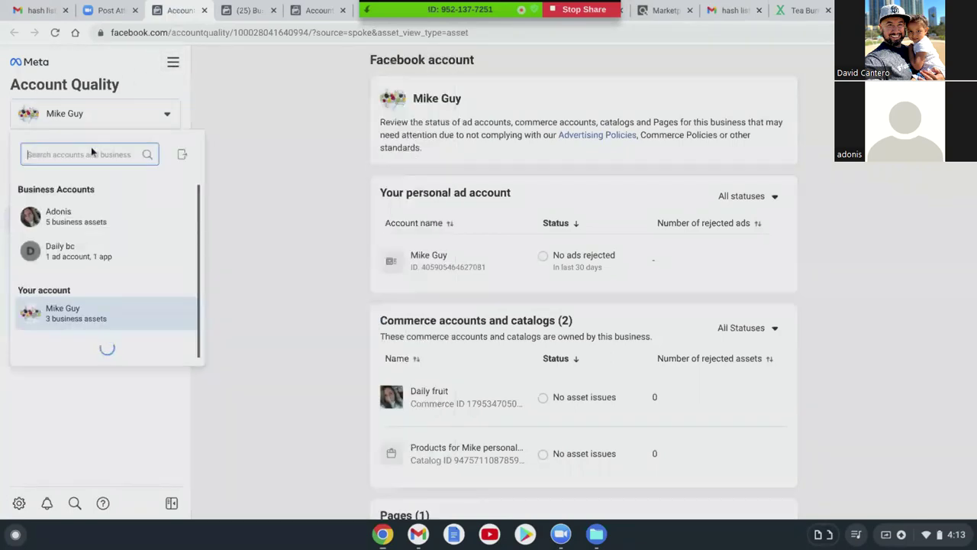
{"action": "left_click", "coordinate": [76, 223]}
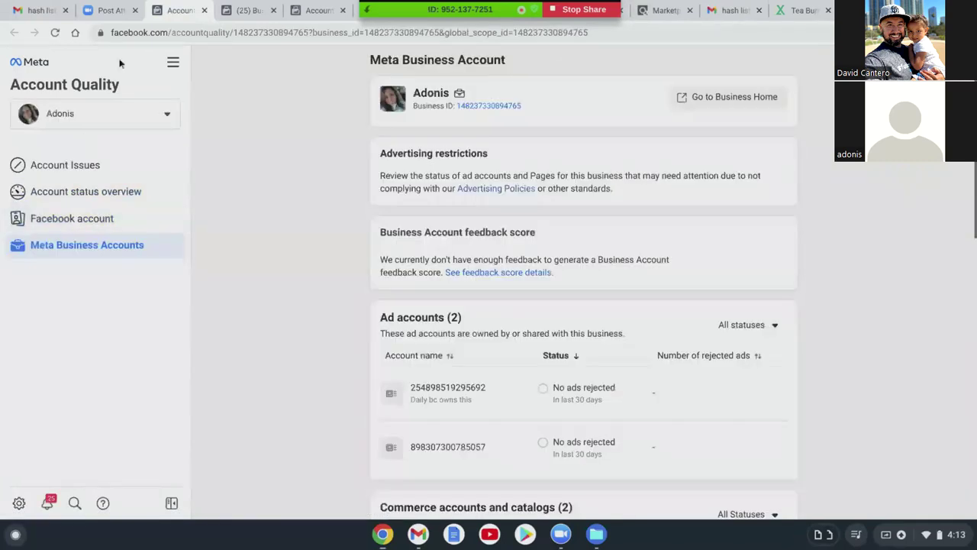
{"action": "left_click", "coordinate": [173, 62]}
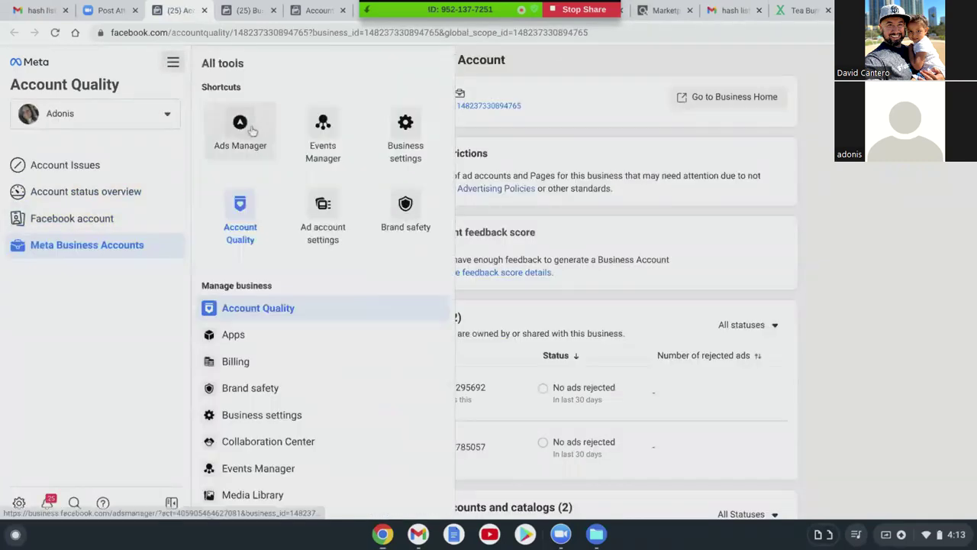
{"action": "left_click", "coordinate": [237, 157]}
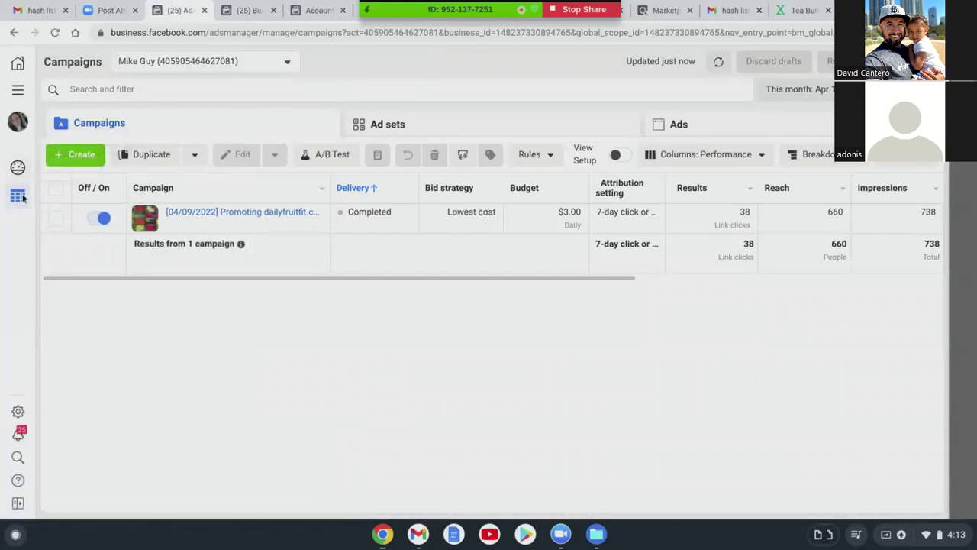
Go to the business settings and display the Business info page.
{"action": "left_click", "coordinate": [17, 89]}
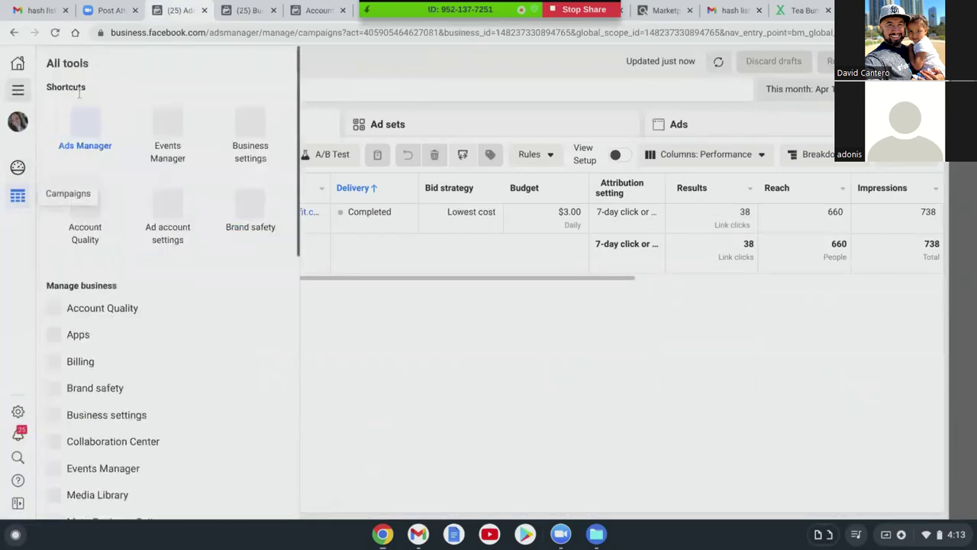
{"action": "left_click", "coordinate": [262, 157]}
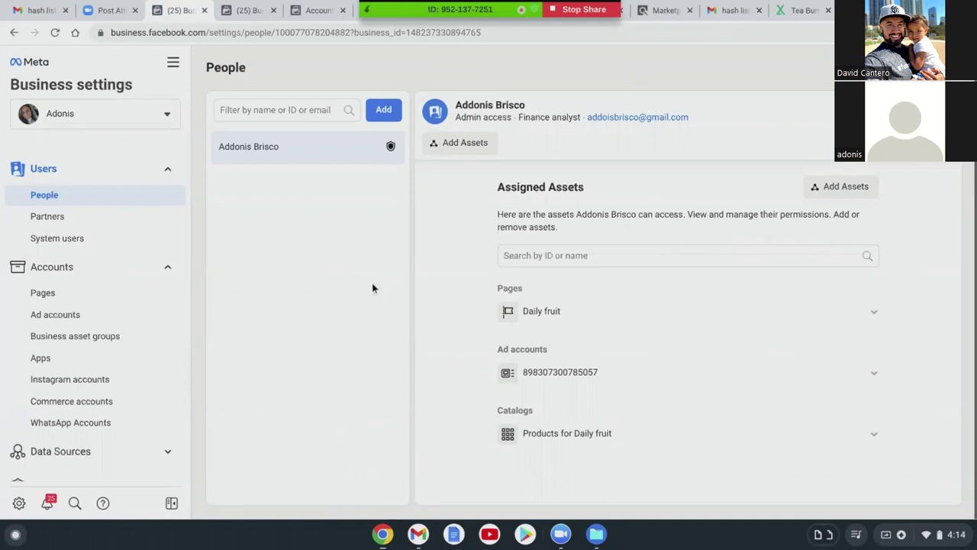
{"action": "scroll", "coordinate": [82, 453], "scroll_direction": "down", "scroll_amount": 1}
{"action": "scroll", "coordinate": [46, 412], "scroll_direction": "down", "scroll_amount": 5}
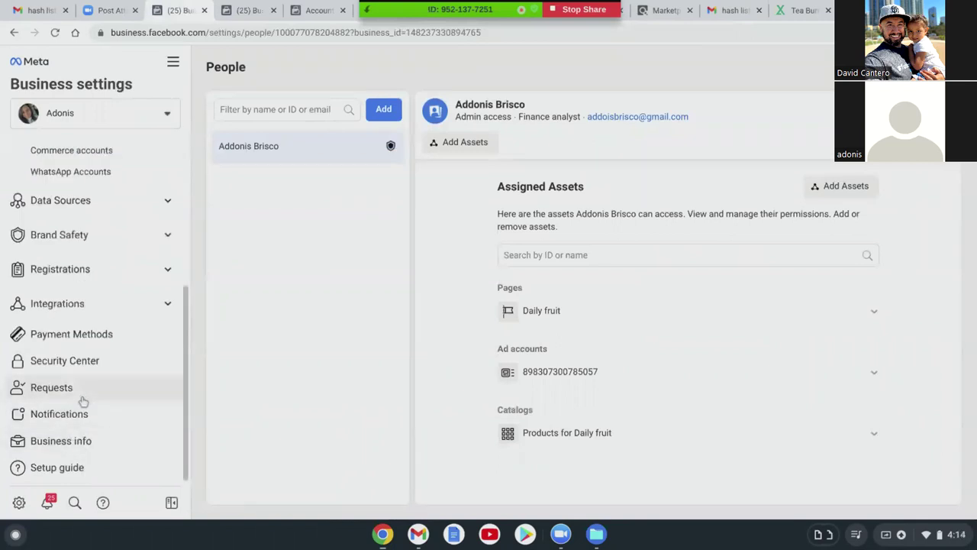
{"action": "left_click", "coordinate": [68, 441]}
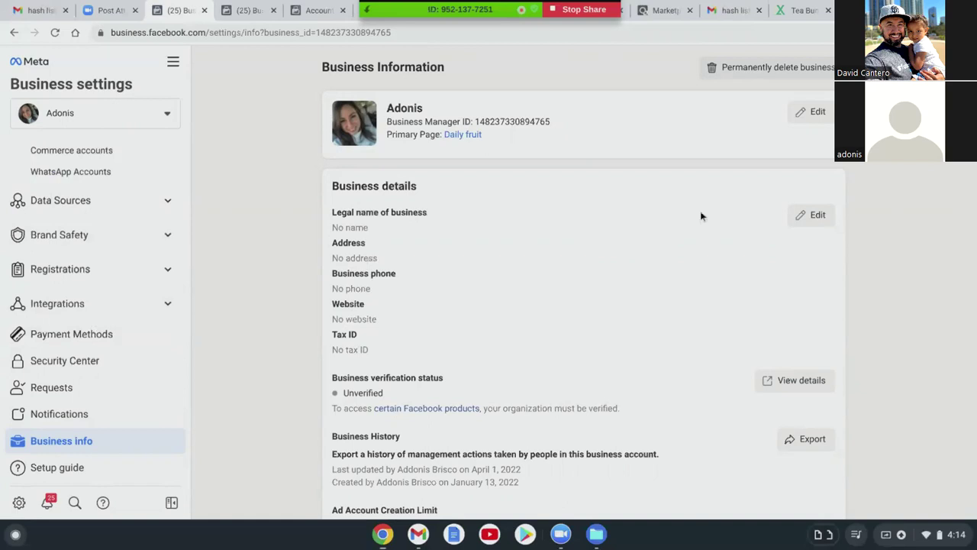
{"action": "left_click", "coordinate": [809, 214]}
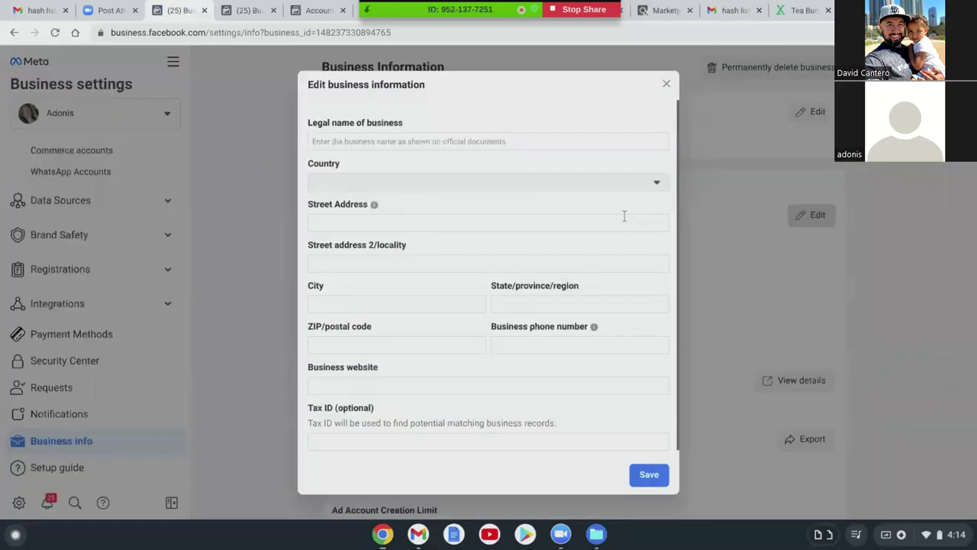
{"action": "left_click", "coordinate": [345, 179]}
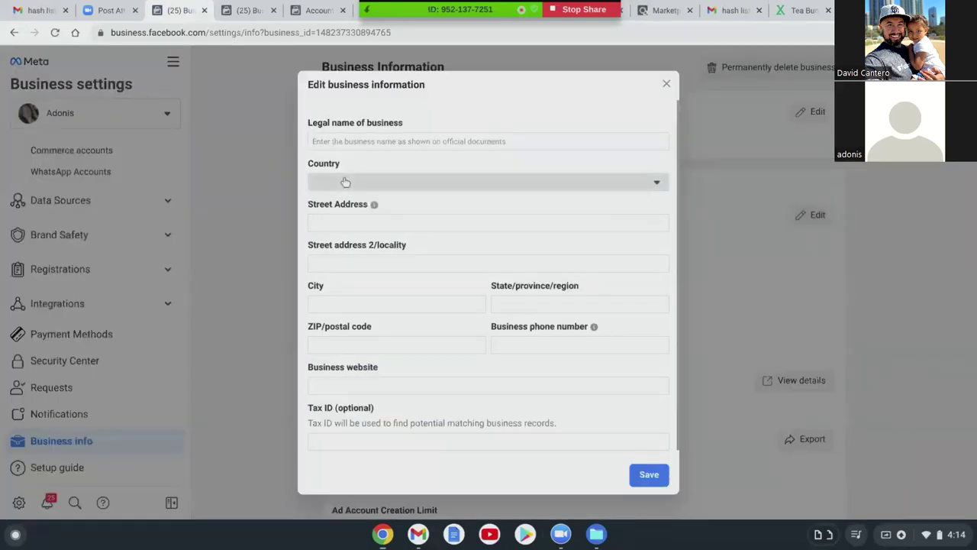
{"action": "scroll", "coordinate": [365, 274], "scroll_direction": "down", "scroll_amount": 2}
{"action": "scroll", "coordinate": [364, 287], "scroll_direction": "down", "scroll_amount": 20}
{"action": "scroll", "coordinate": [365, 287], "scroll_direction": "up", "scroll_amount": 12}
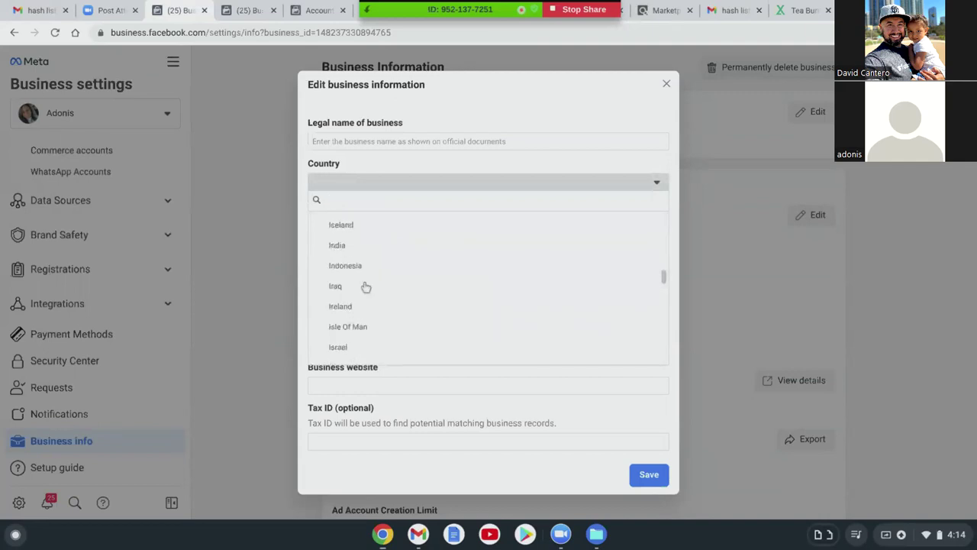
{"action": "scroll", "coordinate": [365, 287], "scroll_direction": "down", "scroll_amount": 20}
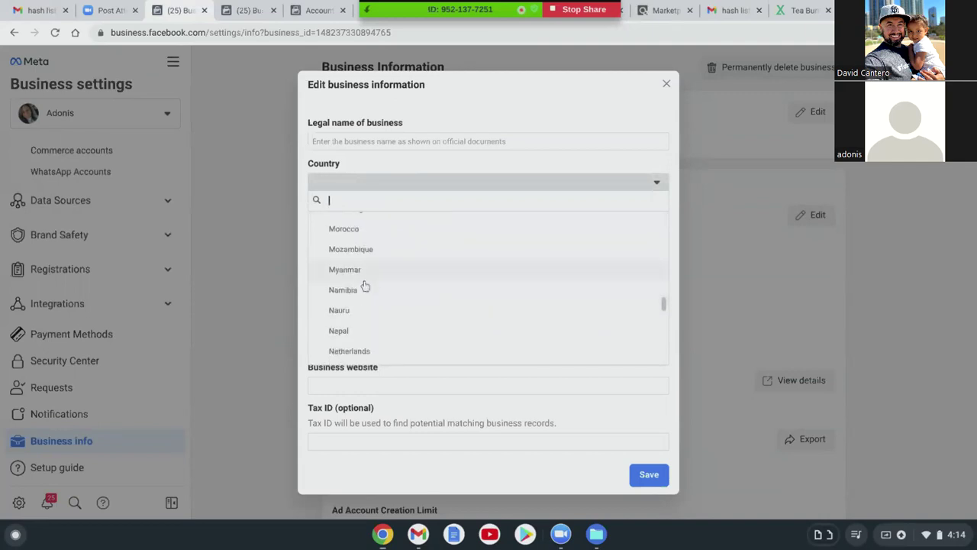
{"action": "scroll", "coordinate": [365, 286], "scroll_direction": "down", "scroll_amount": 15}
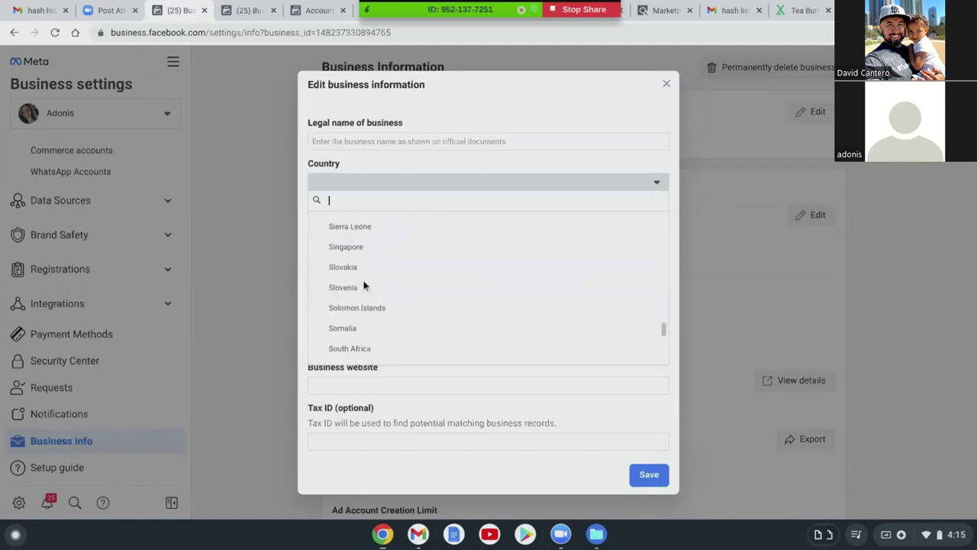
{"action": "scroll", "coordinate": [361, 285], "scroll_direction": "up", "scroll_amount": 20}
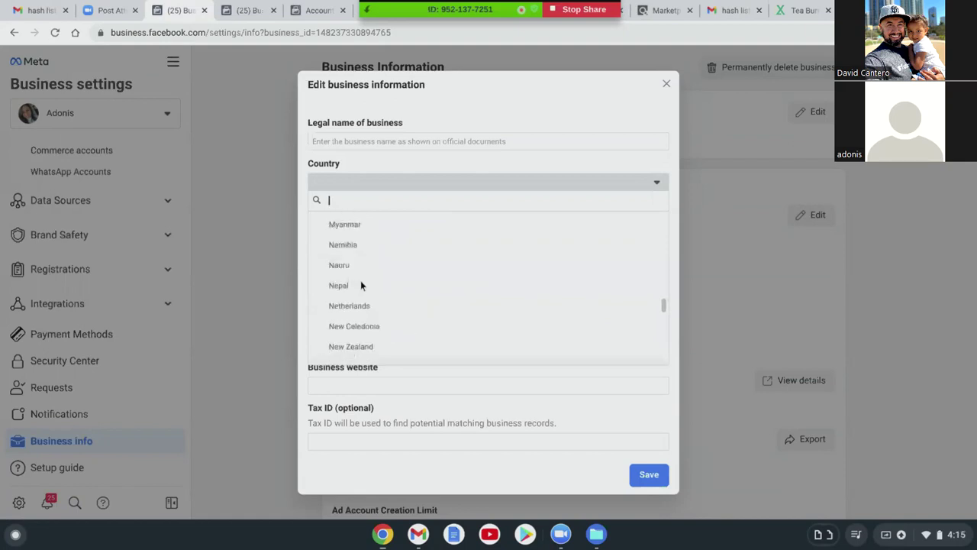
{"action": "scroll", "coordinate": [359, 281], "scroll_direction": "up", "scroll_amount": 3}
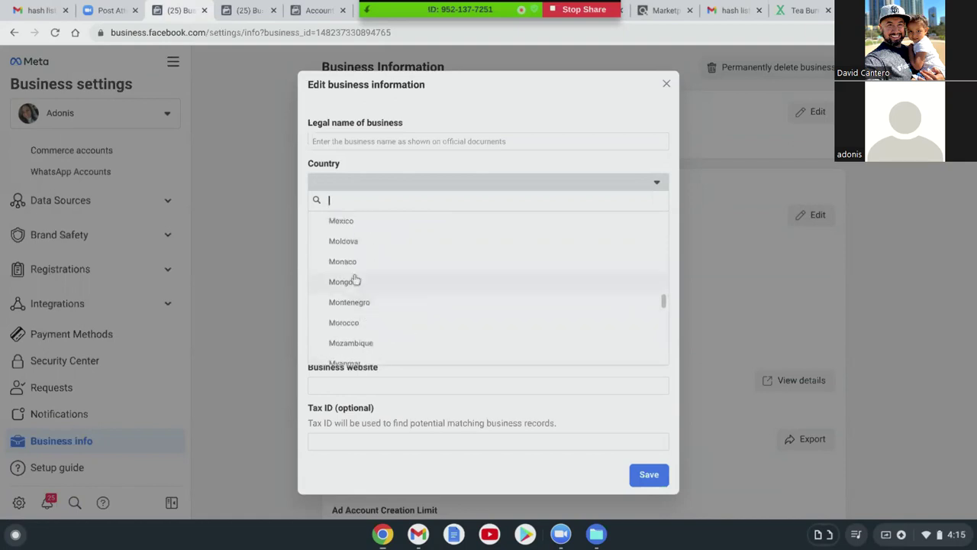
{"action": "scroll", "coordinate": [354, 274], "scroll_direction": "up", "scroll_amount": 3}
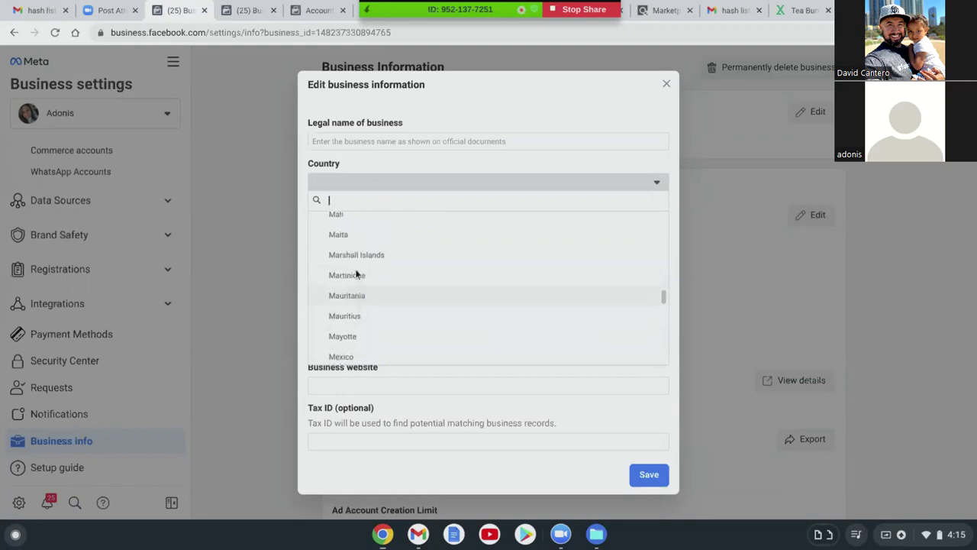
{"action": "scroll", "coordinate": [354, 271], "scroll_direction": "up", "scroll_amount": 4}
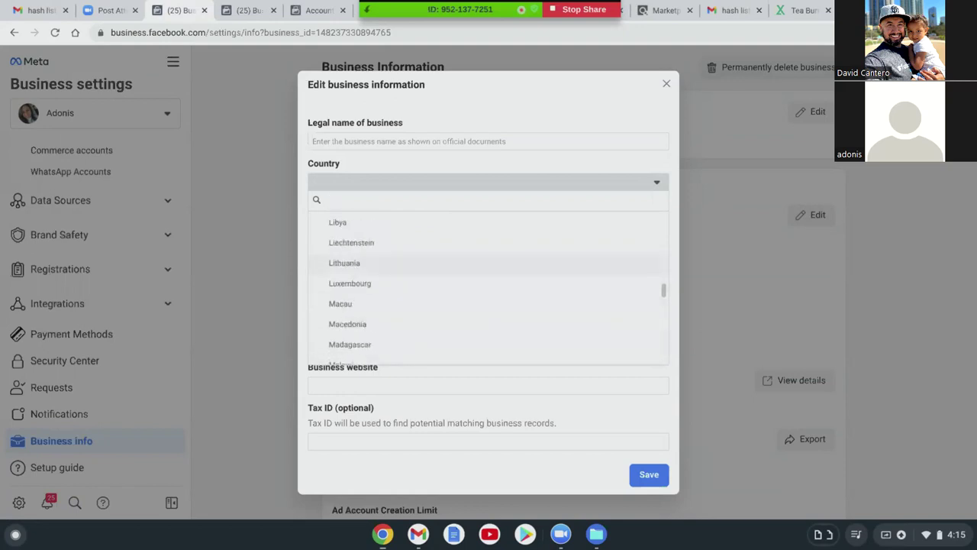
{"action": "type", "text": "mi"}
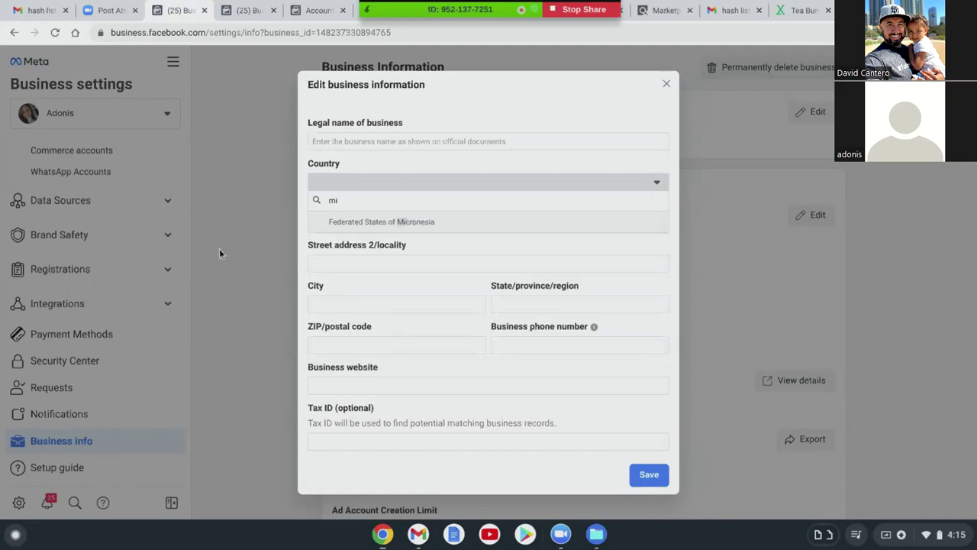
{"action": "left_click", "coordinate": [228, 232]}
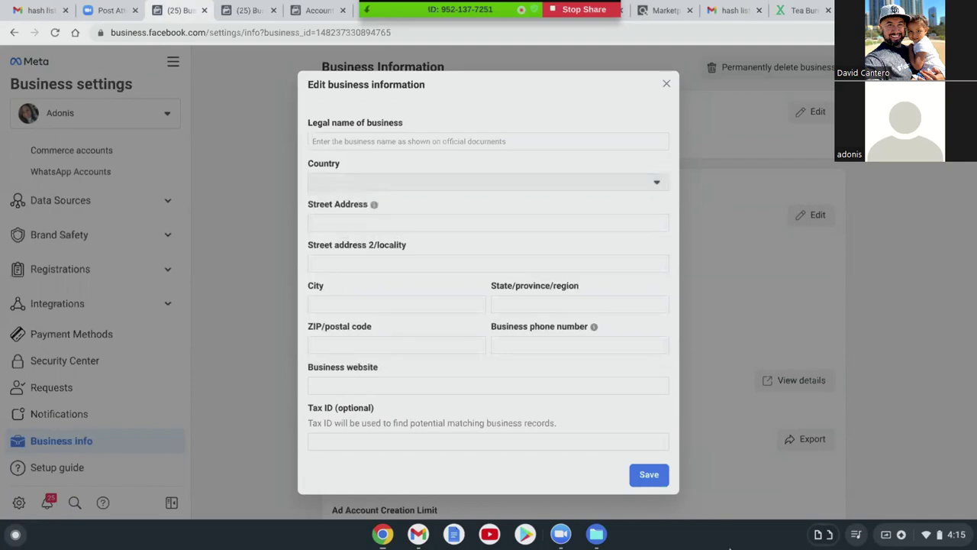
{"action": "left_click", "coordinate": [665, 86]}
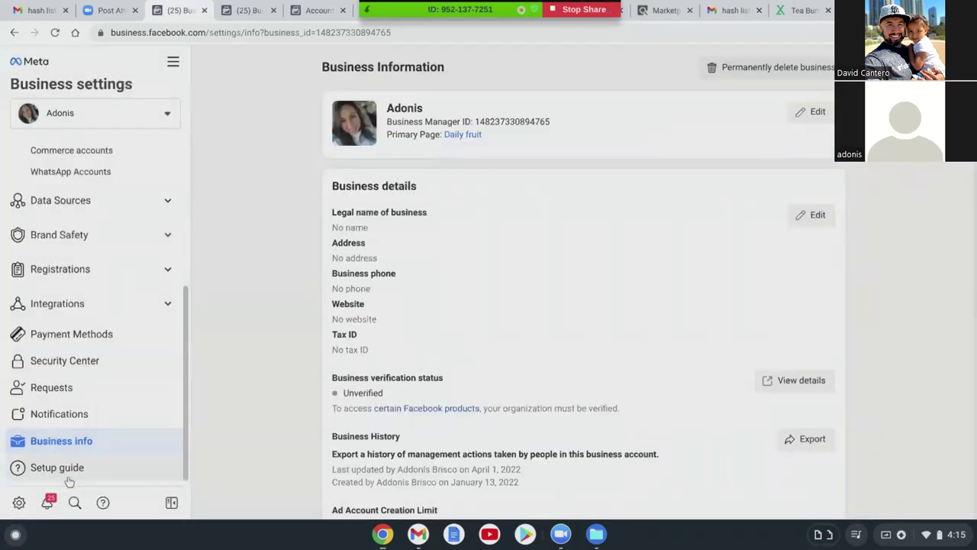
Review the remaining business information and open the Audiences page for the business's ad account.
{"action": "scroll", "coordinate": [657, 511], "scroll_direction": "down", "scroll_amount": 3}
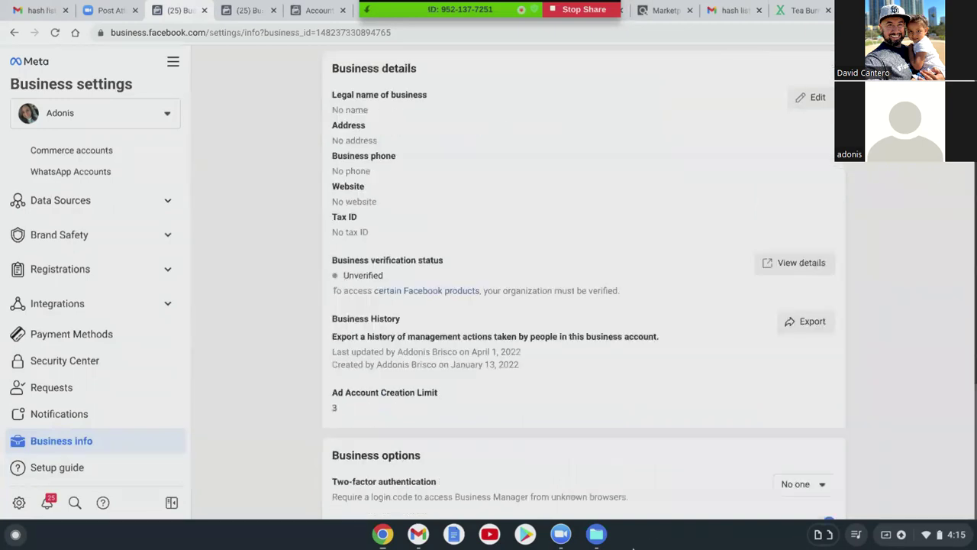
{"action": "scroll", "coordinate": [659, 516], "scroll_direction": "down", "scroll_amount": 4}
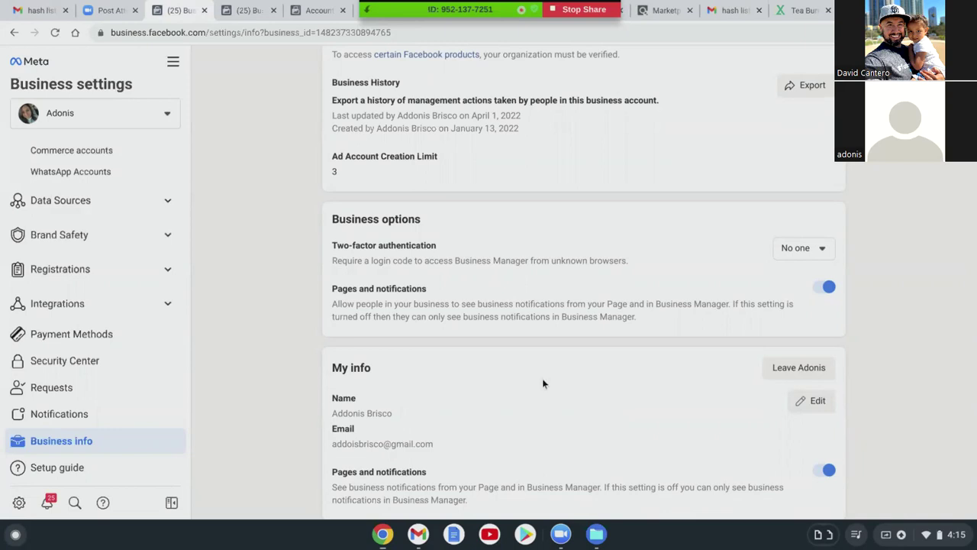
{"action": "left_click", "coordinate": [173, 62]}
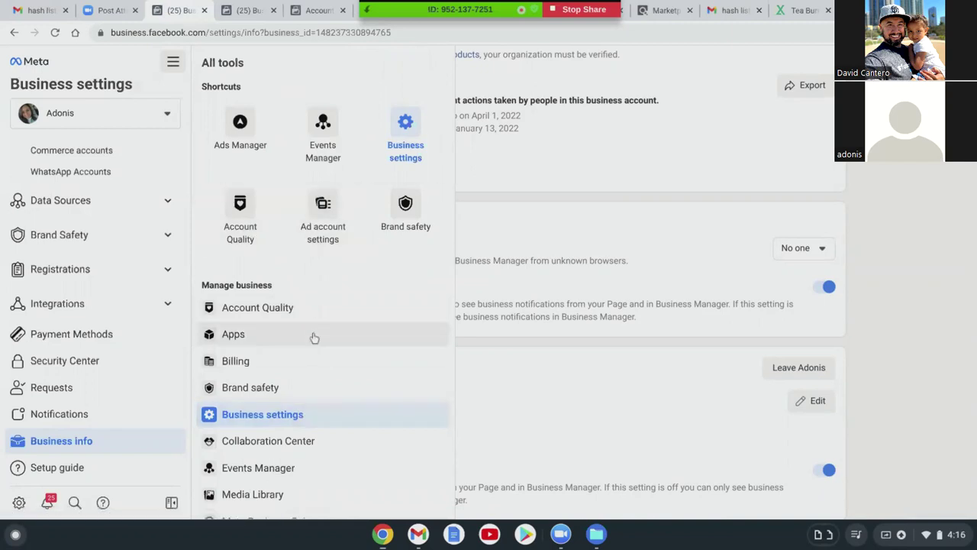
{"action": "scroll", "coordinate": [313, 337], "scroll_direction": "down", "scroll_amount": 3}
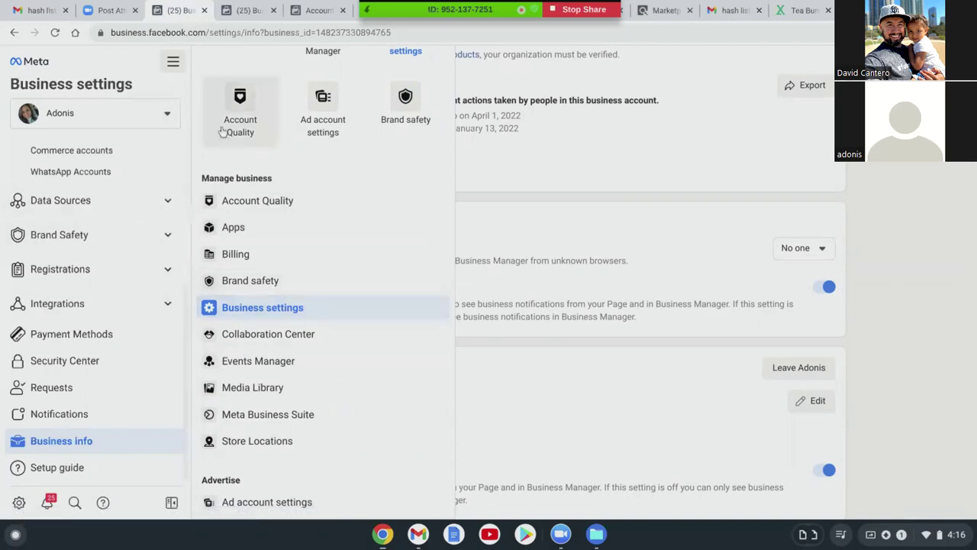
{"action": "scroll", "coordinate": [318, 330], "scroll_direction": "down", "scroll_amount": 1}
{"action": "scroll", "coordinate": [318, 330], "scroll_direction": "up", "scroll_amount": 3}
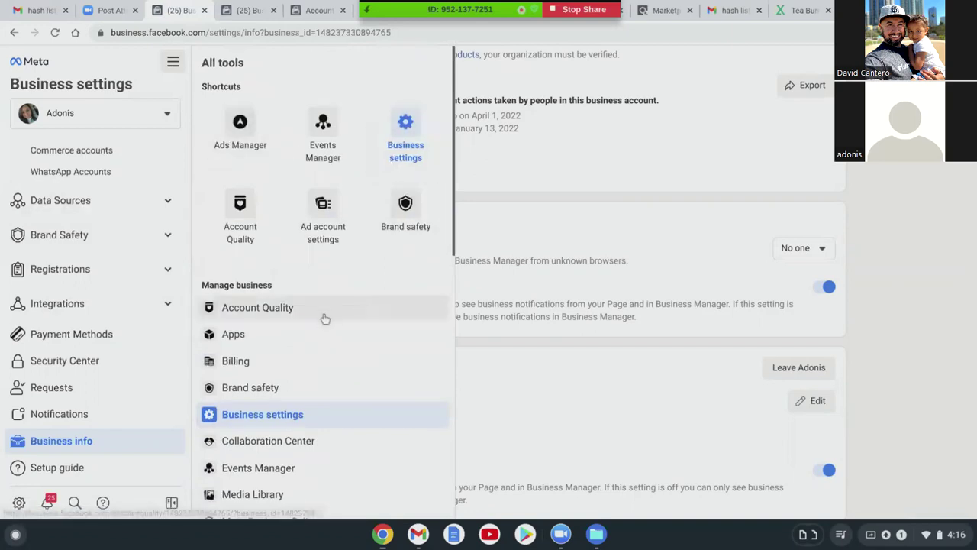
{"action": "scroll", "coordinate": [288, 416], "scroll_direction": "down", "scroll_amount": 3}
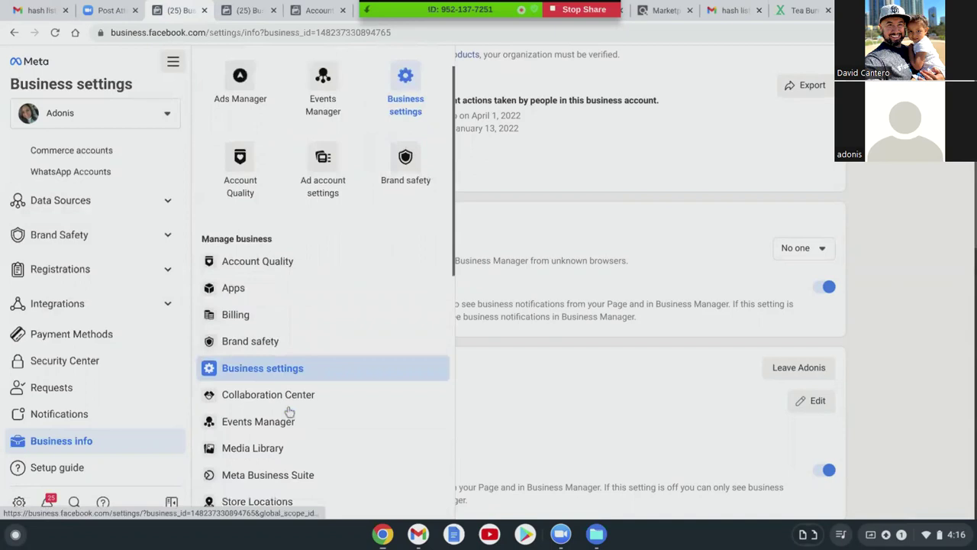
{"action": "scroll", "coordinate": [288, 412], "scroll_direction": "down", "scroll_amount": 3}
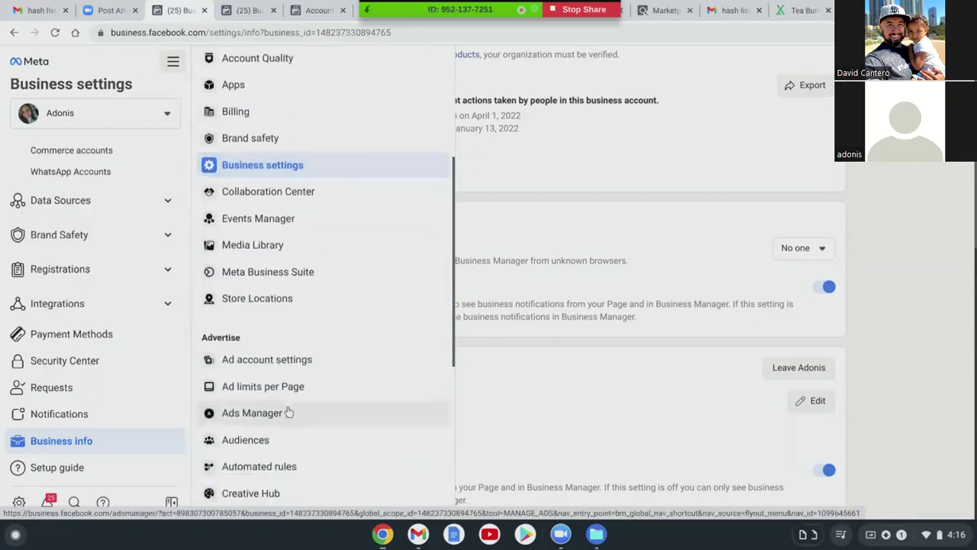
{"action": "left_click", "coordinate": [280, 432]}
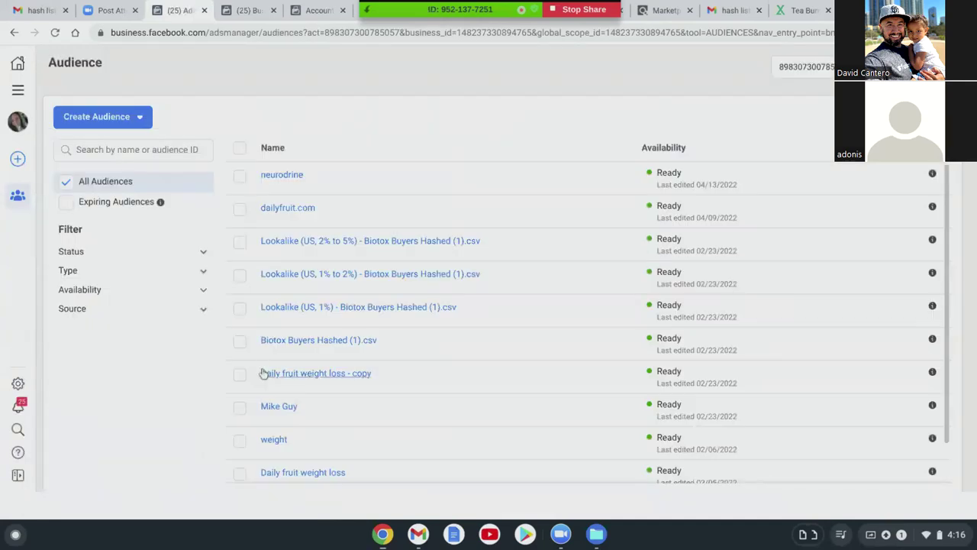
Start a new custom audience using a customer list as its source.
{"action": "mouse_move", "coordinate": [264, 374]}
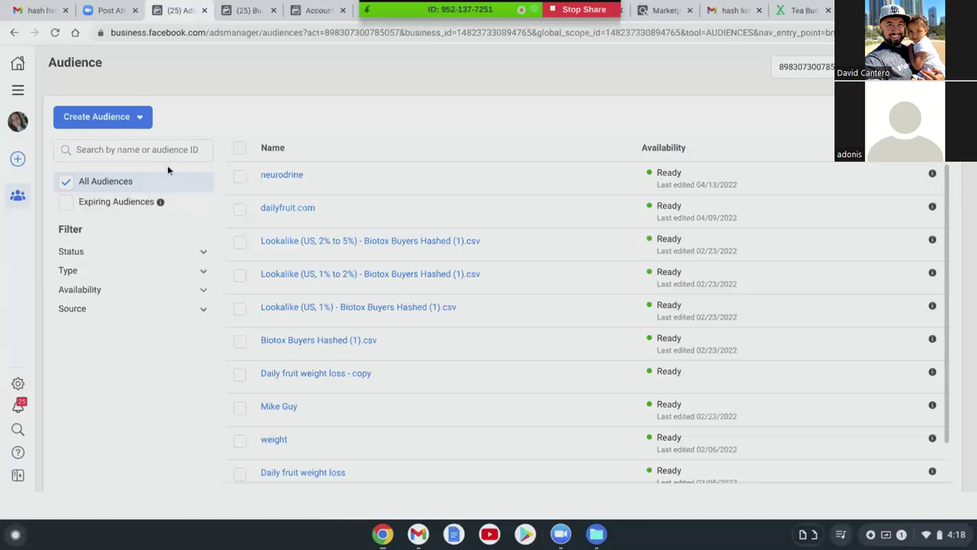
{"action": "left_click", "coordinate": [88, 121]}
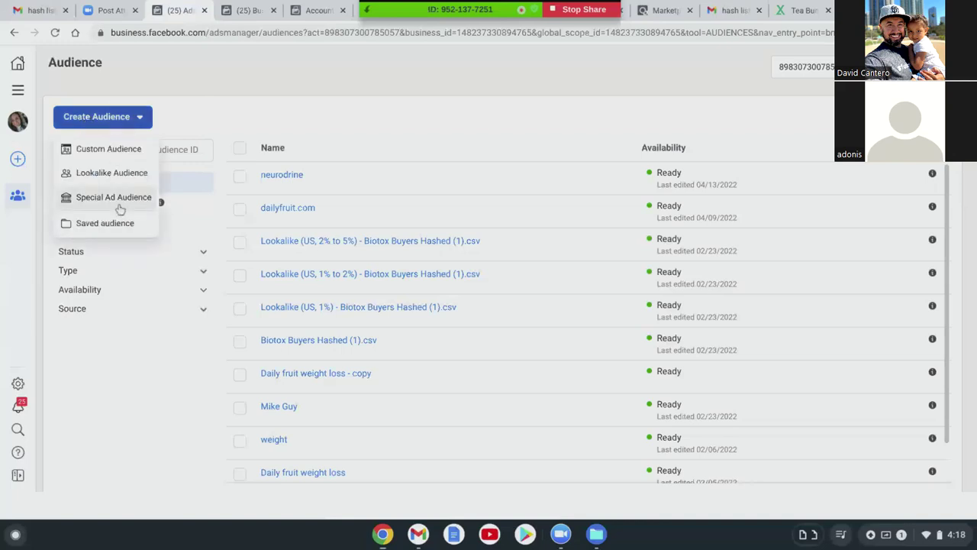
{"action": "left_click", "coordinate": [90, 148]}
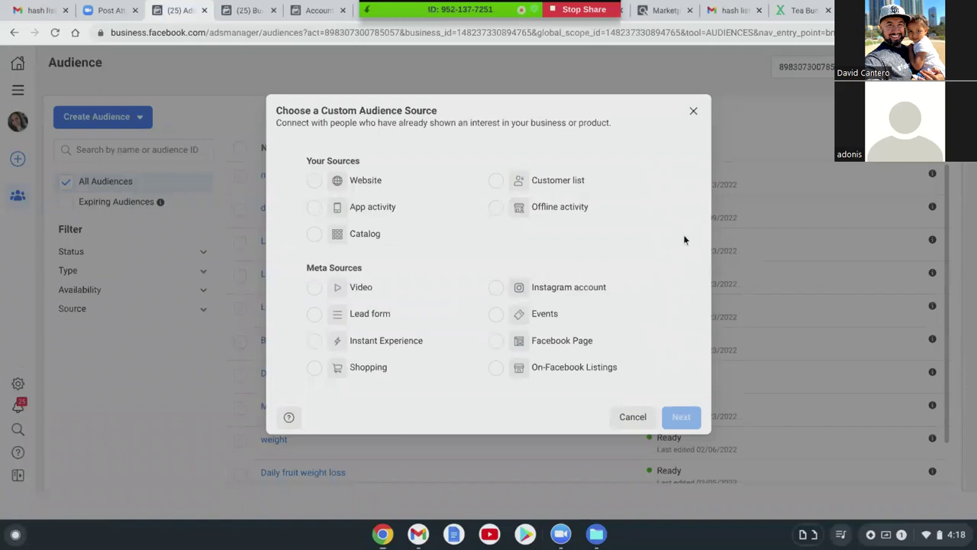
{"action": "left_click", "coordinate": [554, 191]}
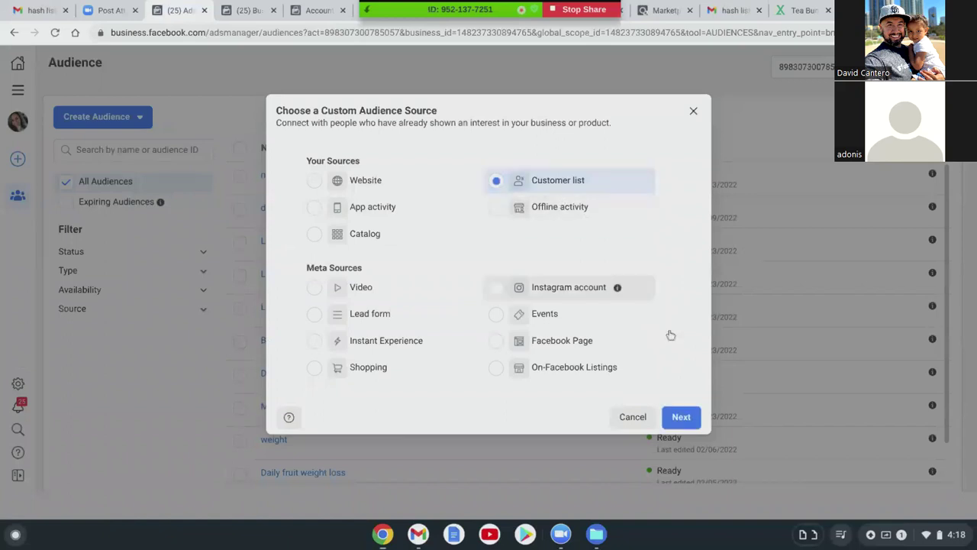
{"action": "left_click", "coordinate": [681, 416]}
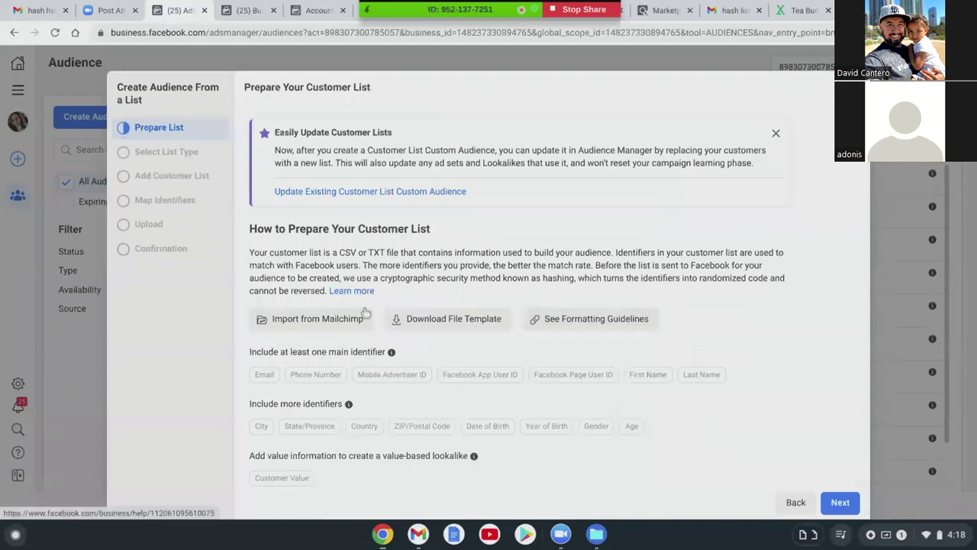
Continue past the list preparation guidance and specify that the list has no customer value column.
{"action": "scroll", "coordinate": [611, 484], "scroll_direction": "down", "scroll_amount": 1}
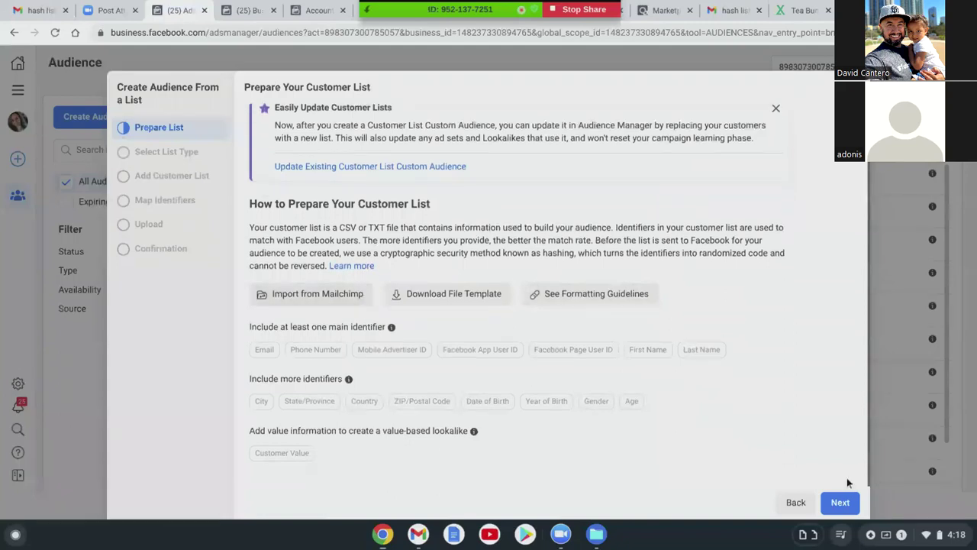
{"action": "left_click", "coordinate": [845, 498]}
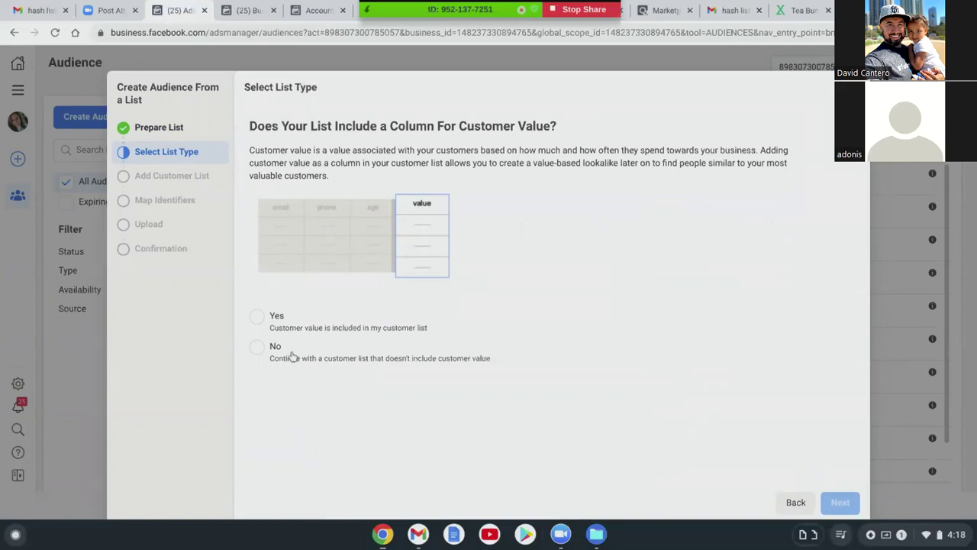
{"action": "left_click", "coordinate": [257, 346]}
{"action": "left_click", "coordinate": [831, 502]}
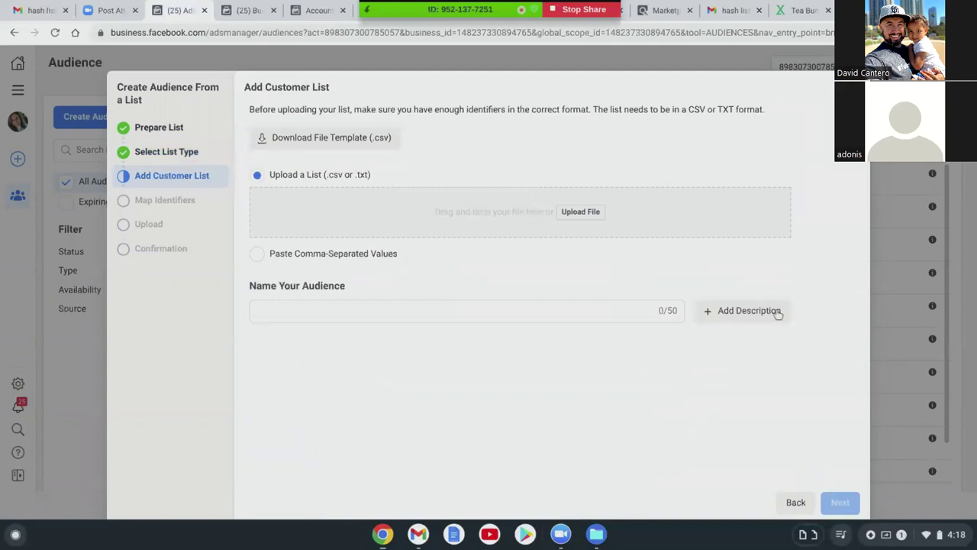
Upload Tea Burn Hashed Customer List v3 (1).csv from Downloads and create the audience with its column mapped to Email.
{"action": "left_click", "coordinate": [596, 217]}
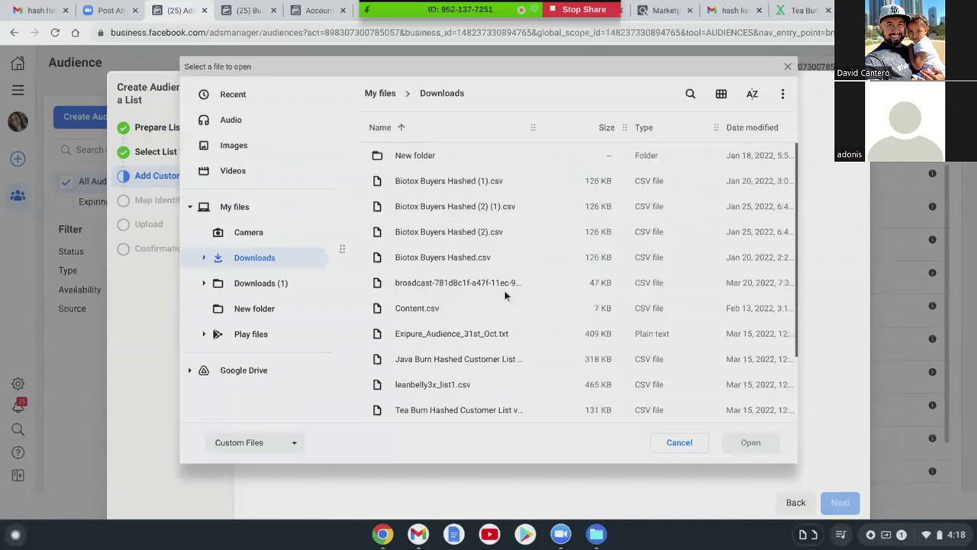
{"action": "scroll", "coordinate": [449, 336], "scroll_direction": "down", "scroll_amount": 1}
{"action": "scroll", "coordinate": [444, 347], "scroll_direction": "down", "scroll_amount": 1}
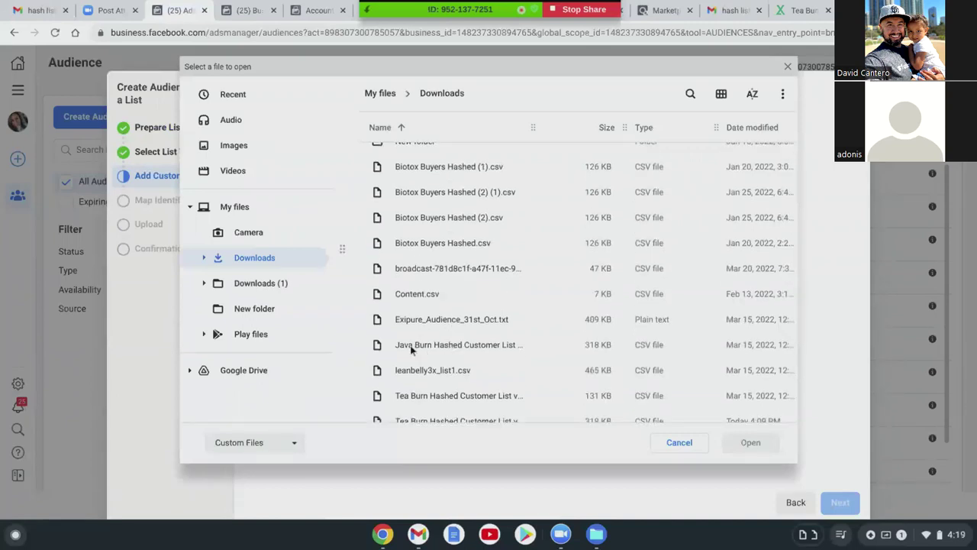
{"action": "left_click", "coordinate": [412, 347]}
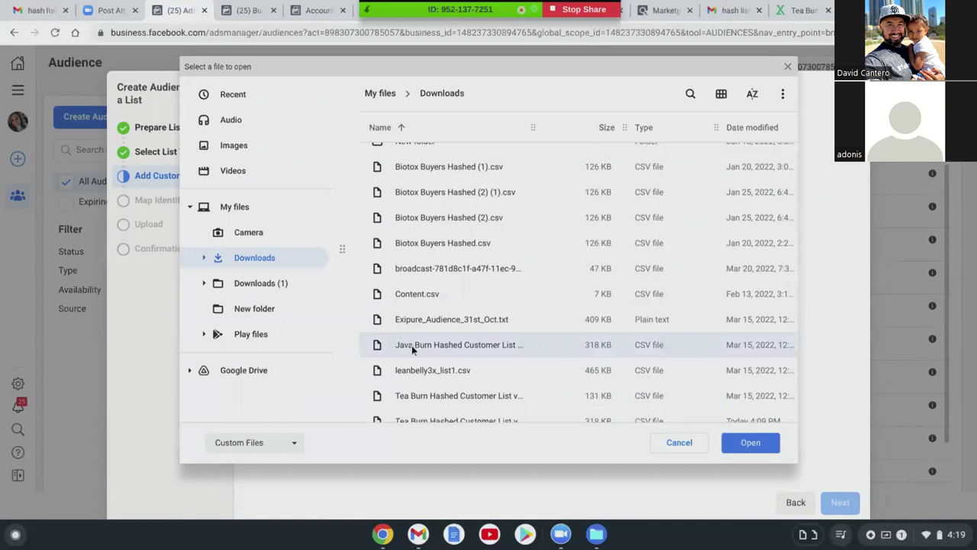
{"action": "left_click", "coordinate": [467, 415]}
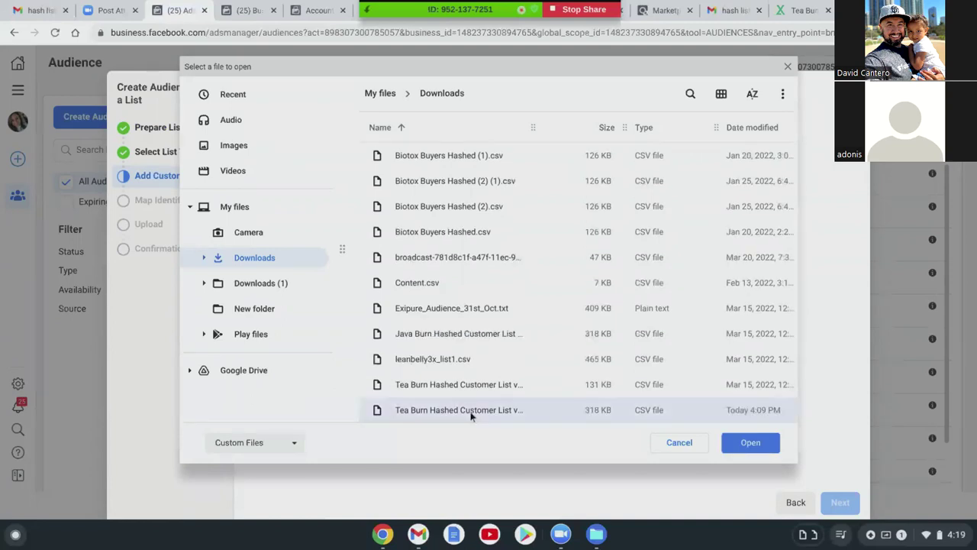
{"action": "left_click", "coordinate": [750, 444]}
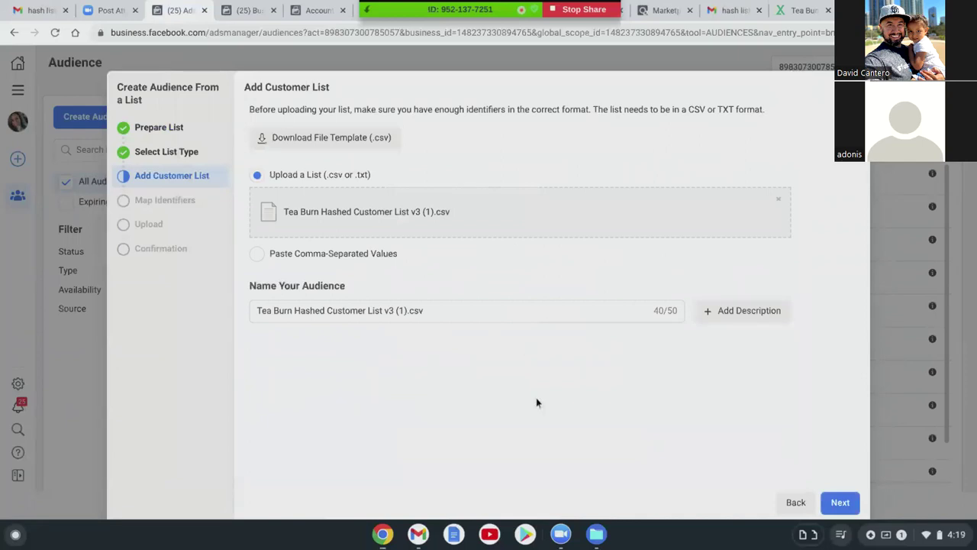
{"action": "left_click", "coordinate": [839, 502]}
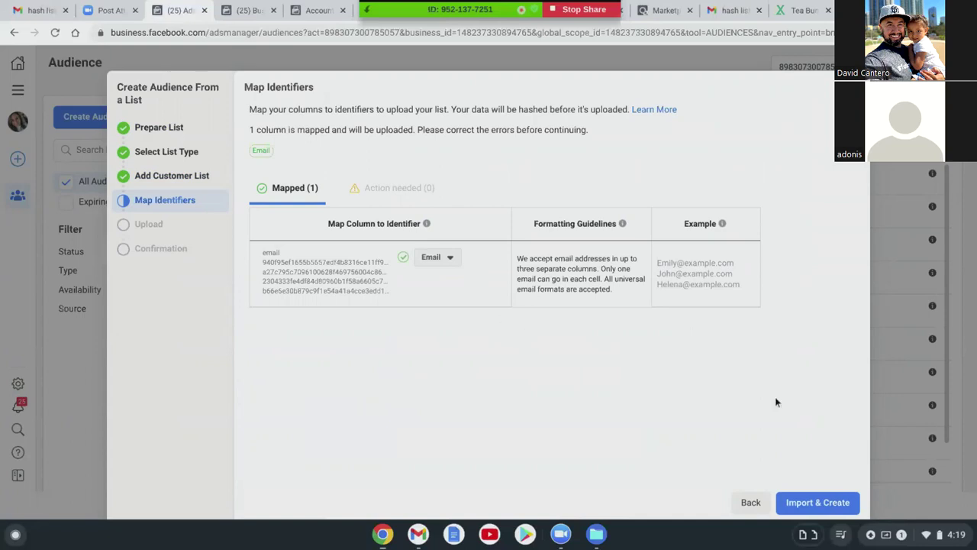
{"action": "left_click", "coordinate": [815, 501]}
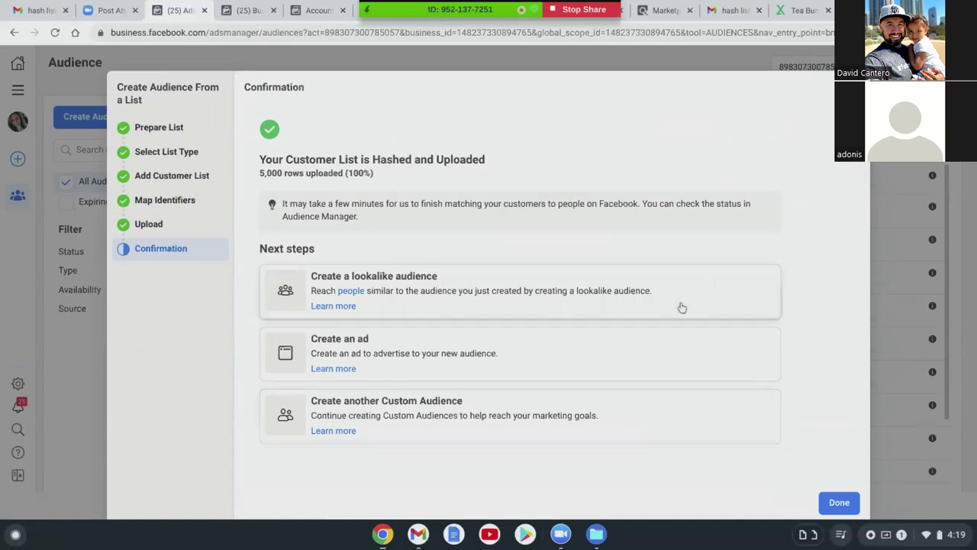
Start a lookalike audience from the uploaded customer list and set its location to United States.
{"action": "left_click", "coordinate": [574, 290]}
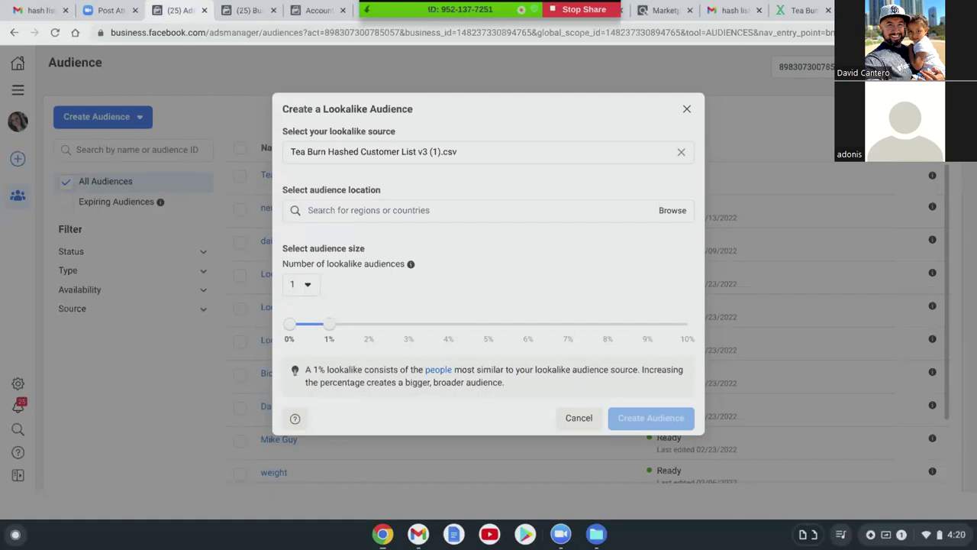
{"action": "left_click", "coordinate": [400, 210]}
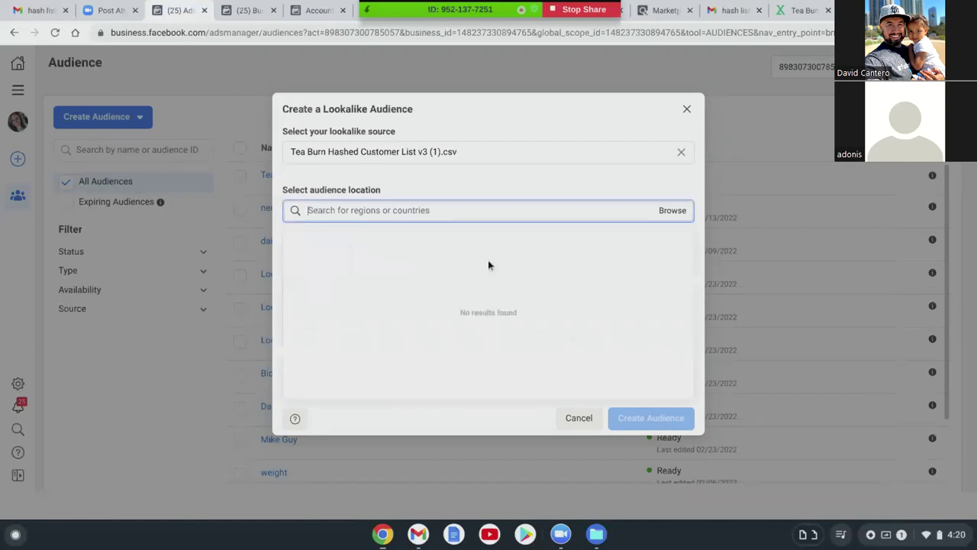
{"action": "type", "text": "us"}
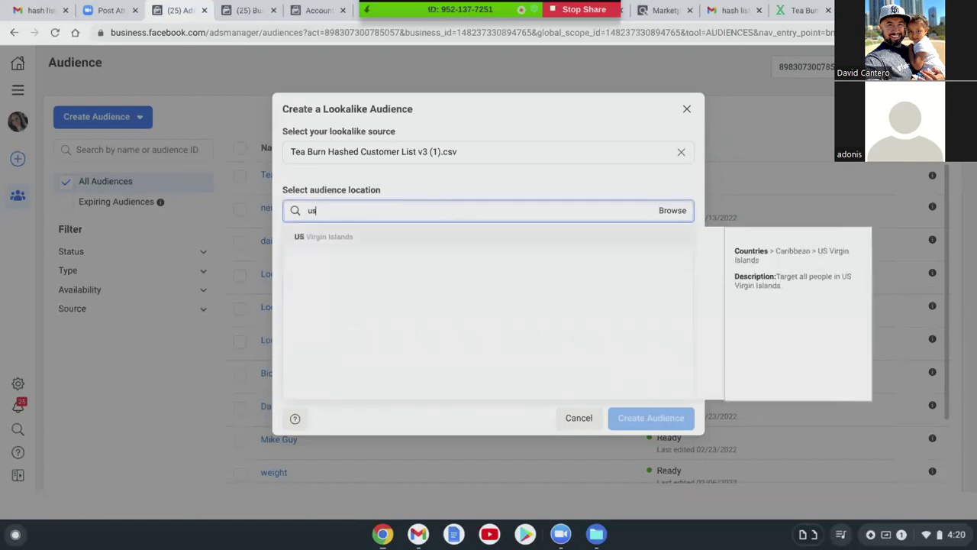
{"action": "key", "text": "BackSpace"}
{"action": "key", "text": "BackSpace"}
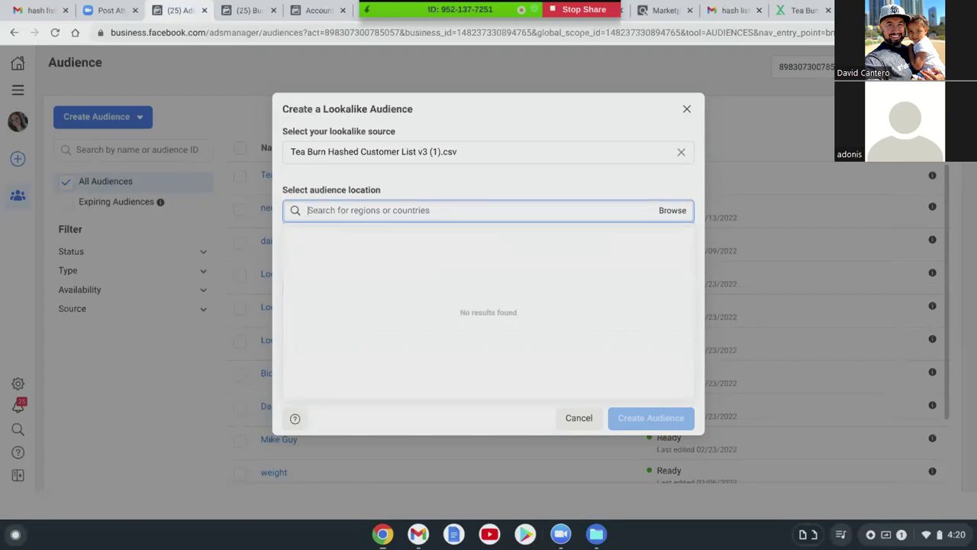
{"action": "type", "text": "us"}
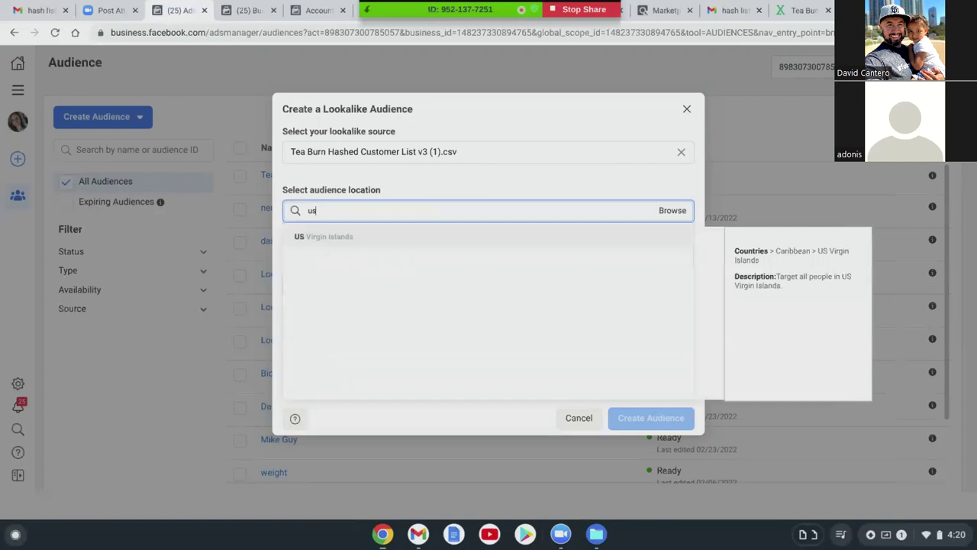
{"action": "key", "text": "BackSpace"}
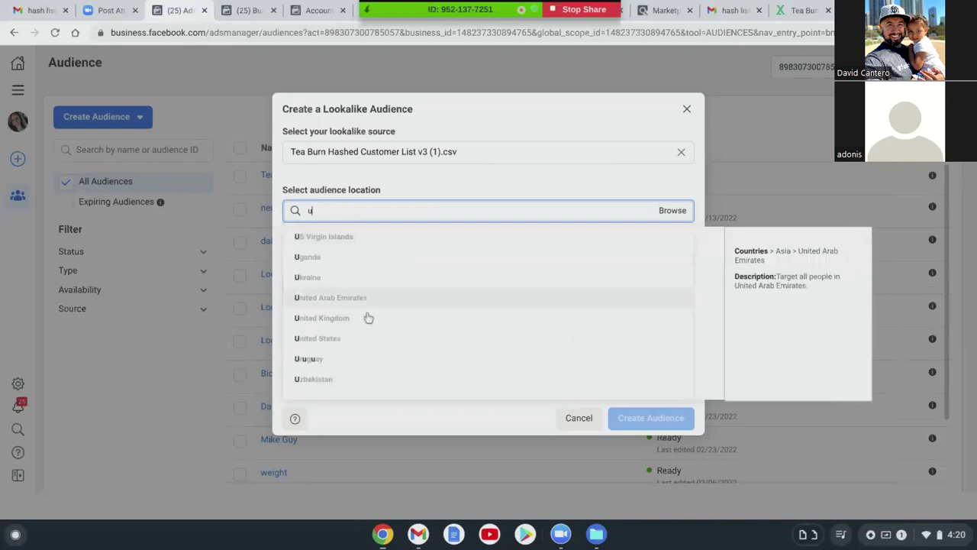
{"action": "left_click", "coordinate": [365, 340]}
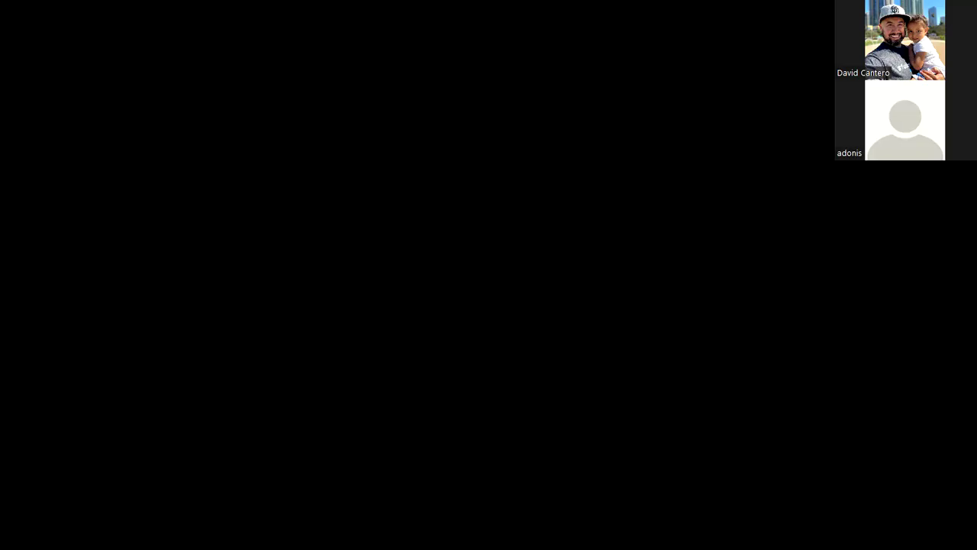
{"action": "left_click", "coordinate": [350, 325]}
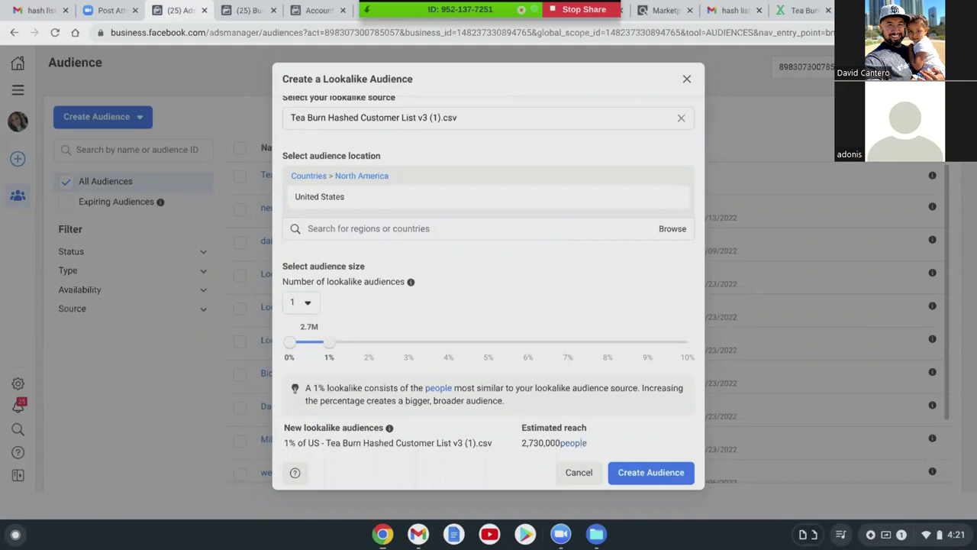
Set the number of lookalike audiences to 3, covering 0% to 3% in 1% bands, and create them.
{"action": "left_click", "coordinate": [307, 304]}
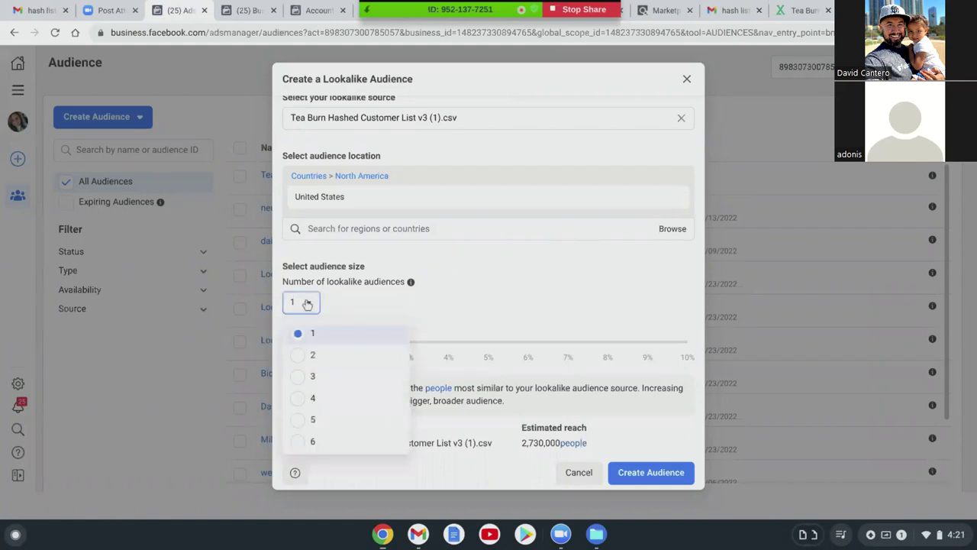
{"action": "left_click", "coordinate": [323, 376]}
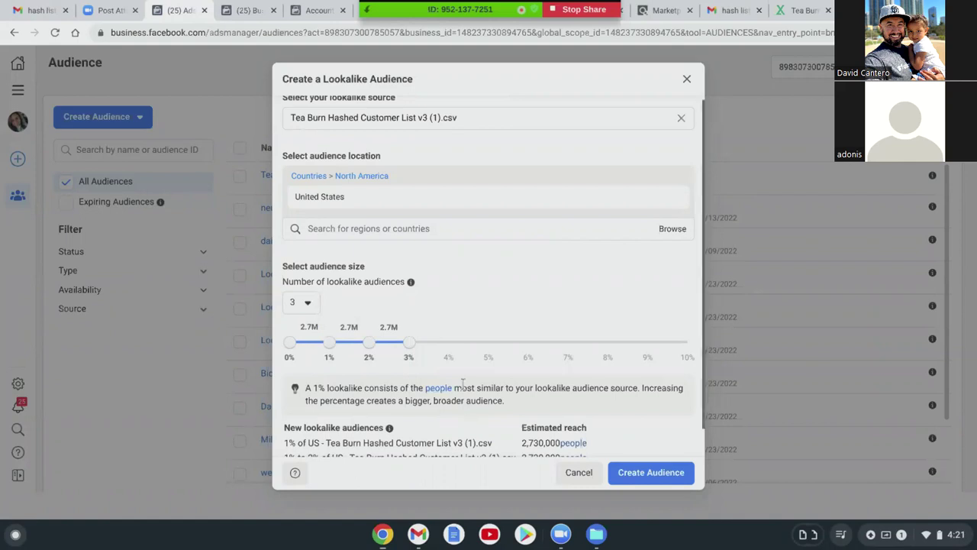
{"action": "scroll", "coordinate": [467, 410], "scroll_direction": "down", "scroll_amount": 1}
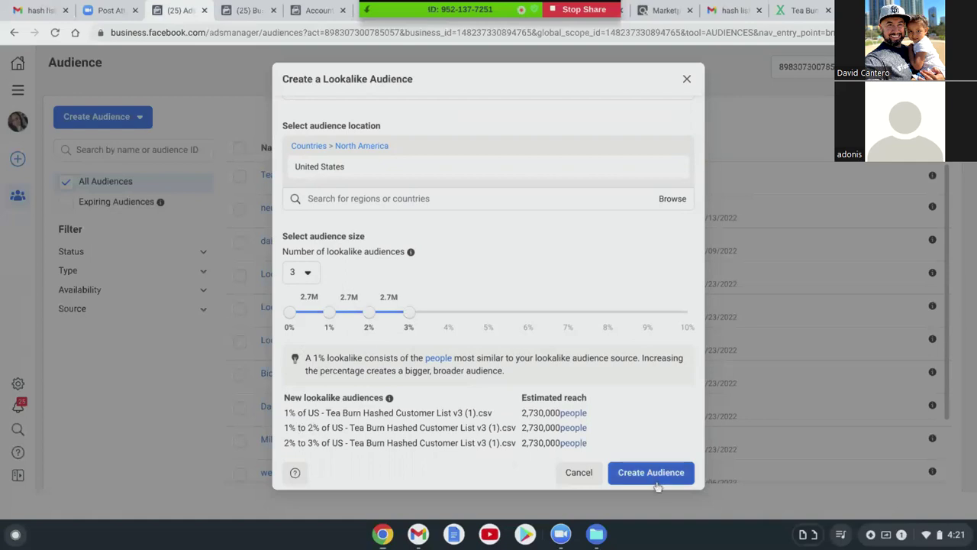
{"action": "left_click", "coordinate": [655, 478]}
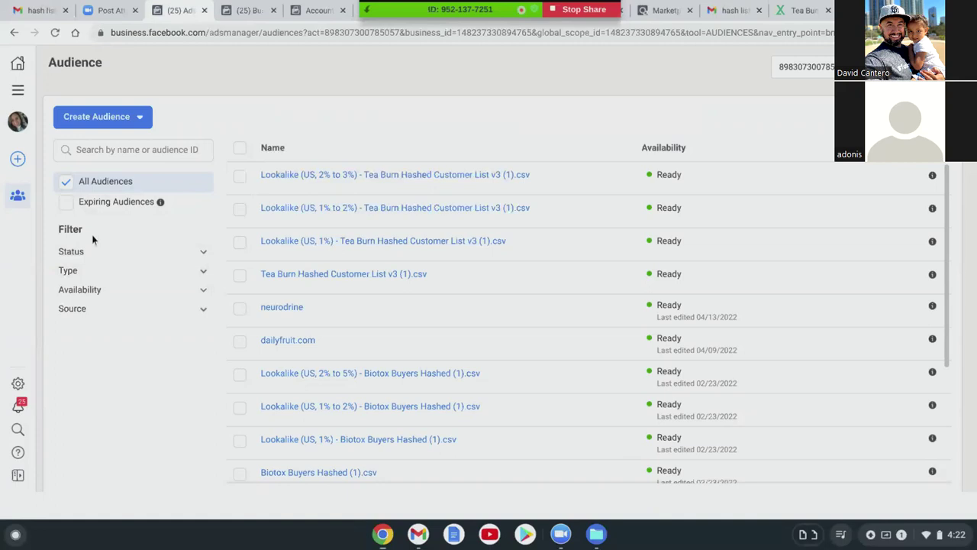
Go to the Campaigns page and expand the list of available ad accounts.
{"action": "left_click", "coordinate": [18, 91]}
{"action": "left_click", "coordinate": [85, 129]}
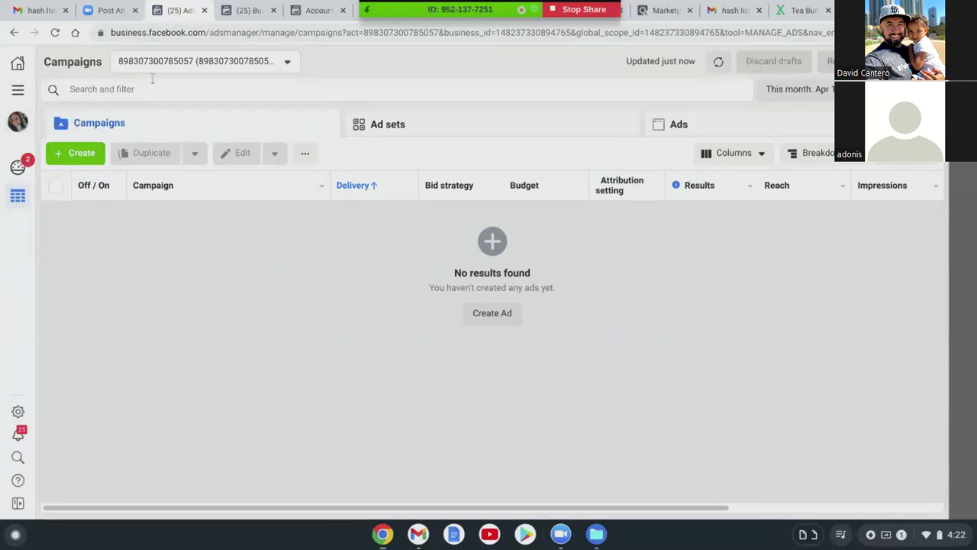
{"action": "left_click", "coordinate": [232, 66]}
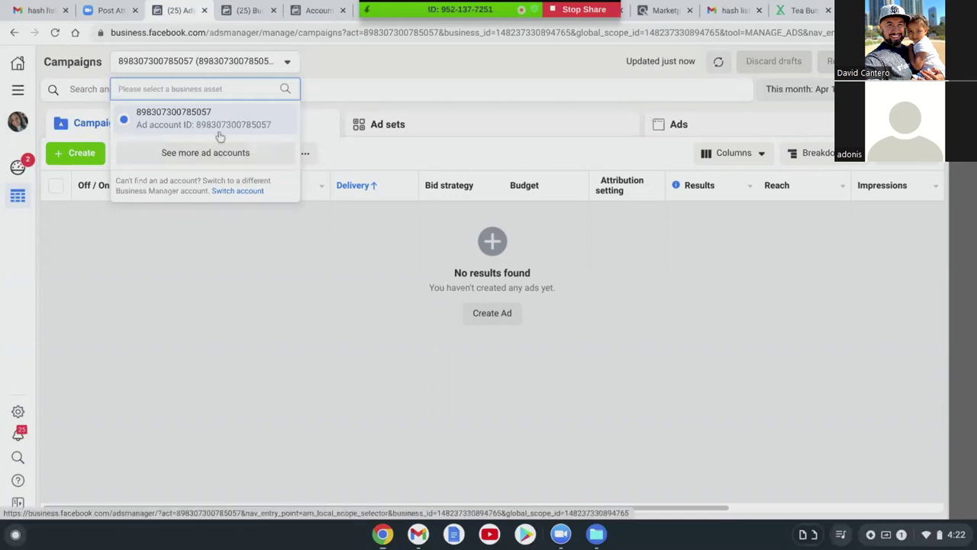
{"action": "left_click", "coordinate": [239, 155]}
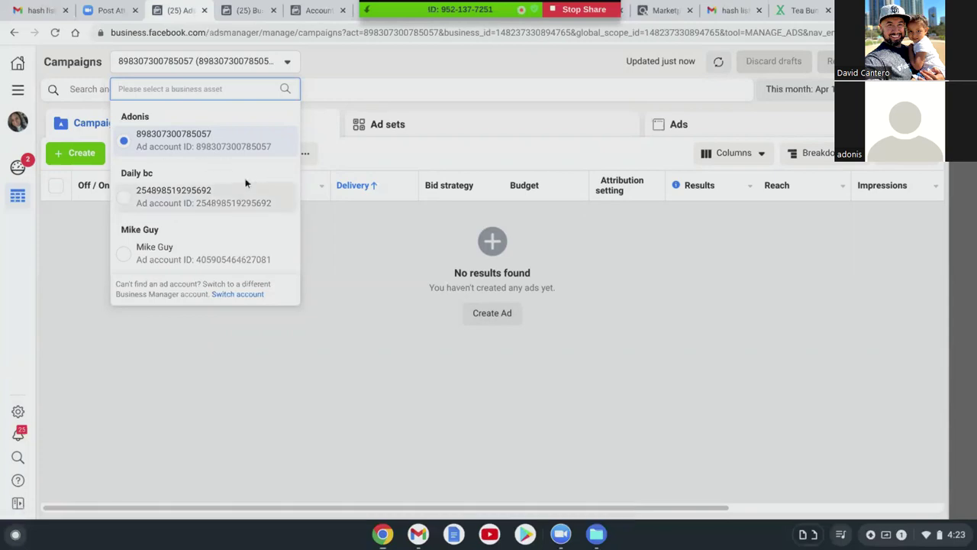
Create a new campaign with the Conversions objective, keeping the default name.
{"action": "left_click", "coordinate": [86, 157]}
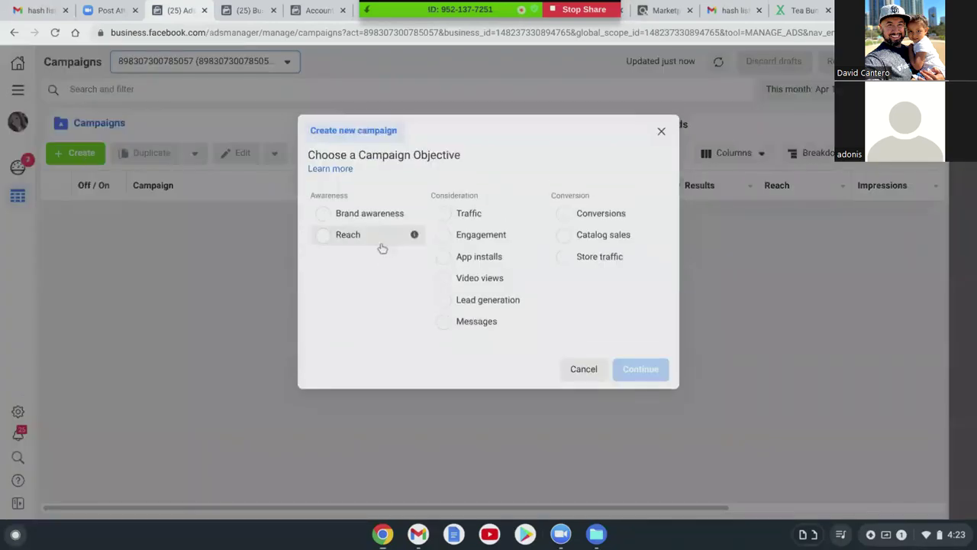
{"action": "left_click", "coordinate": [559, 213]}
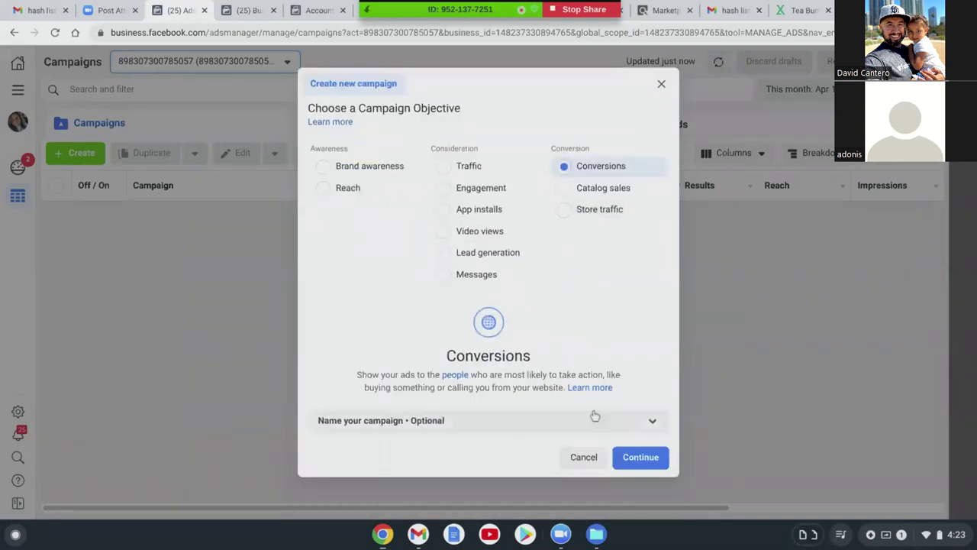
{"action": "left_click", "coordinate": [632, 458]}
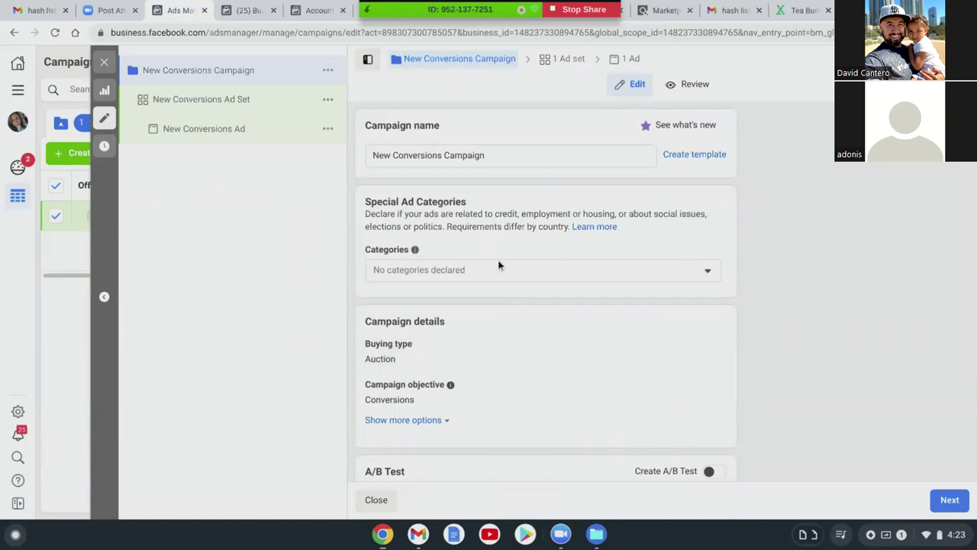
Check the campaign's special ad category options and leave none declared.
{"action": "left_click", "coordinate": [521, 269]}
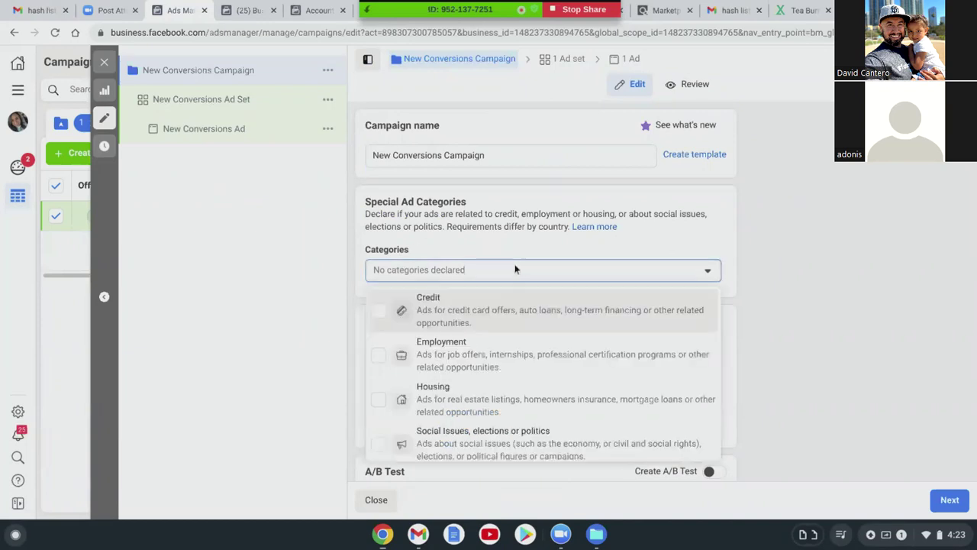
{"action": "scroll", "coordinate": [556, 305], "scroll_direction": "down", "scroll_amount": 1}
{"action": "scroll", "coordinate": [650, 404], "scroll_direction": "up", "scroll_amount": 1}
{"action": "left_click", "coordinate": [563, 238]}
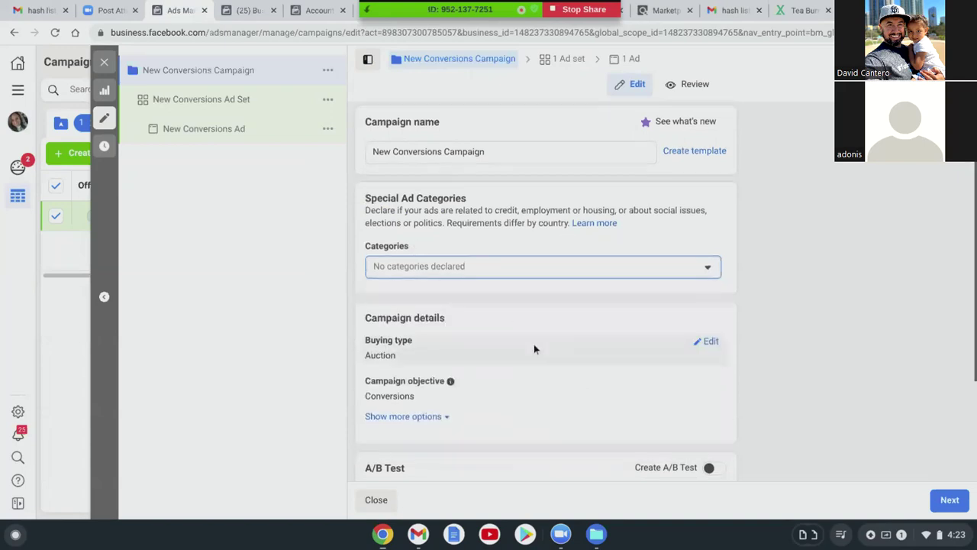
Continue to the ad set and review its conversion location, pixel, optimization, budget, schedule and audience sections.
{"action": "scroll", "coordinate": [534, 347], "scroll_direction": "down", "scroll_amount": 2}
{"action": "left_click", "coordinate": [950, 501]}
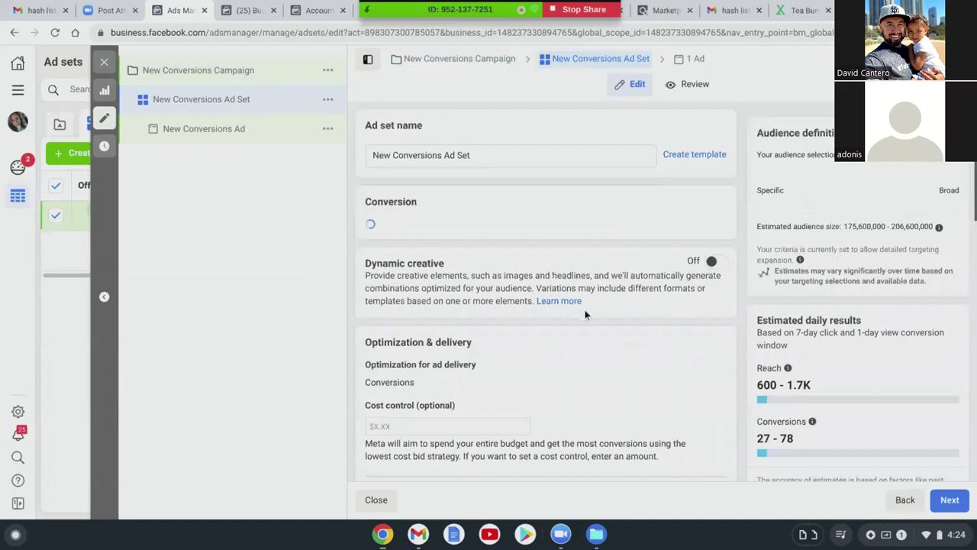
{"action": "scroll", "coordinate": [585, 343], "scroll_direction": "down", "scroll_amount": 3}
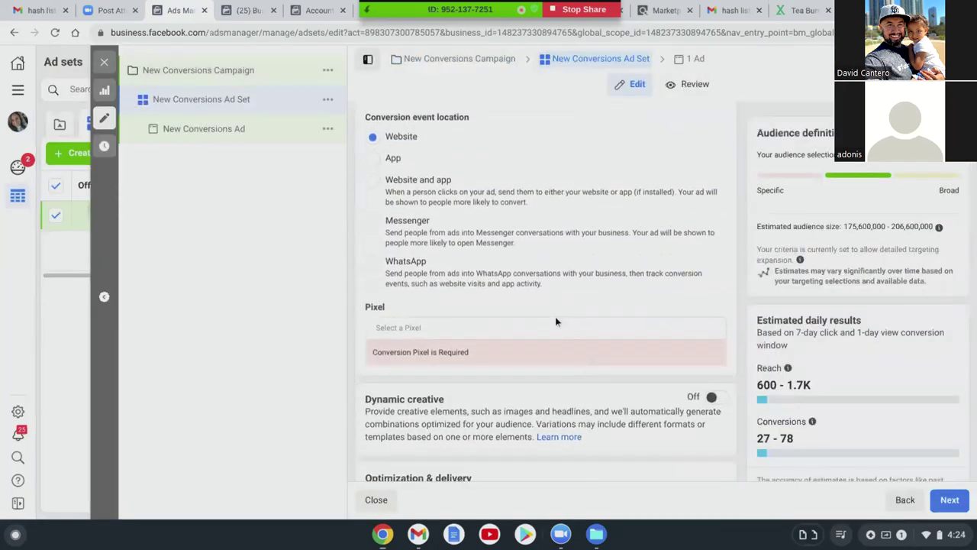
{"action": "scroll", "coordinate": [555, 318], "scroll_direction": "down", "scroll_amount": 2}
{"action": "scroll", "coordinate": [549, 331], "scroll_direction": "down", "scroll_amount": 2}
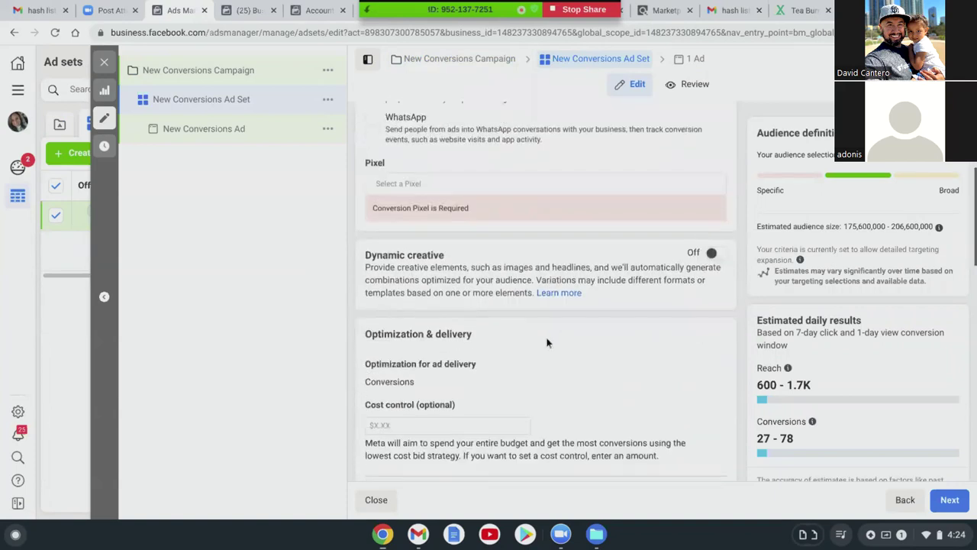
{"action": "scroll", "coordinate": [544, 347], "scroll_direction": "down", "scroll_amount": 1}
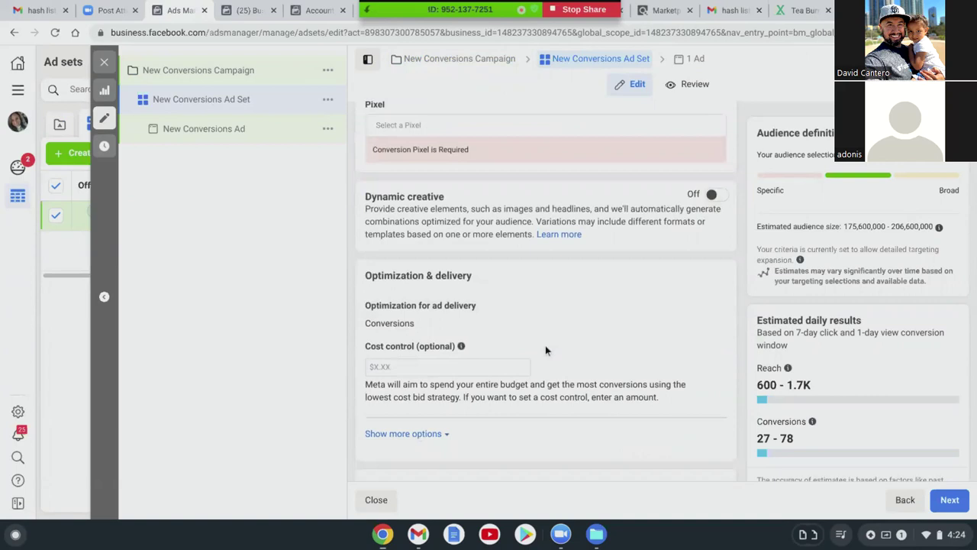
{"action": "scroll", "coordinate": [546, 350], "scroll_direction": "down", "scroll_amount": 5}
{"action": "scroll", "coordinate": [547, 351], "scroll_direction": "down", "scroll_amount": 2}
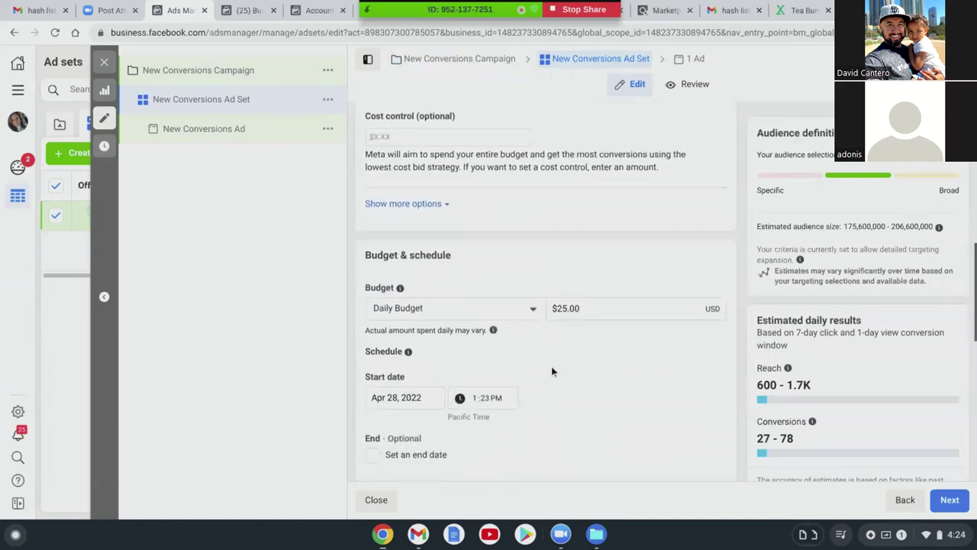
{"action": "scroll", "coordinate": [551, 372], "scroll_direction": "down", "scroll_amount": 4}
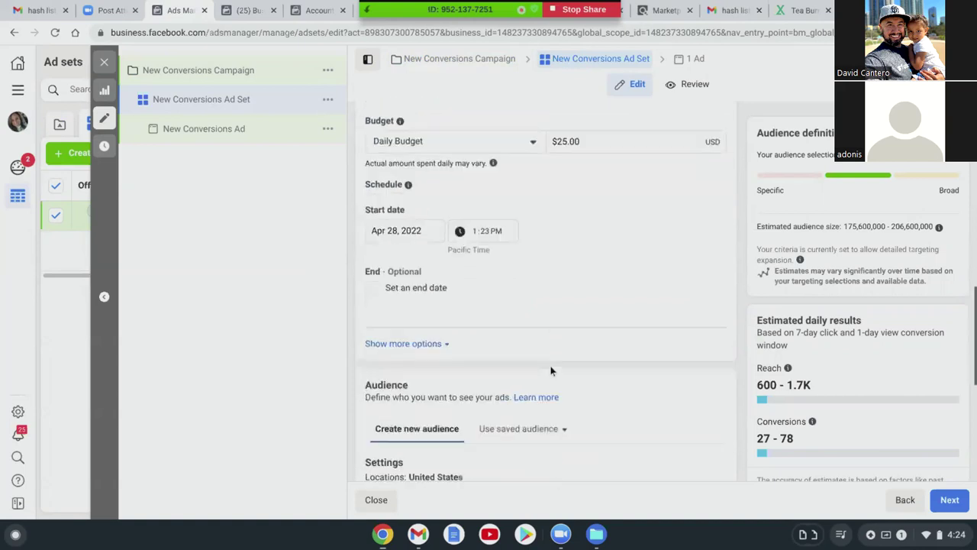
{"action": "scroll", "coordinate": [528, 391], "scroll_direction": "down", "scroll_amount": 2}
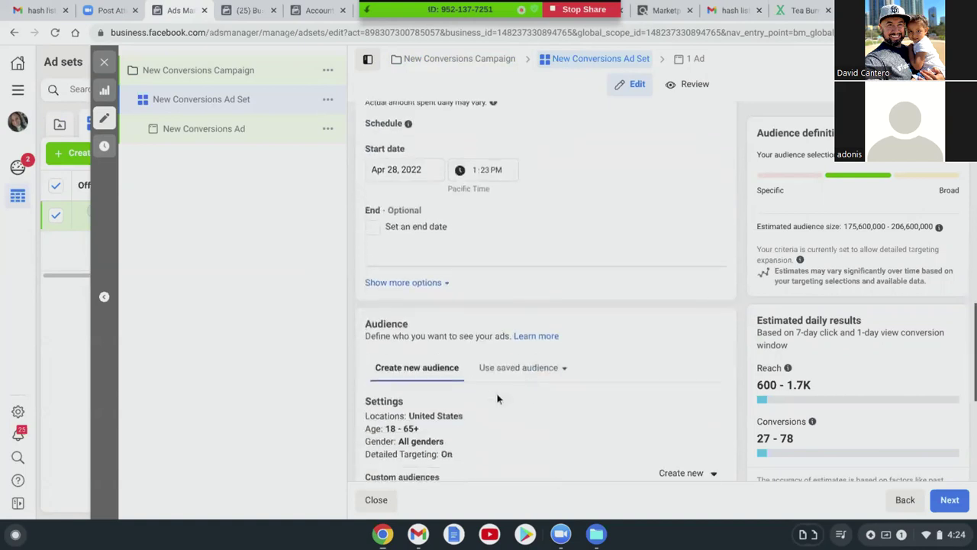
{"action": "scroll", "coordinate": [469, 400], "scroll_direction": "down", "scroll_amount": 1}
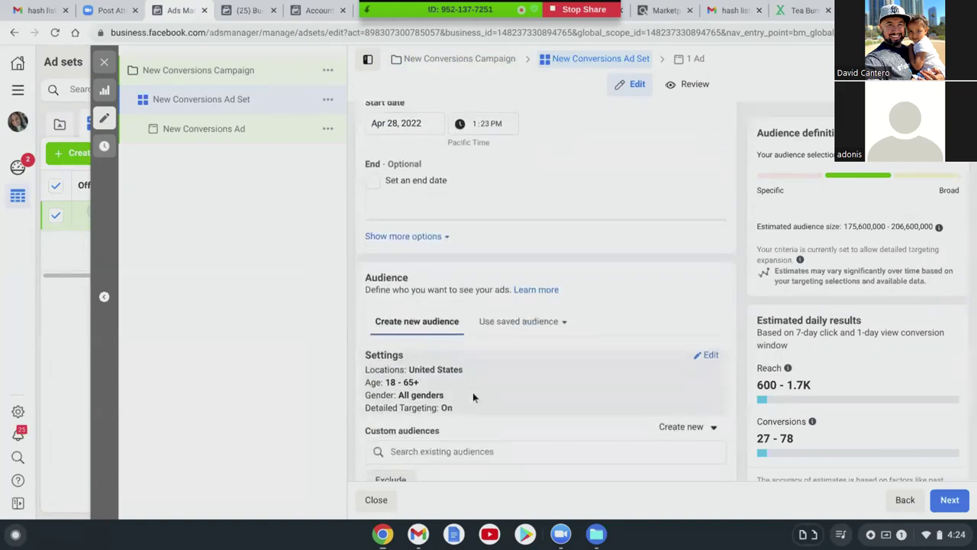
{"action": "scroll", "coordinate": [561, 366], "scroll_direction": "down", "scroll_amount": 1}
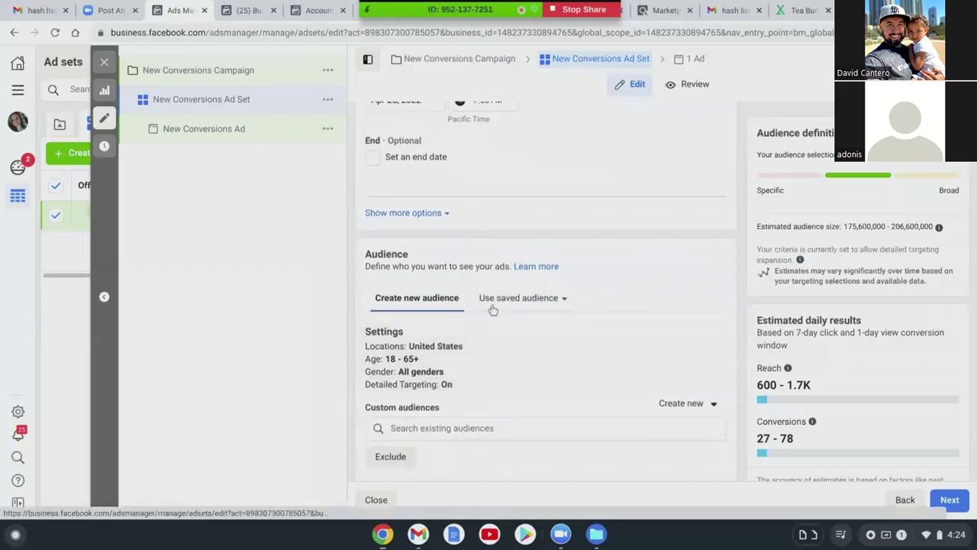
{"action": "scroll", "coordinate": [452, 393], "scroll_direction": "down", "scroll_amount": 2}
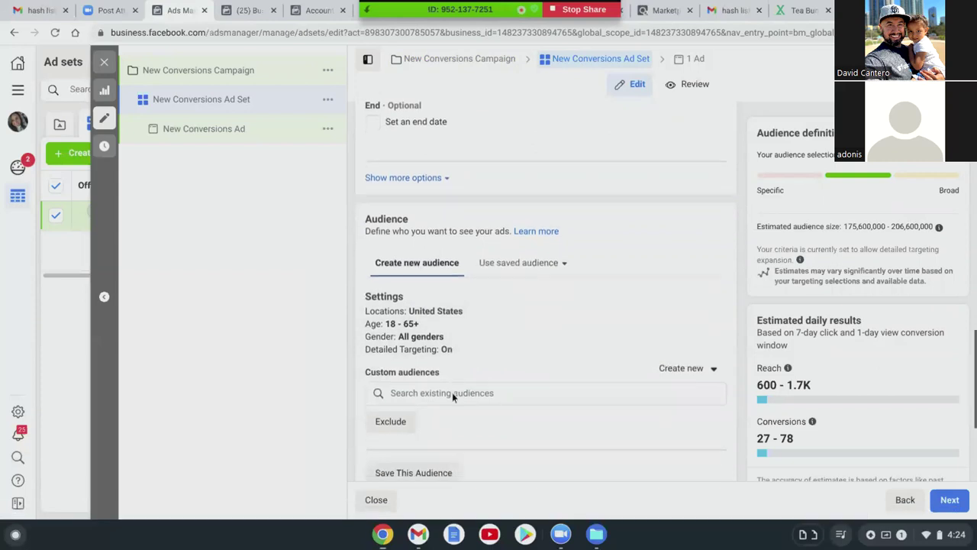
{"action": "scroll", "coordinate": [451, 387], "scroll_direction": "down", "scroll_amount": 1}
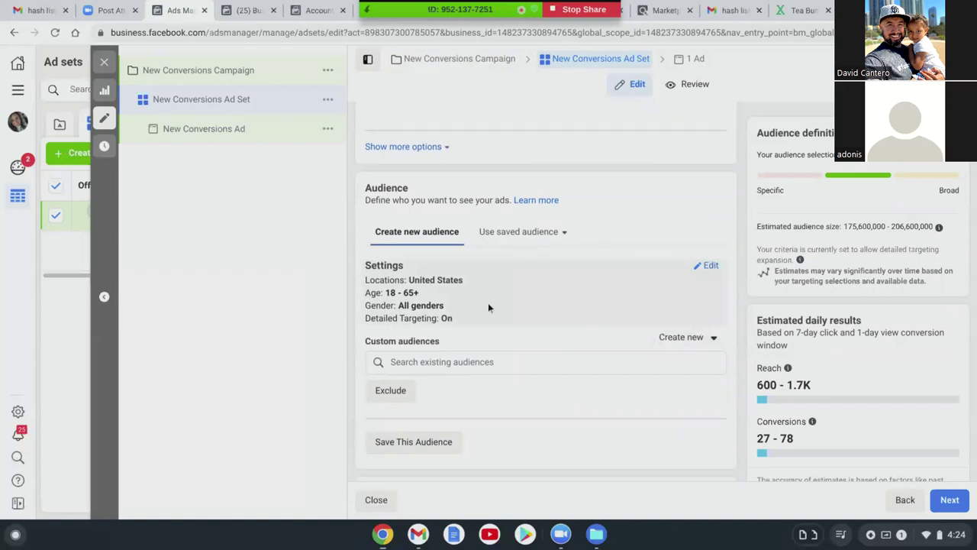
{"action": "scroll", "coordinate": [562, 432], "scroll_direction": "down", "scroll_amount": 3}
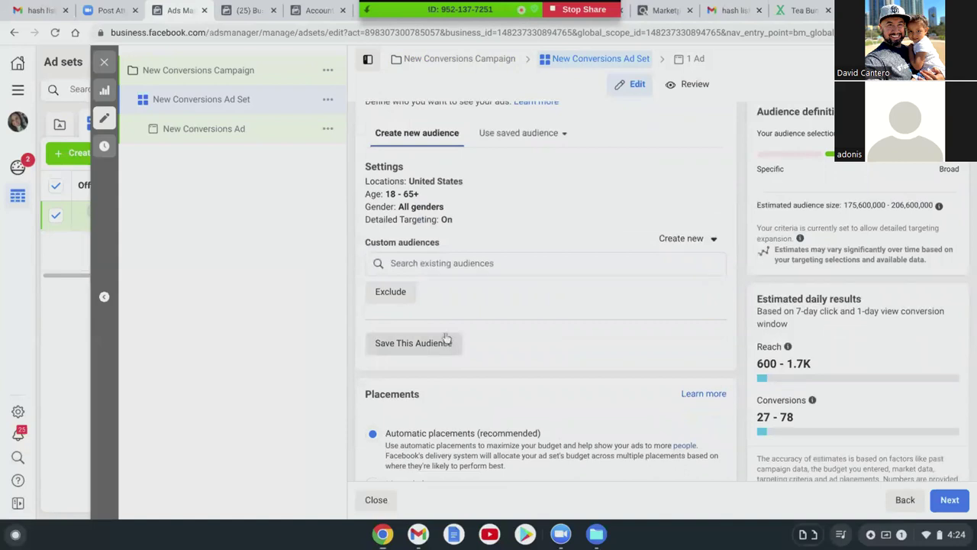
Add the US 2% to 3%, 1% to 2% and 1% Tea Burn lookalikes to the ad set's custom audiences.
{"action": "left_click", "coordinate": [430, 258]}
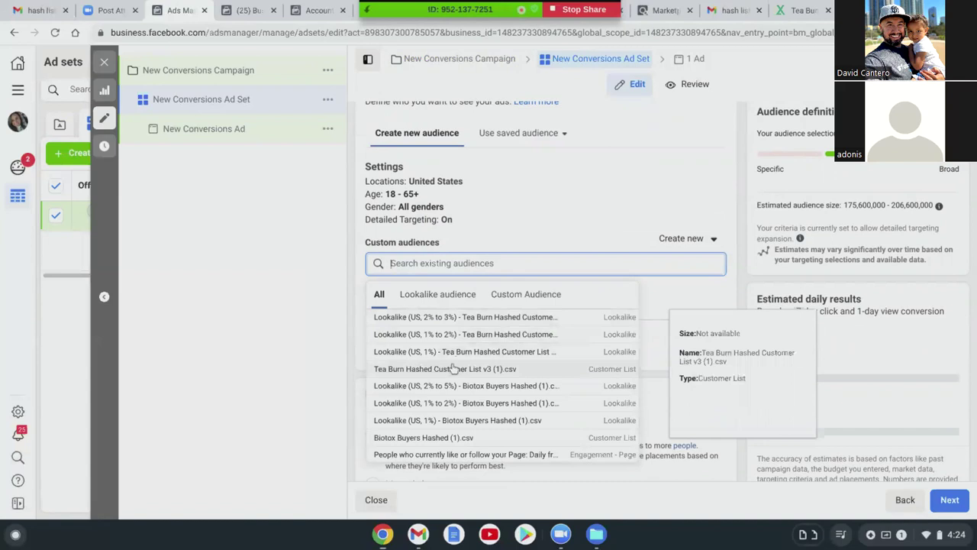
{"action": "left_click", "coordinate": [425, 297]}
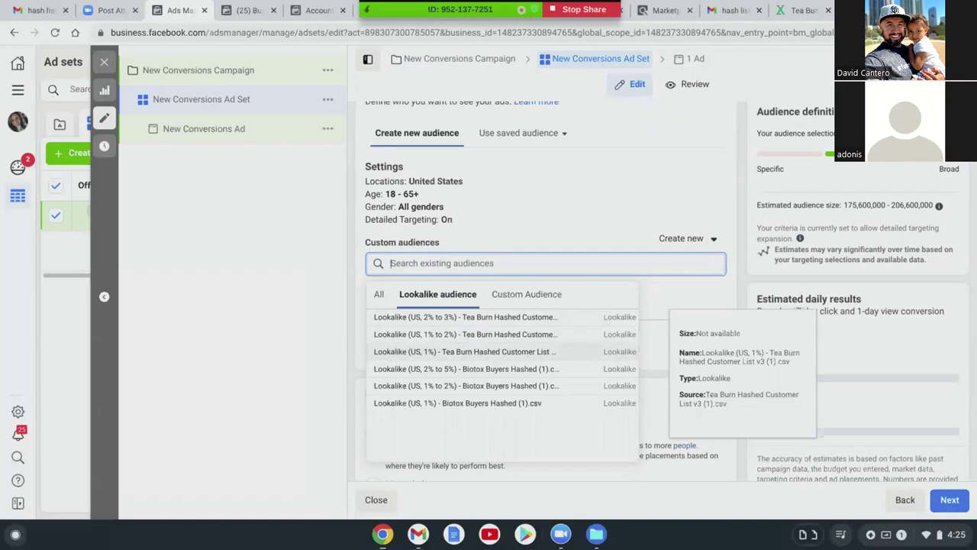
{"action": "mouse_move", "coordinate": [502, 395]}
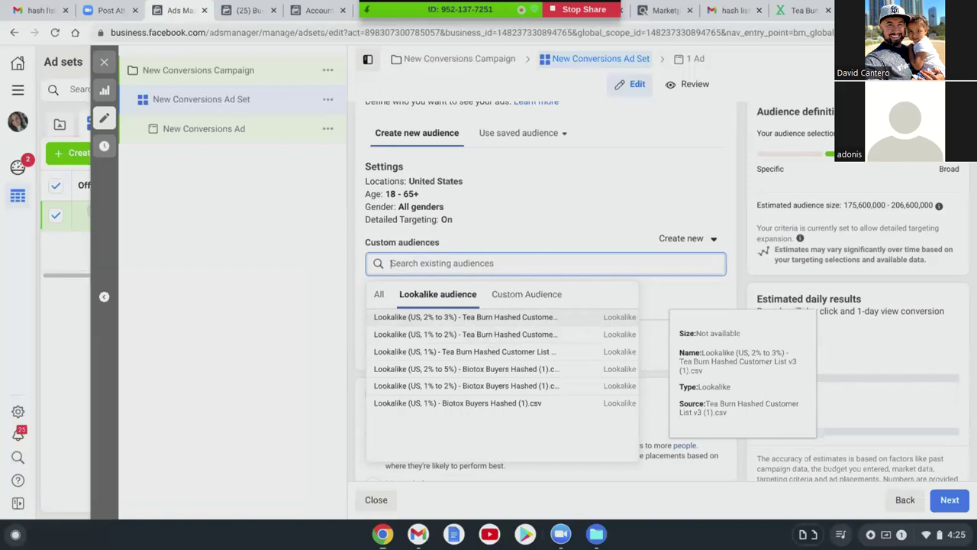
{"action": "left_click", "coordinate": [476, 326]}
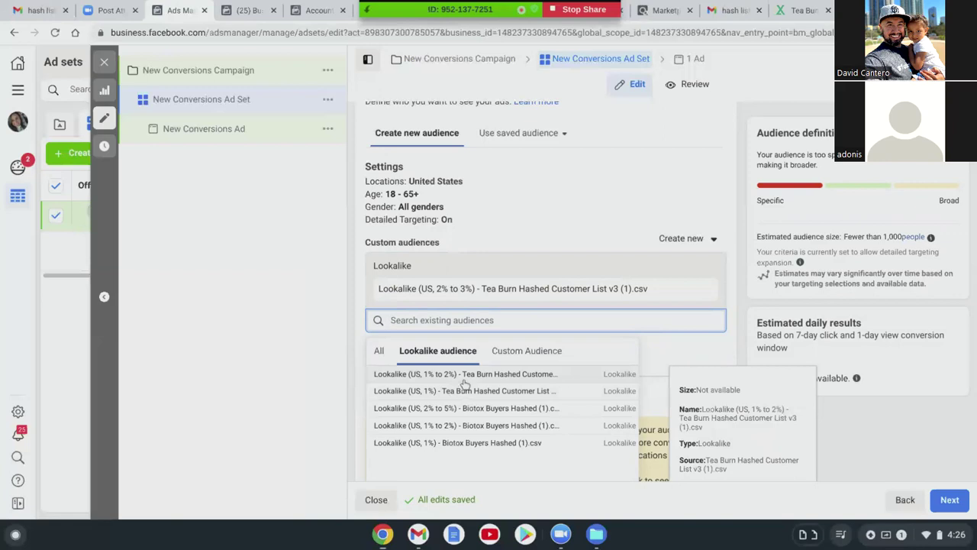
{"action": "left_click", "coordinate": [465, 376]}
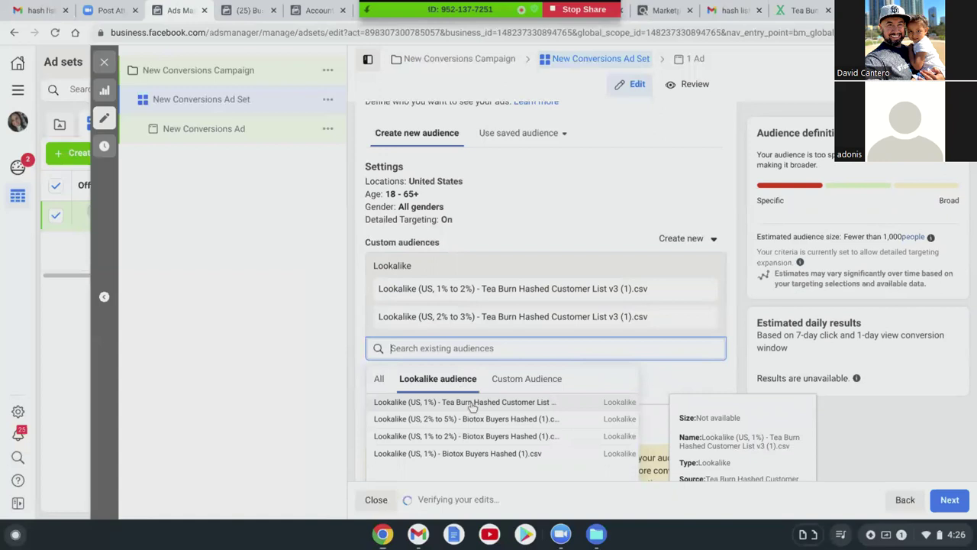
{"action": "left_click", "coordinate": [471, 403]}
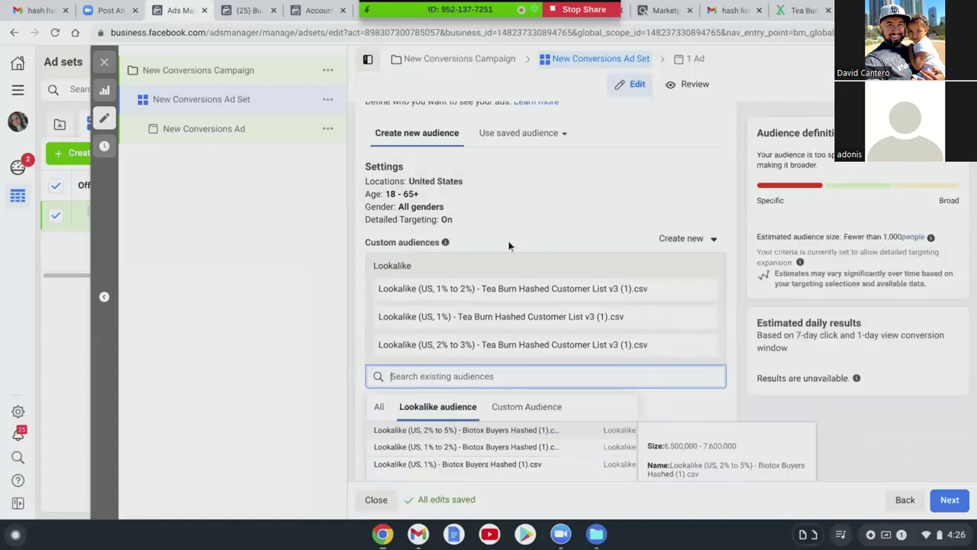
{"action": "scroll", "coordinate": [449, 380], "scroll_direction": "down", "scroll_amount": 1}
{"action": "scroll", "coordinate": [449, 379], "scroll_direction": "down", "scroll_amount": 2}
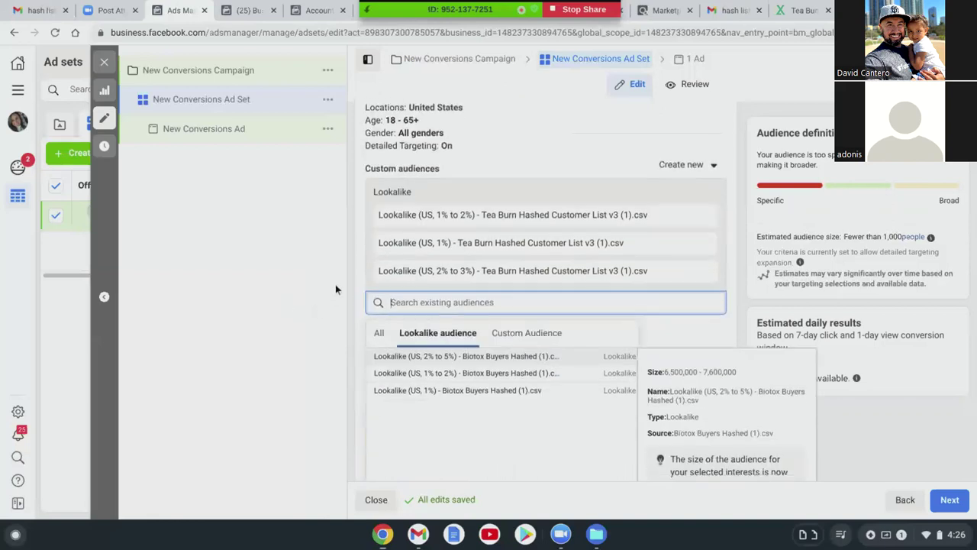
{"action": "left_click", "coordinate": [337, 287]}
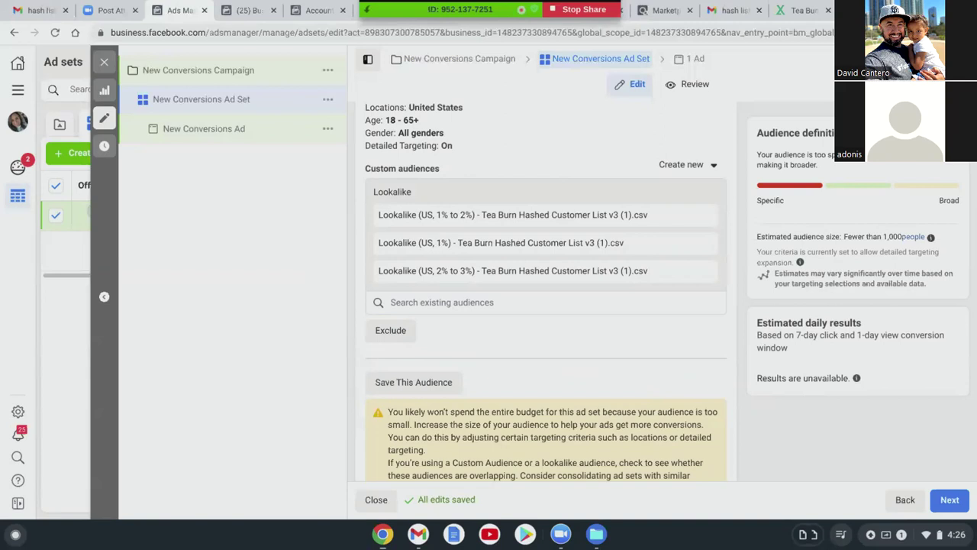
Review the ad set's audience settings, selected lookalikes, audience size guidance and placement options.
{"action": "scroll", "coordinate": [530, 381], "scroll_direction": "down", "scroll_amount": 1}
{"action": "scroll", "coordinate": [530, 382], "scroll_direction": "down", "scroll_amount": 2}
{"action": "scroll", "coordinate": [530, 382], "scroll_direction": "up", "scroll_amount": 2}
{"action": "scroll", "coordinate": [523, 324], "scroll_direction": "up", "scroll_amount": 5}
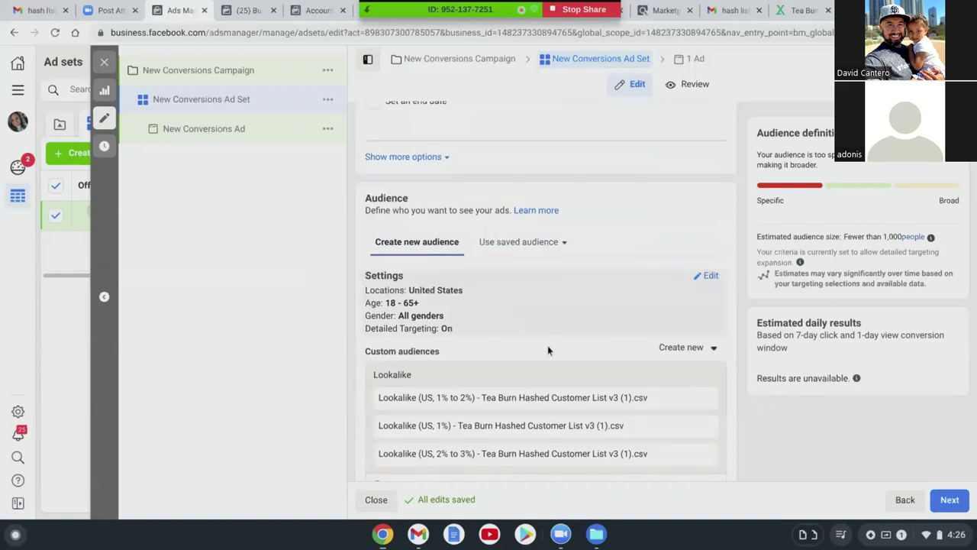
{"action": "scroll", "coordinate": [553, 351], "scroll_direction": "down", "scroll_amount": 1}
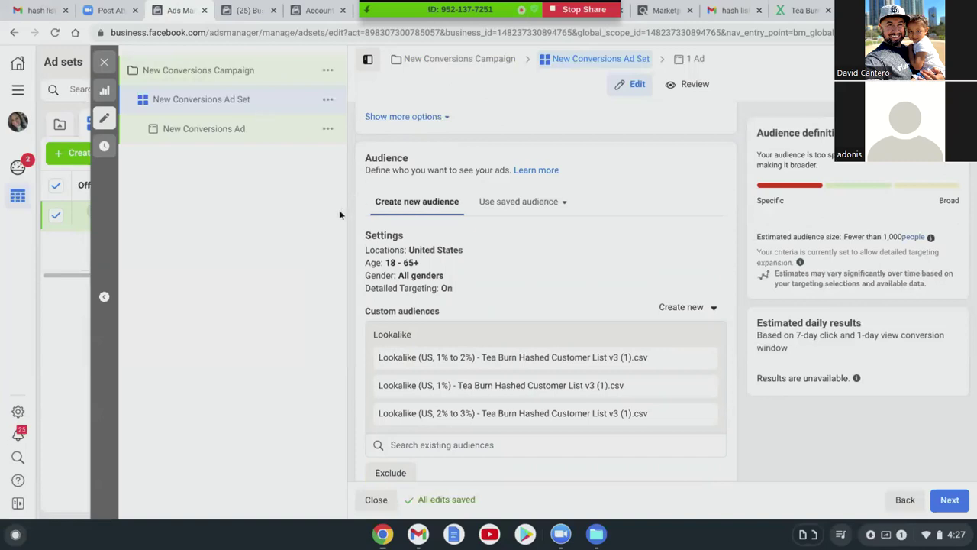
{"action": "scroll", "coordinate": [509, 266], "scroll_direction": "down", "scroll_amount": 2}
{"action": "scroll", "coordinate": [510, 266], "scroll_direction": "down", "scroll_amount": 2}
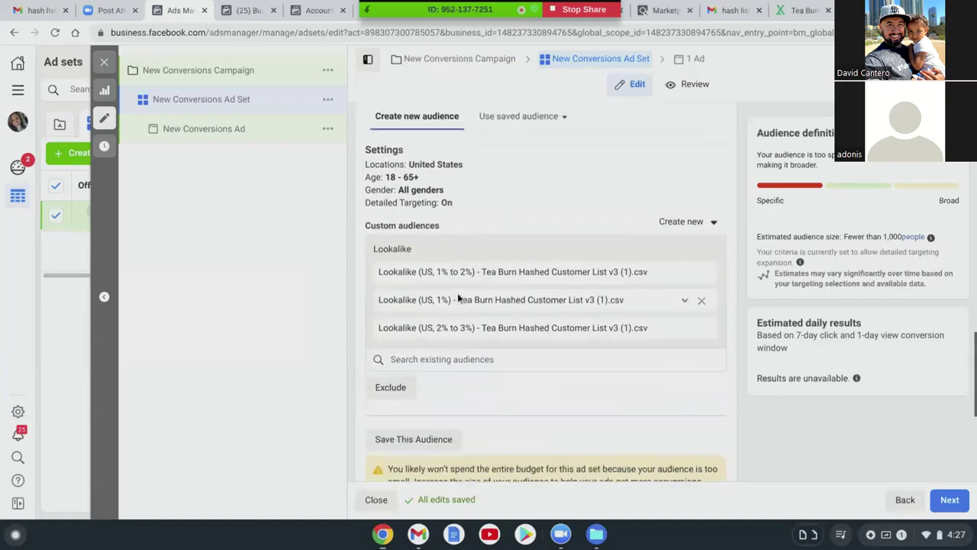
{"action": "scroll", "coordinate": [456, 271], "scroll_direction": "up", "scroll_amount": 1}
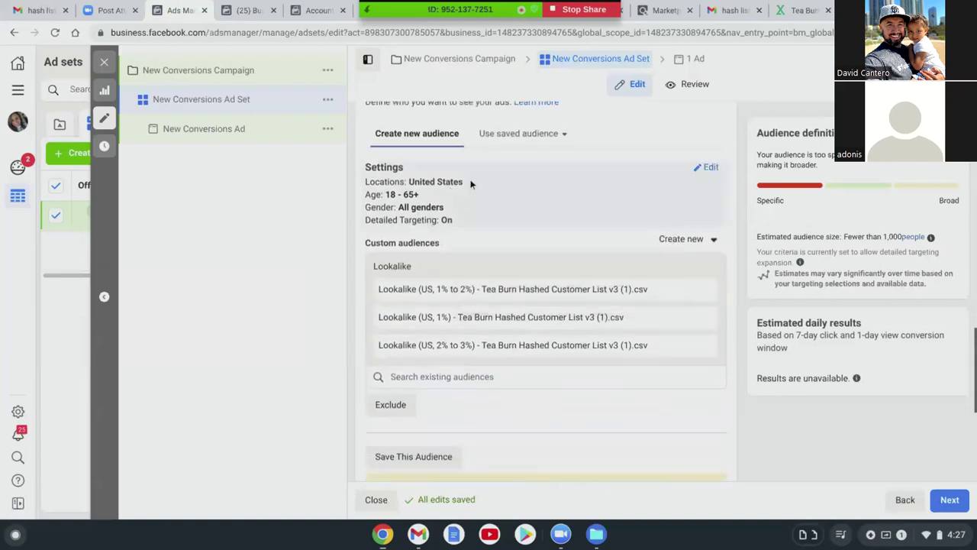
{"action": "scroll", "coordinate": [506, 355], "scroll_direction": "down", "scroll_amount": 2}
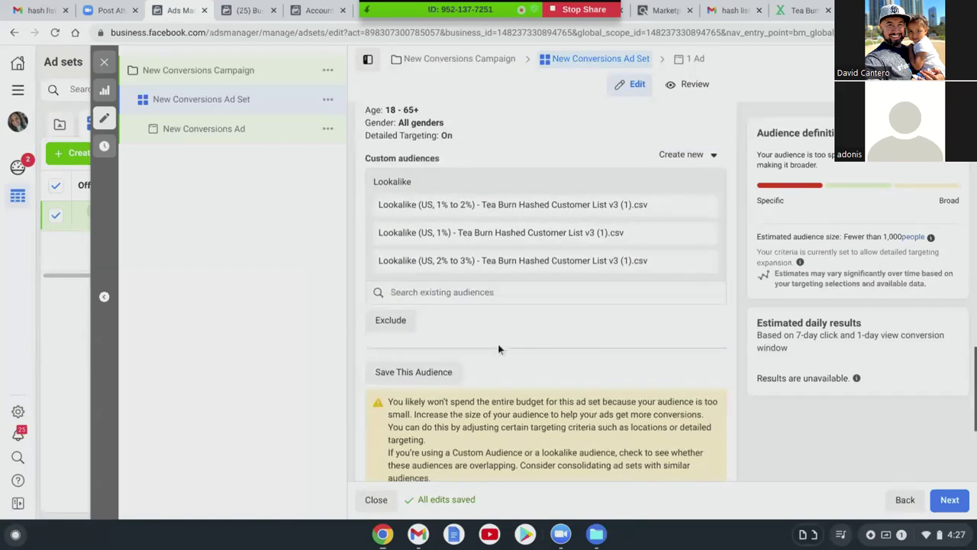
{"action": "scroll", "coordinate": [498, 343], "scroll_direction": "down", "scroll_amount": 5}
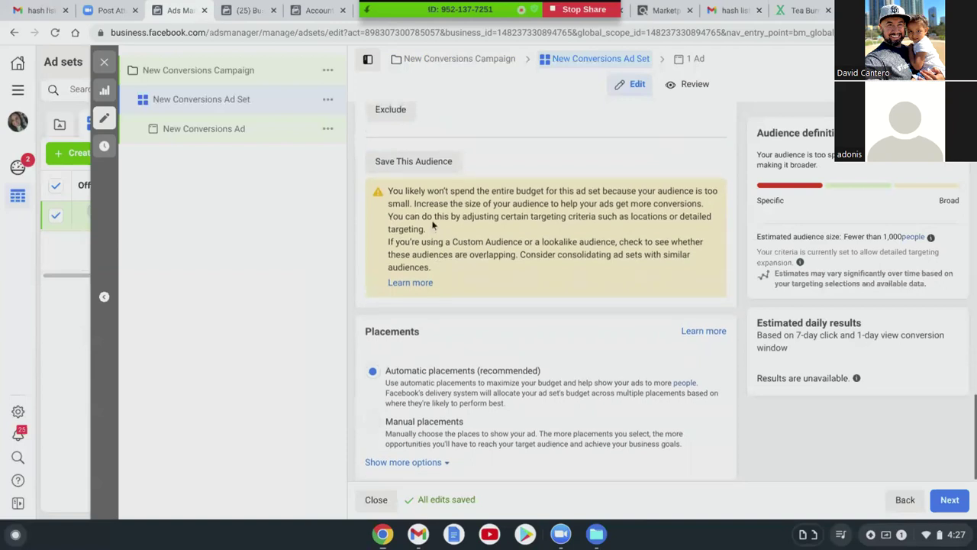
{"action": "scroll", "coordinate": [433, 224], "scroll_direction": "up", "scroll_amount": 1}
{"action": "scroll", "coordinate": [432, 222], "scroll_direction": "up", "scroll_amount": 5}
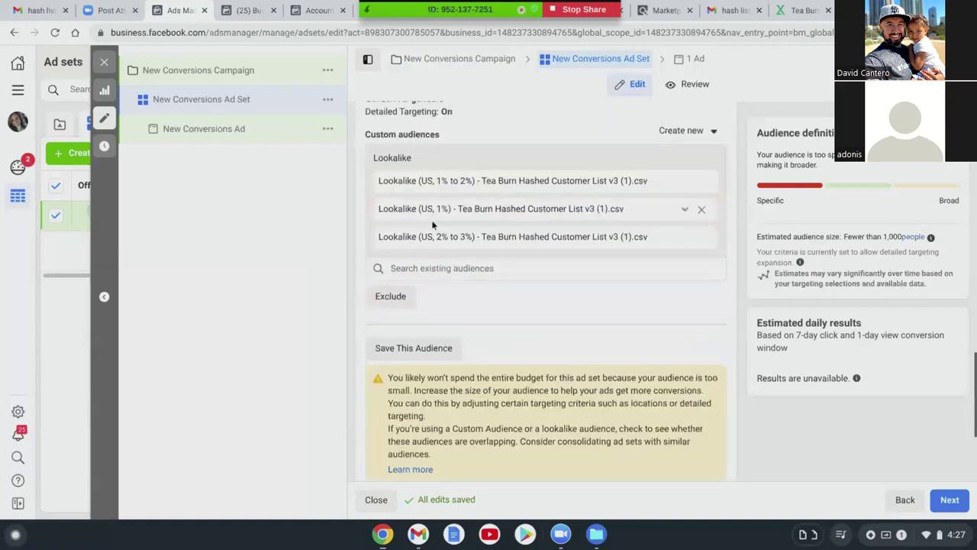
{"action": "scroll", "coordinate": [431, 221], "scroll_direction": "up", "scroll_amount": 2}
{"action": "scroll", "coordinate": [431, 220], "scroll_direction": "up", "scroll_amount": 3}
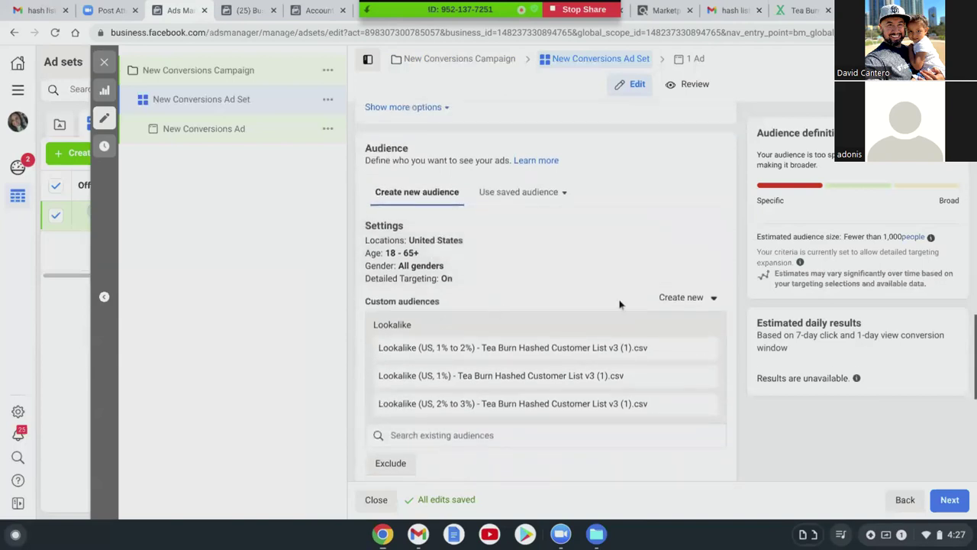
Open the audience settings for editing and examine the location, age, gender and detailed targeting options.
{"action": "left_click", "coordinate": [709, 229]}
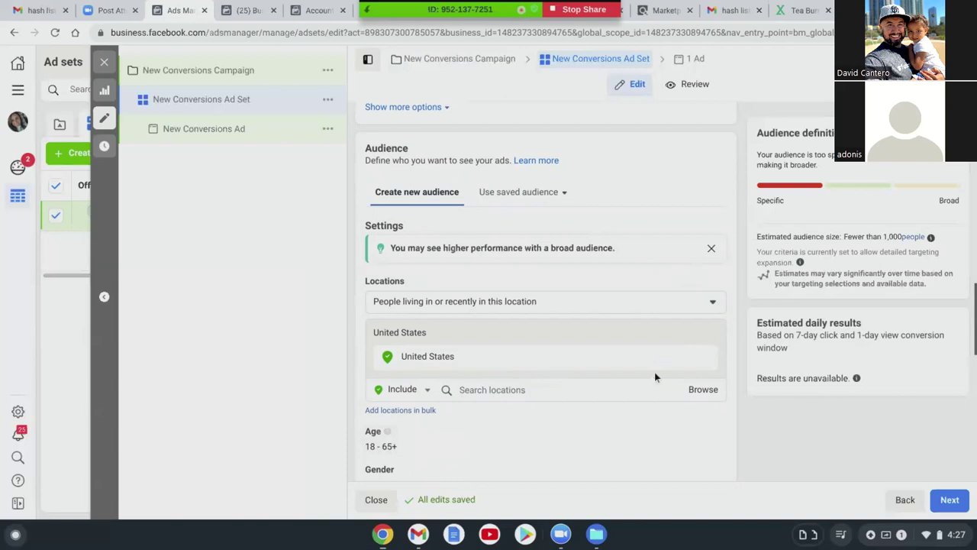
{"action": "scroll", "coordinate": [649, 366], "scroll_direction": "down", "scroll_amount": 3}
{"action": "scroll", "coordinate": [643, 369], "scroll_direction": "down", "scroll_amount": 1}
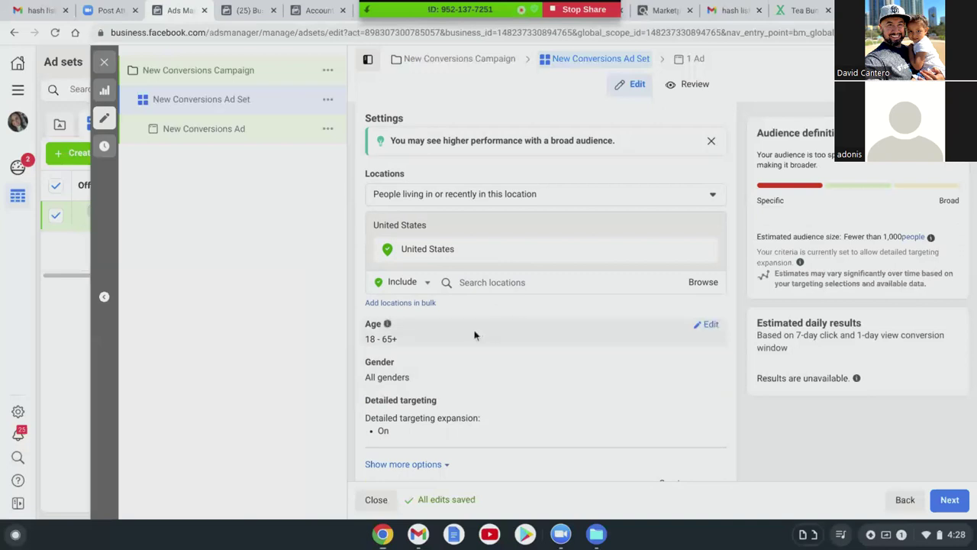
{"action": "scroll", "coordinate": [465, 336], "scroll_direction": "down", "scroll_amount": 1}
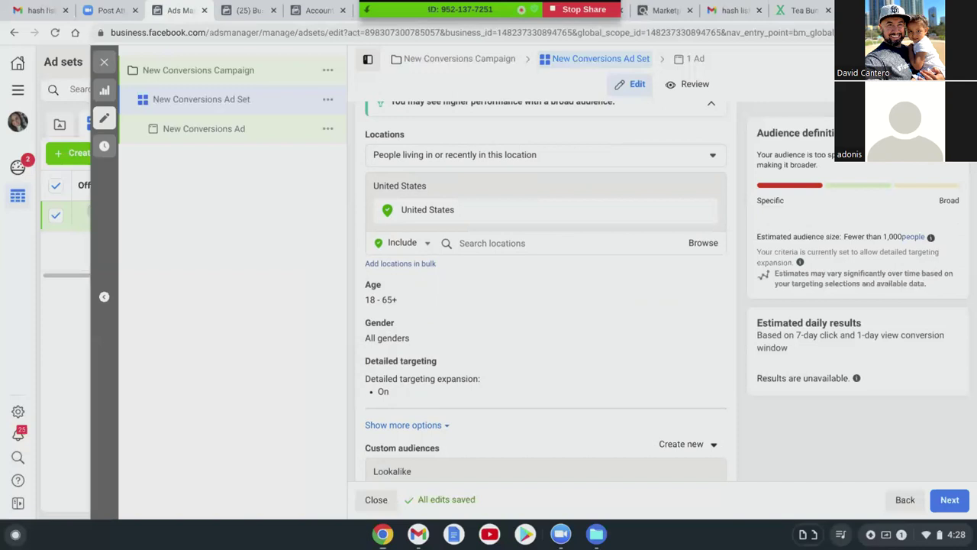
Search the audience locations for "can" and close the suggestions without adding a location.
{"action": "left_click", "coordinate": [483, 246]}
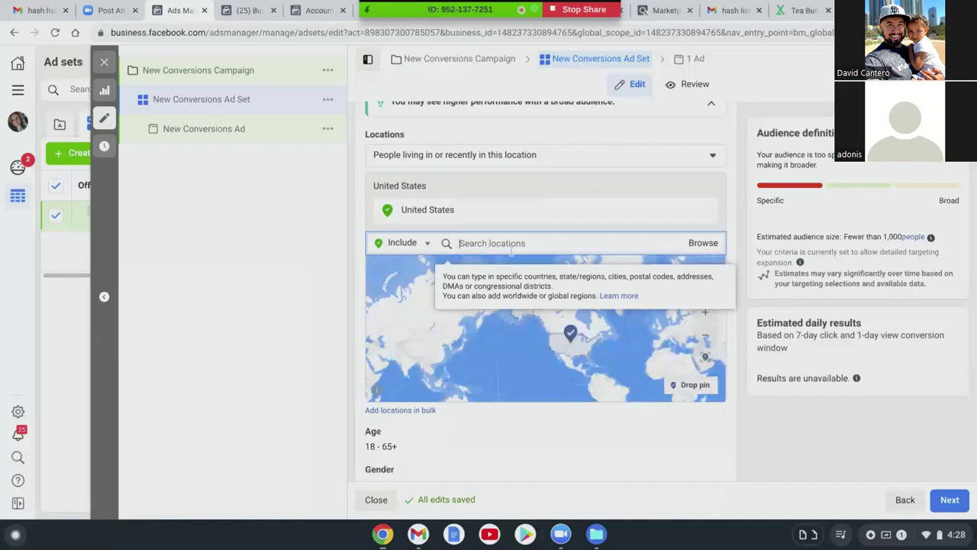
{"action": "type", "text": "can"}
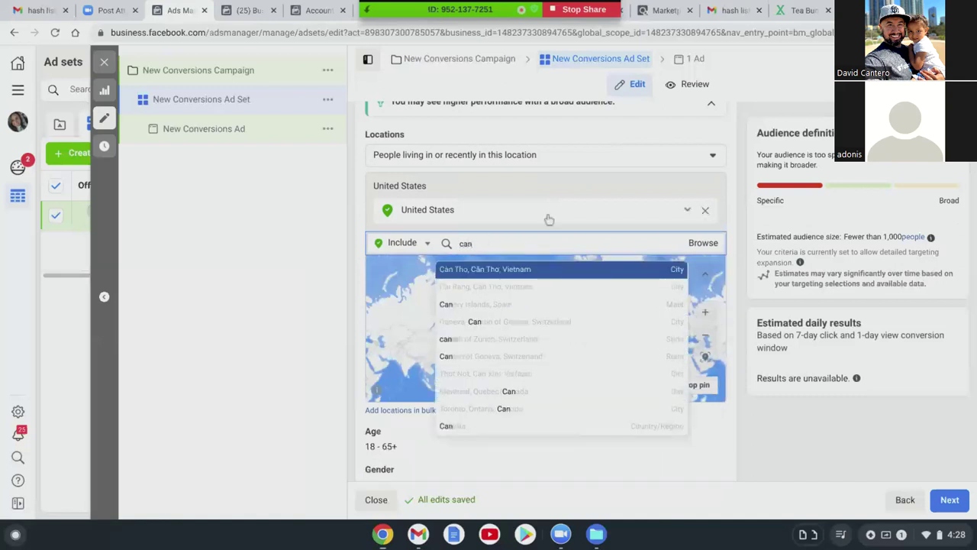
{"action": "left_click", "coordinate": [549, 185]}
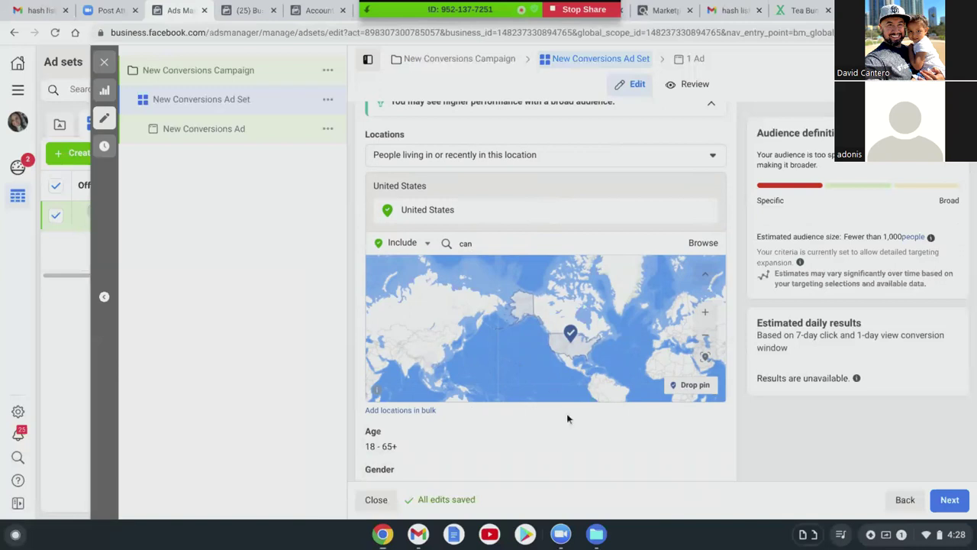
{"action": "scroll", "coordinate": [566, 413], "scroll_direction": "down", "scroll_amount": 1}
{"action": "scroll", "coordinate": [567, 403], "scroll_direction": "down", "scroll_amount": 1}
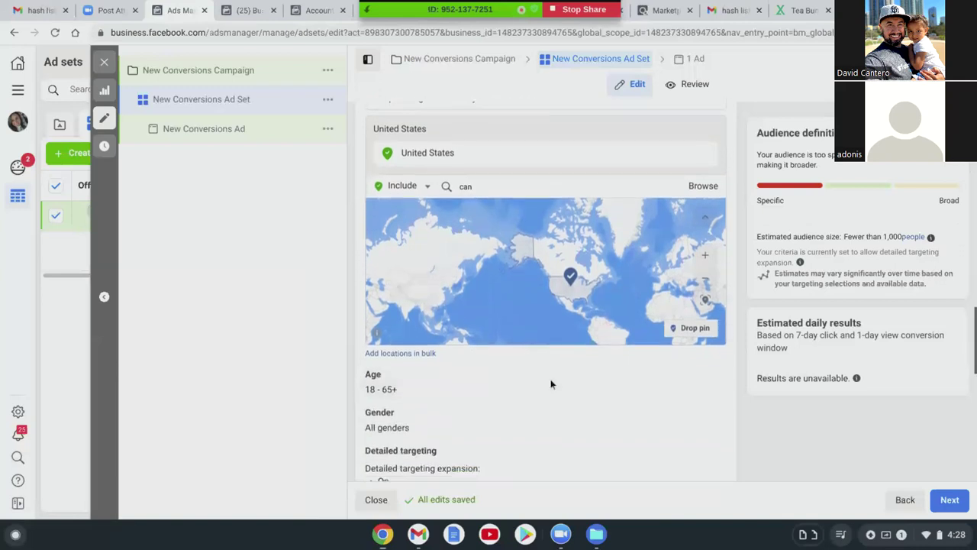
Proceed from the ad set to the New Conversions Ad setup and dismiss the recommendation about creating videos using images.
{"action": "scroll", "coordinate": [535, 305], "scroll_direction": "up", "scroll_amount": 1}
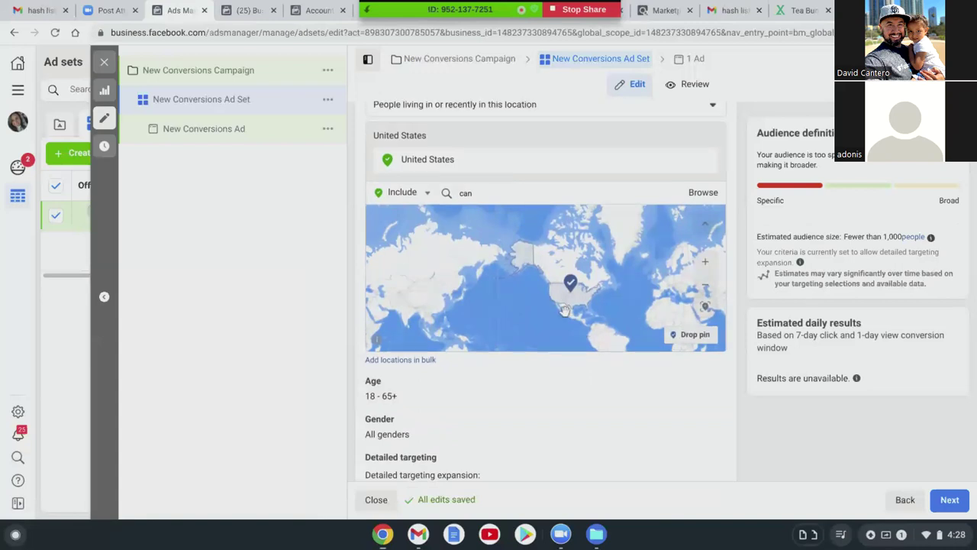
{"action": "scroll", "coordinate": [512, 403], "scroll_direction": "down", "scroll_amount": 1}
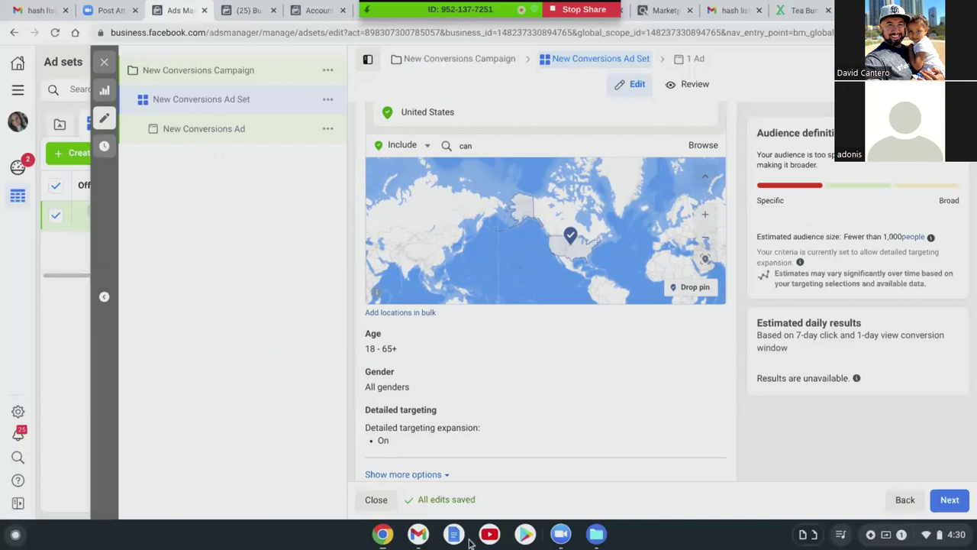
{"action": "left_click", "coordinate": [945, 500]}
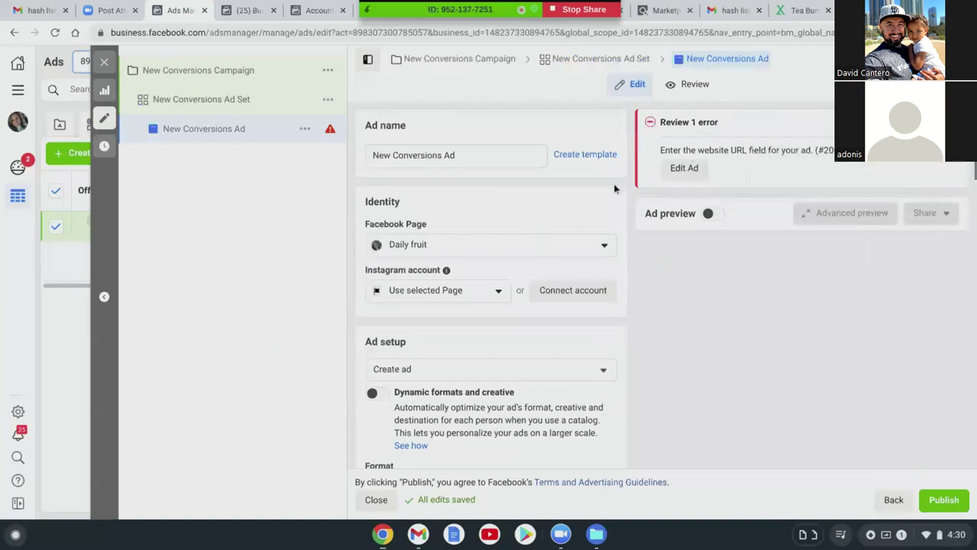
{"action": "scroll", "coordinate": [498, 240], "scroll_direction": "down", "scroll_amount": 1}
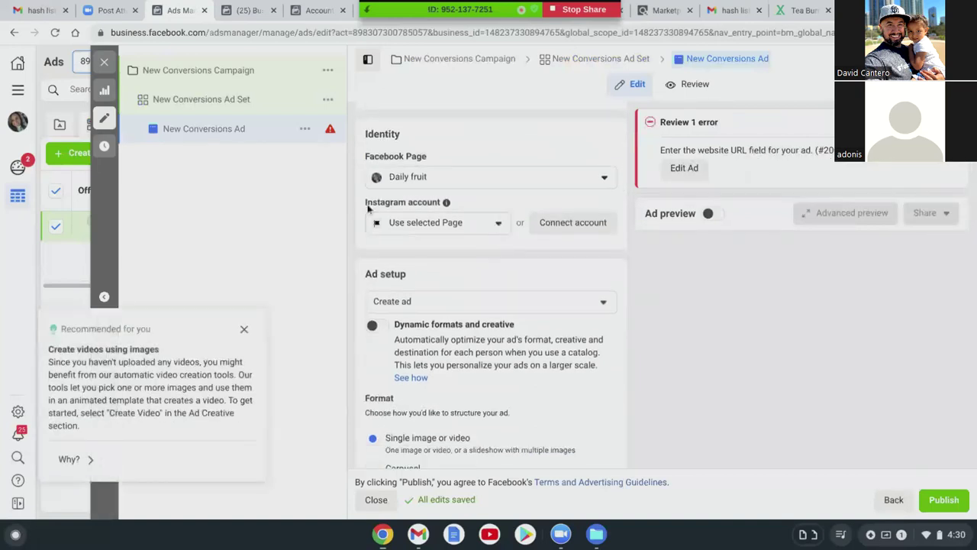
{"action": "left_click", "coordinate": [243, 330]}
{"action": "scroll", "coordinate": [517, 318], "scroll_direction": "down", "scroll_amount": 1}
{"action": "scroll", "coordinate": [517, 317], "scroll_direction": "up", "scroll_amount": 1}
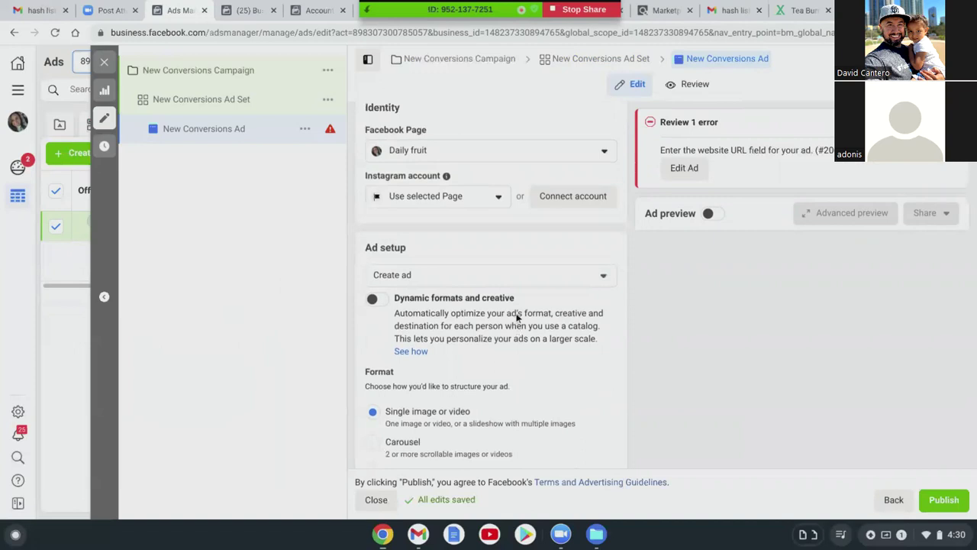
Add the yellow account image of a head with gears to the ad, using the suggested crops and allowing media enhancements.
{"action": "scroll", "coordinate": [517, 318], "scroll_direction": "down", "scroll_amount": 5}
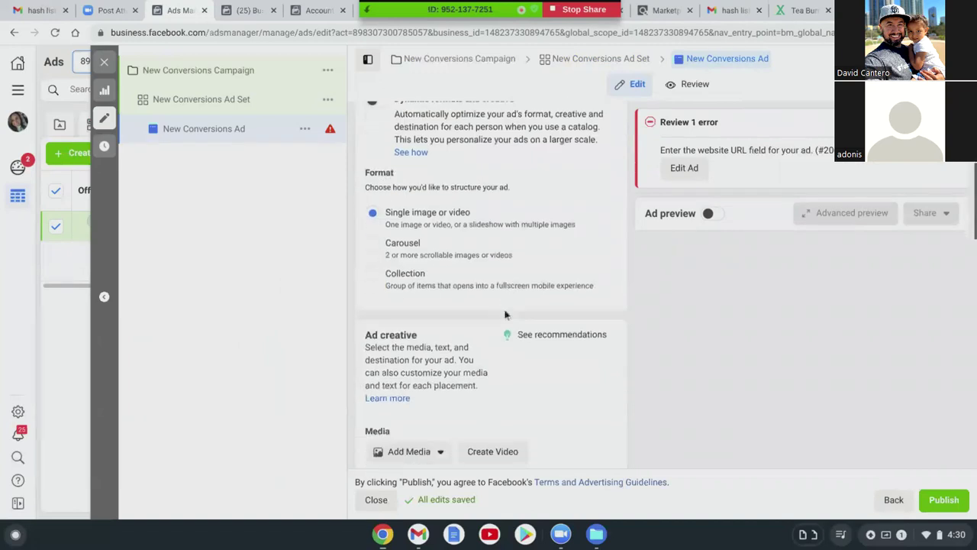
{"action": "scroll", "coordinate": [497, 316], "scroll_direction": "down", "scroll_amount": 2}
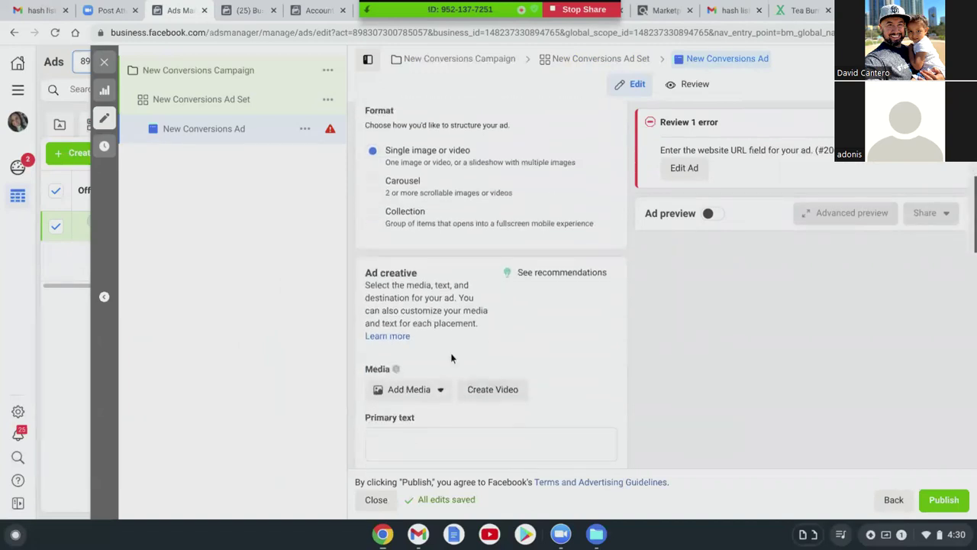
{"action": "left_click", "coordinate": [440, 388]}
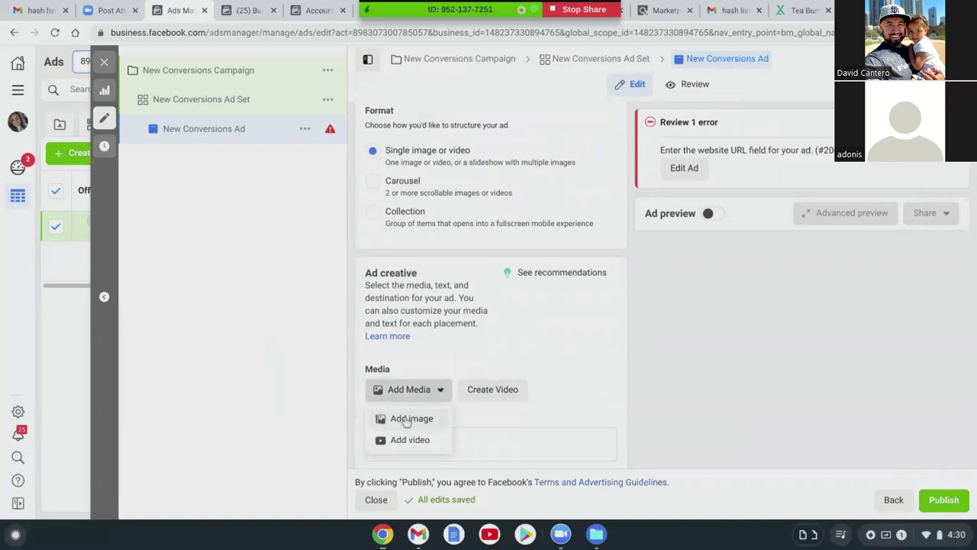
{"action": "left_click", "coordinate": [407, 422]}
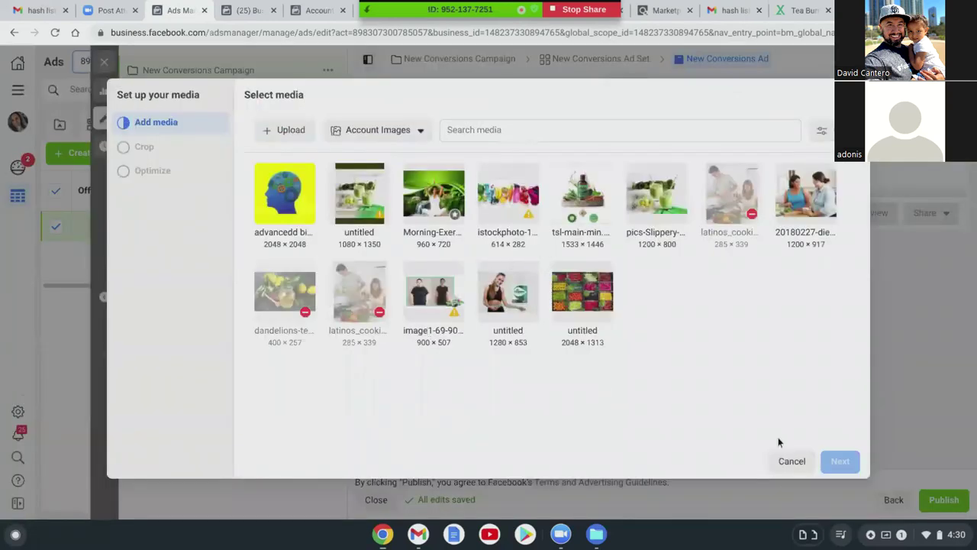
{"action": "left_click", "coordinate": [263, 197]}
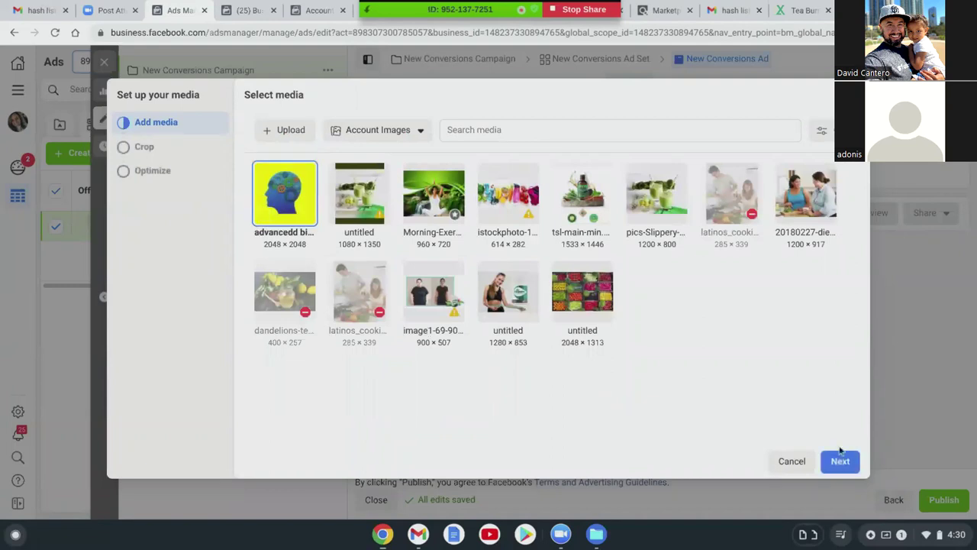
{"action": "left_click", "coordinate": [845, 460]}
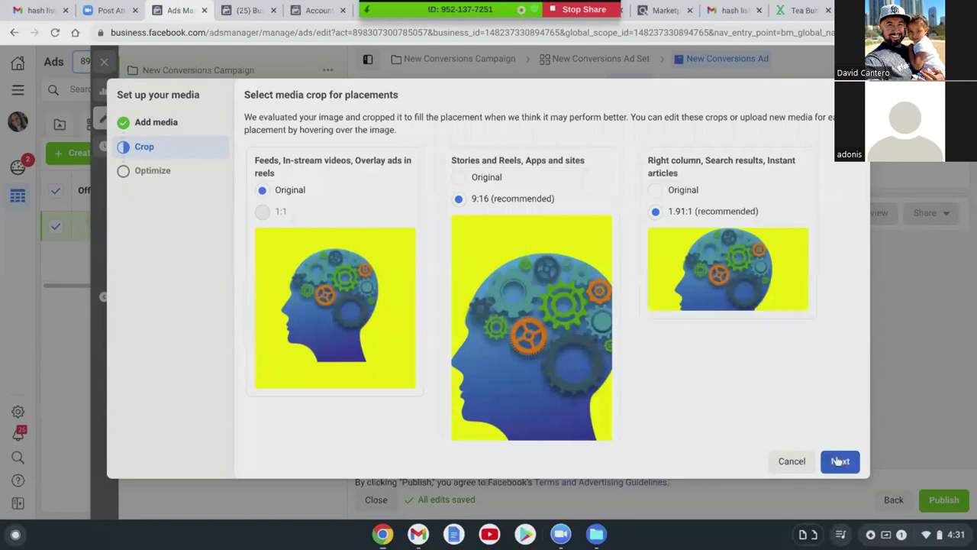
{"action": "left_click", "coordinate": [839, 461]}
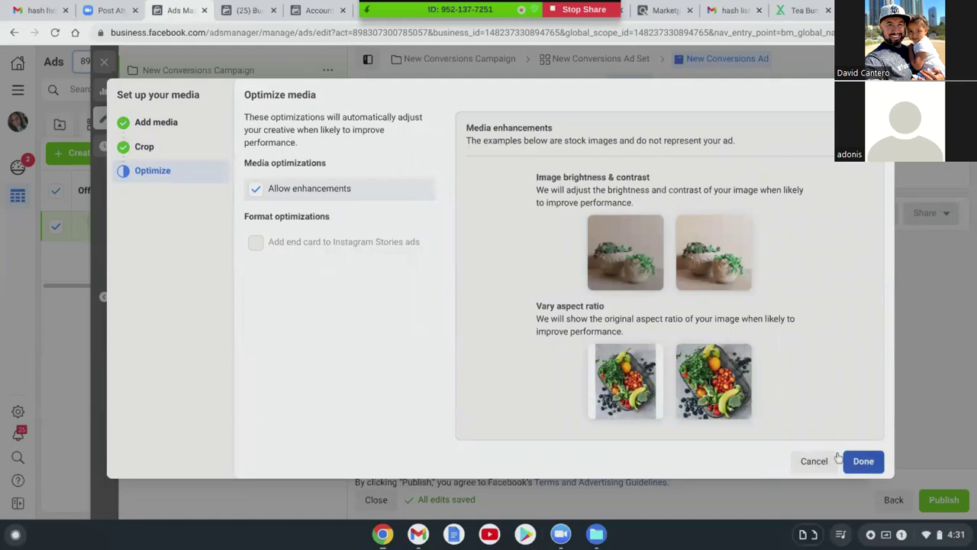
{"action": "left_click", "coordinate": [865, 461]}
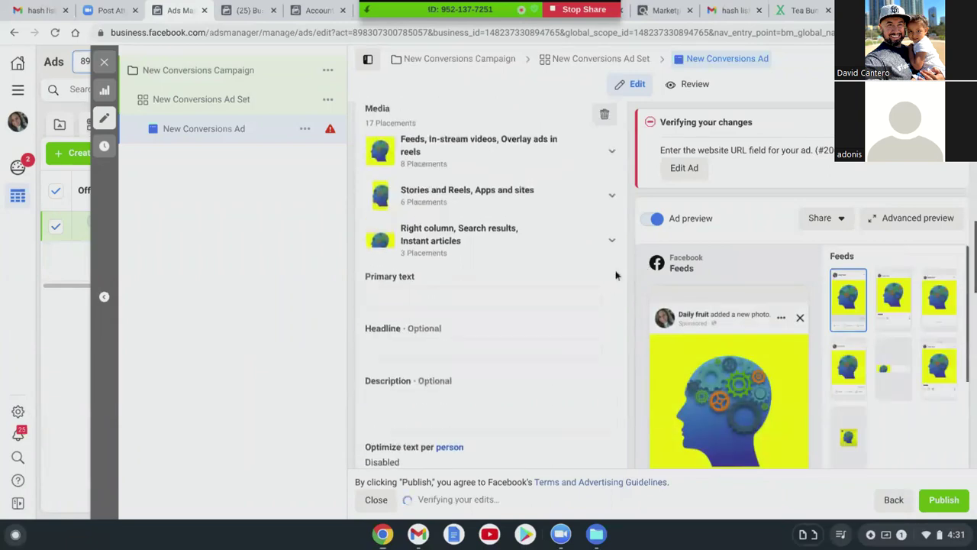
Set the ad format to Carousel, try to publish the drafted campaign, ad set and ad, and dismiss the publishing notification.
{"action": "scroll", "coordinate": [616, 275], "scroll_direction": "down", "scroll_amount": 1}
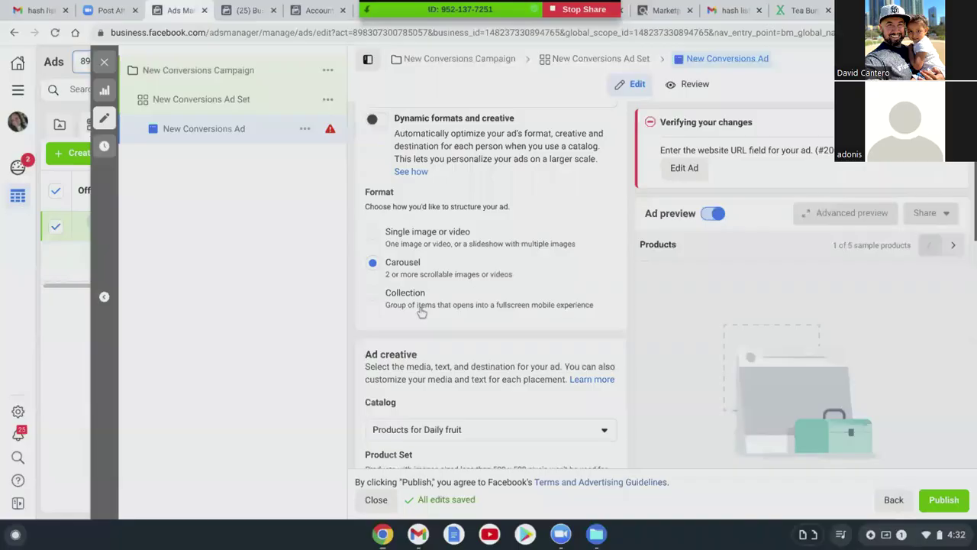
{"action": "scroll", "coordinate": [417, 313], "scroll_direction": "down", "scroll_amount": 1}
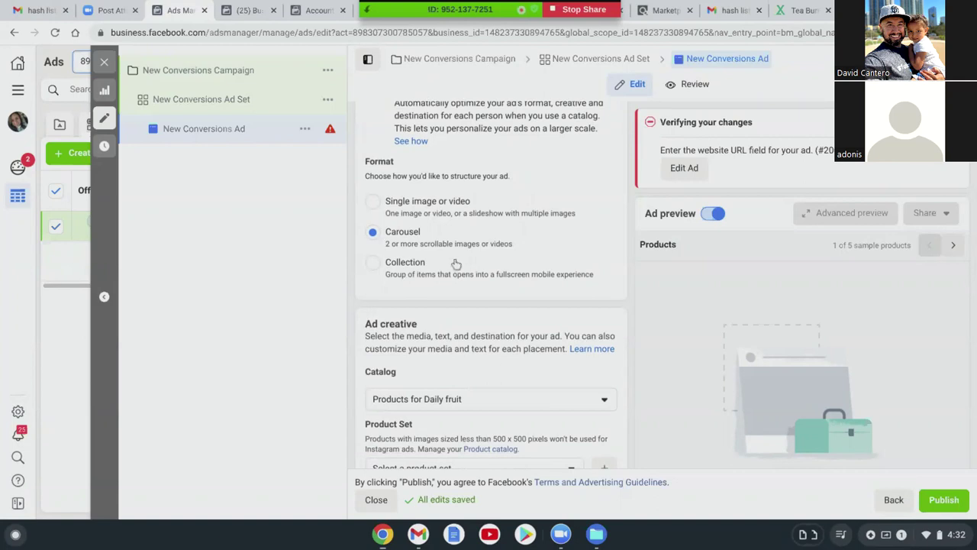
{"action": "scroll", "coordinate": [452, 275], "scroll_direction": "down", "scroll_amount": 1}
{"action": "scroll", "coordinate": [452, 276], "scroll_direction": "down", "scroll_amount": 10}
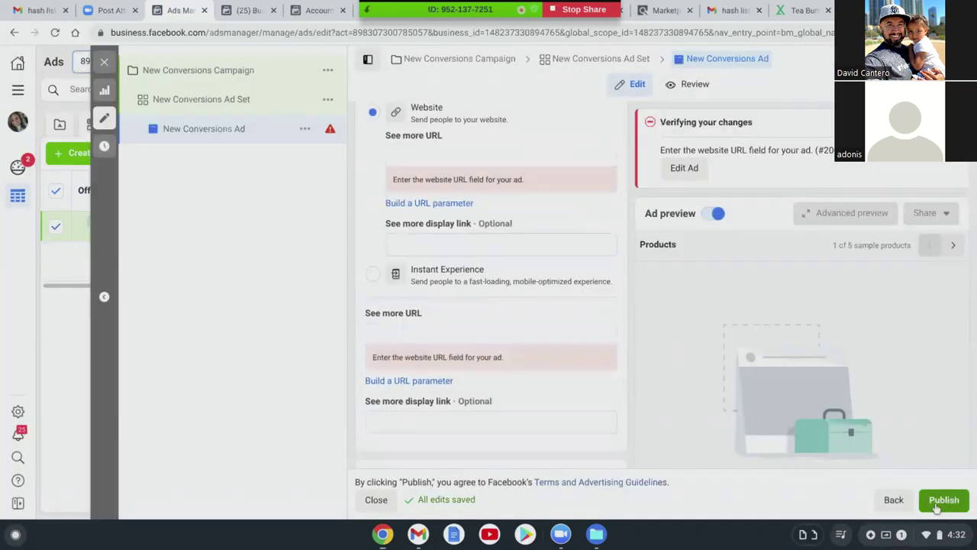
{"action": "left_click", "coordinate": [935, 506]}
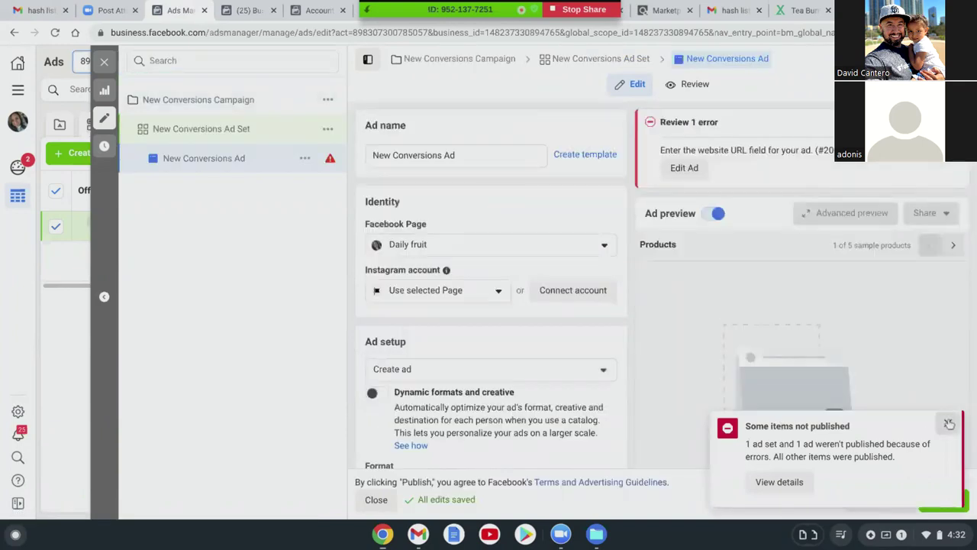
{"action": "left_click", "coordinate": [949, 424]}
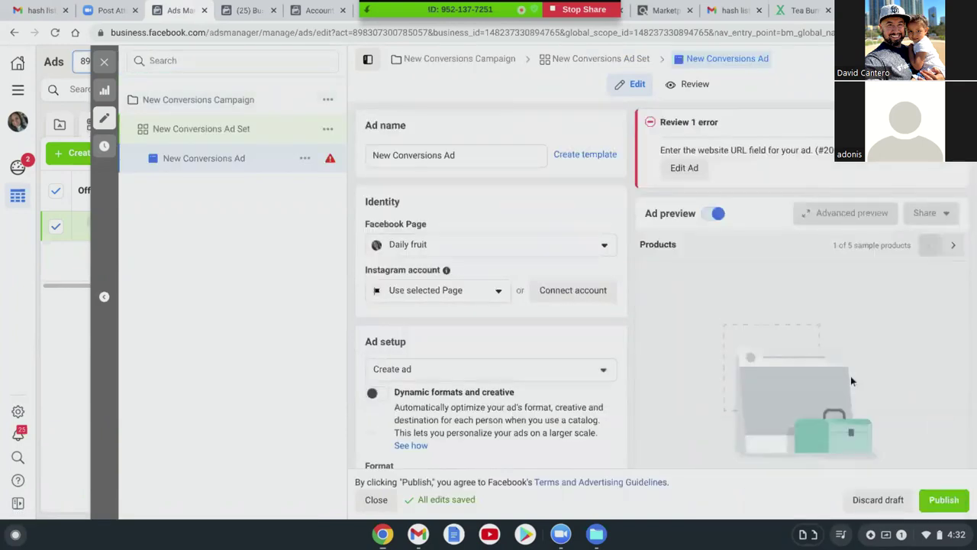
Close the ad editor and deselect New Conversions Ad and New Conversions Ad Set in their lists.
{"action": "left_click", "coordinate": [103, 60]}
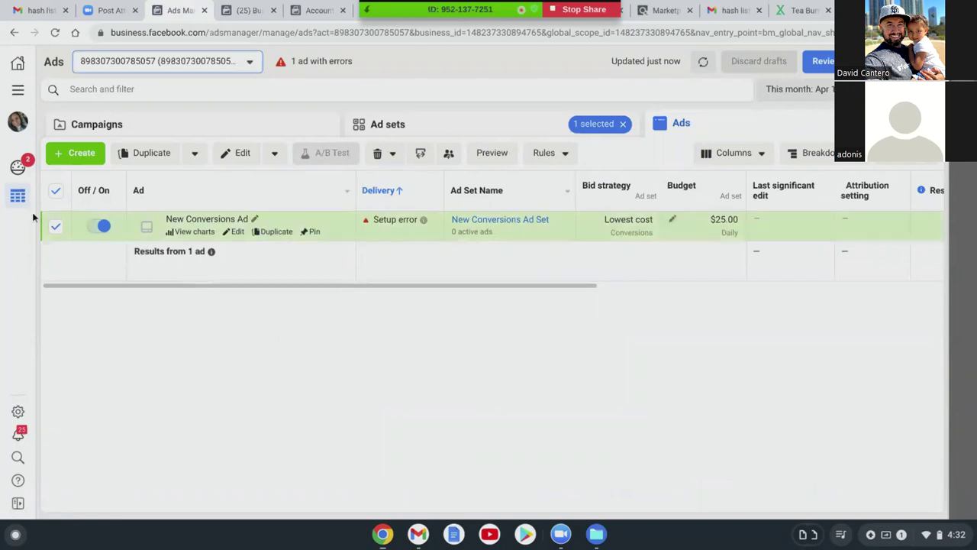
{"action": "left_click", "coordinate": [56, 227]}
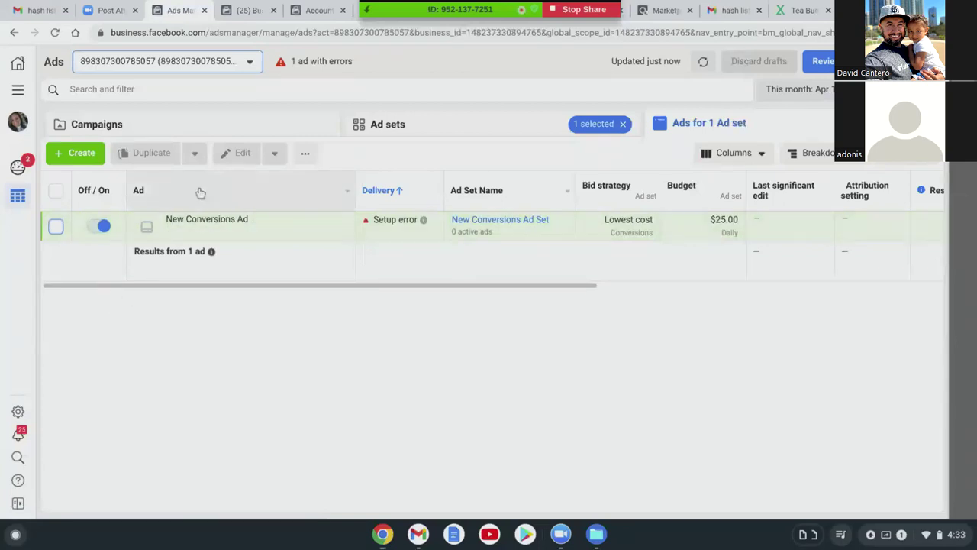
{"action": "left_click", "coordinate": [404, 132]}
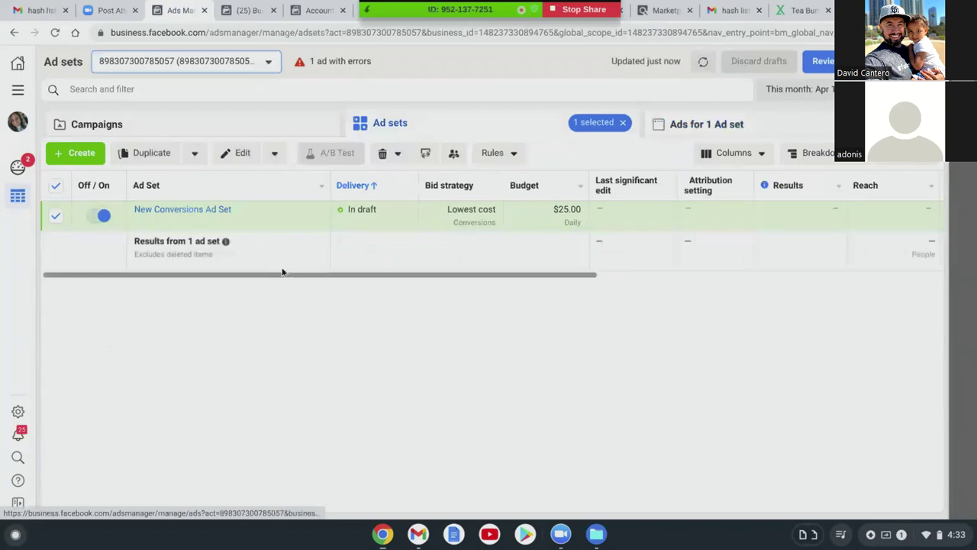
{"action": "left_click", "coordinate": [56, 215]}
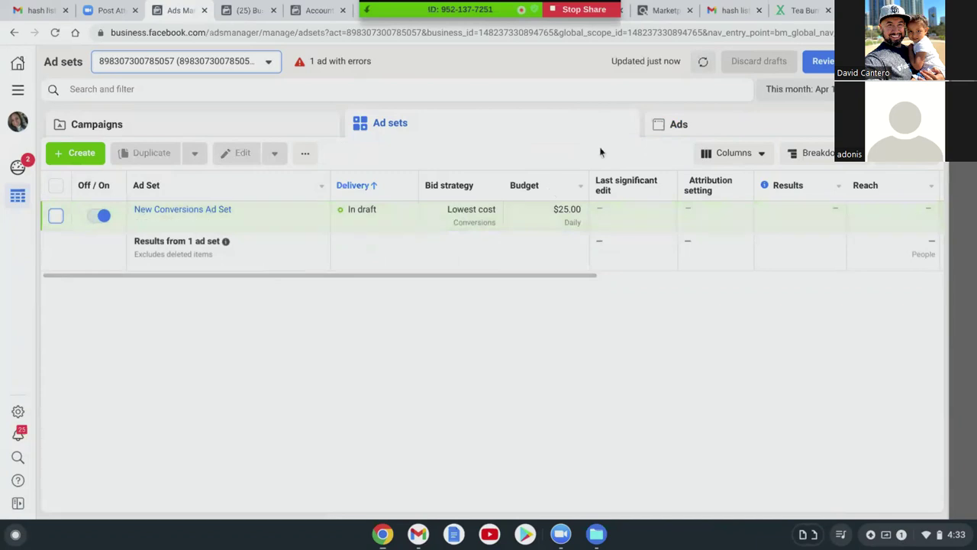
Select New Conversions Campaign in the campaign list and show the ads belonging to it.
{"action": "left_click", "coordinate": [220, 131]}
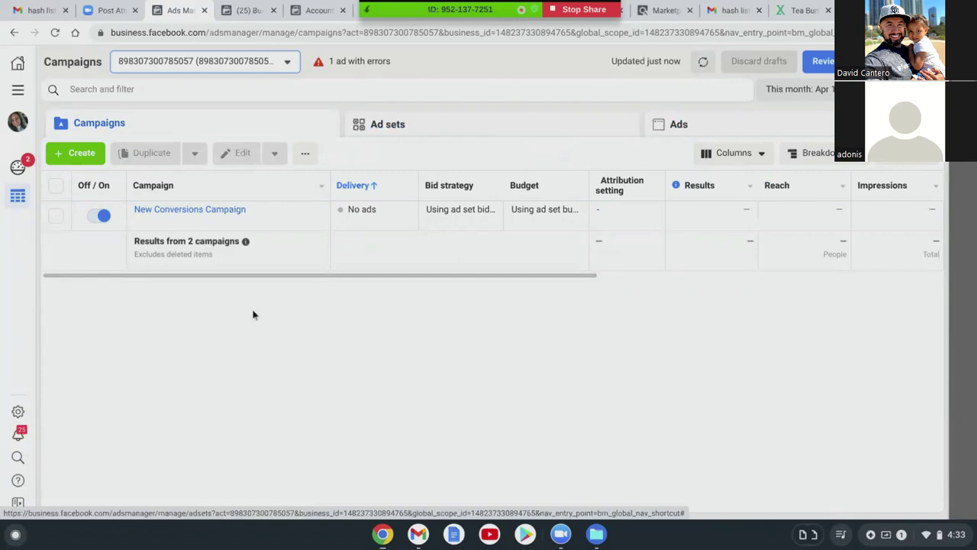
{"action": "left_click", "coordinate": [55, 219]}
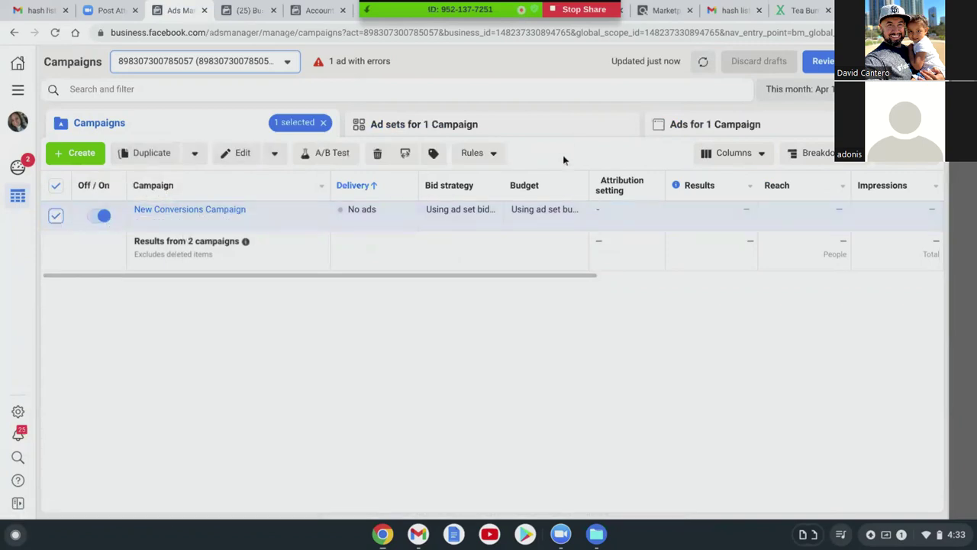
{"action": "left_click", "coordinate": [710, 125]}
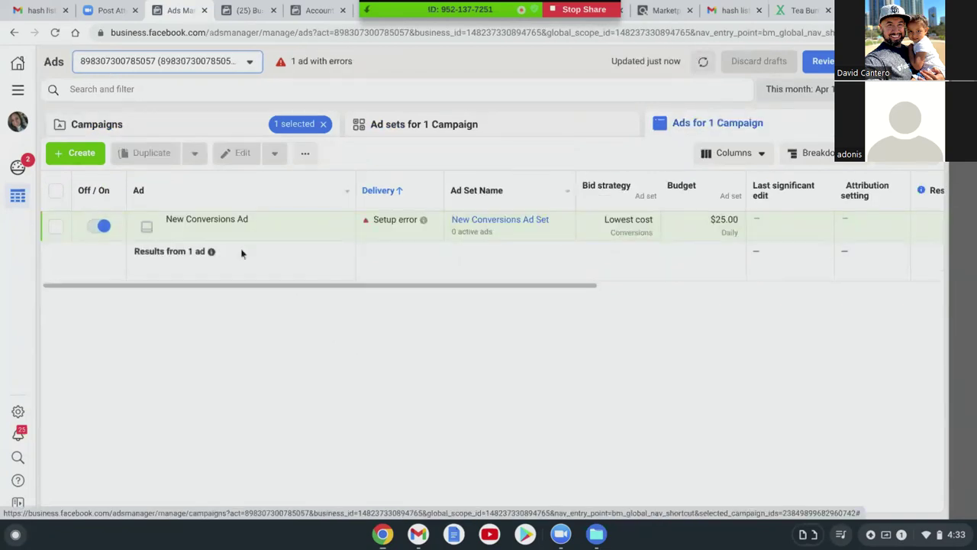
{"action": "mouse_move", "coordinate": [228, 238]}
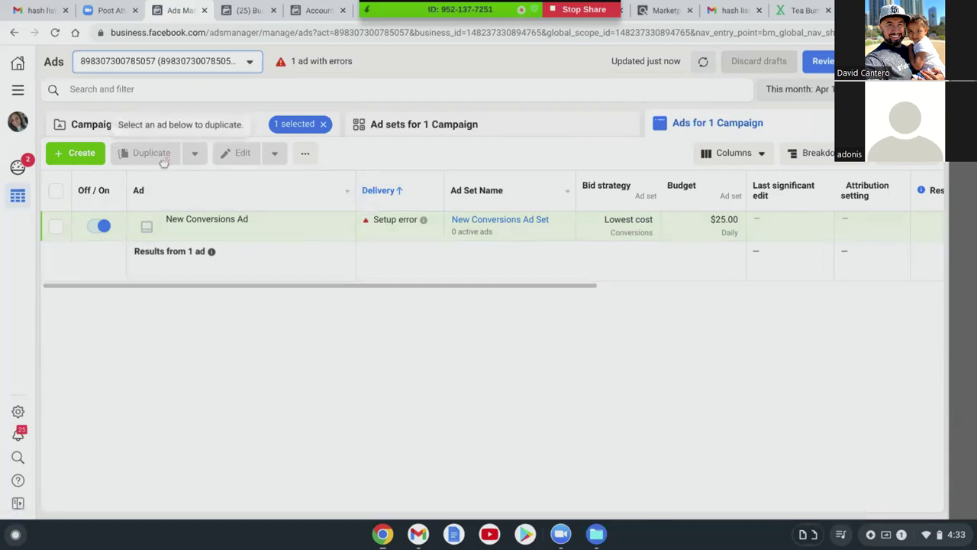
{"action": "left_click", "coordinate": [136, 238]}
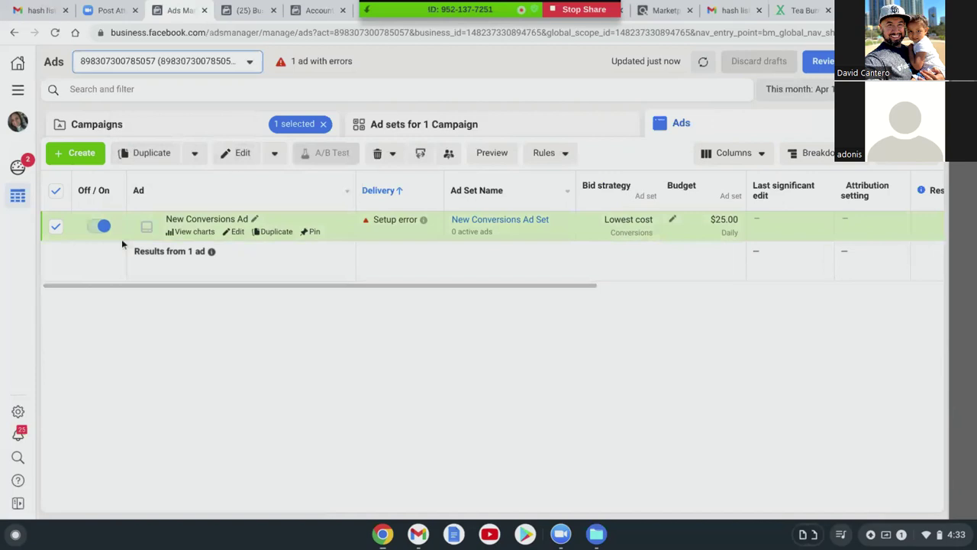
{"action": "left_click", "coordinate": [57, 227]}
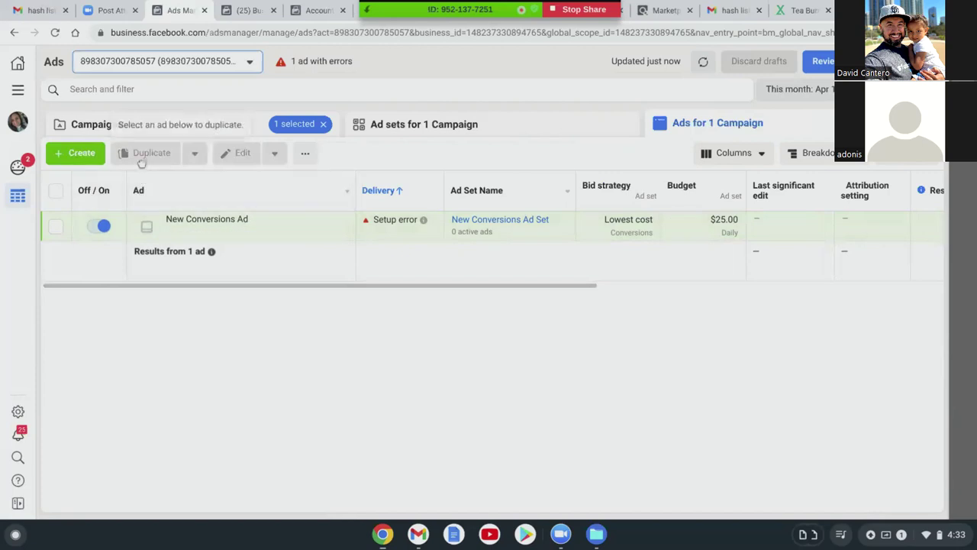
{"action": "left_click", "coordinate": [140, 200]}
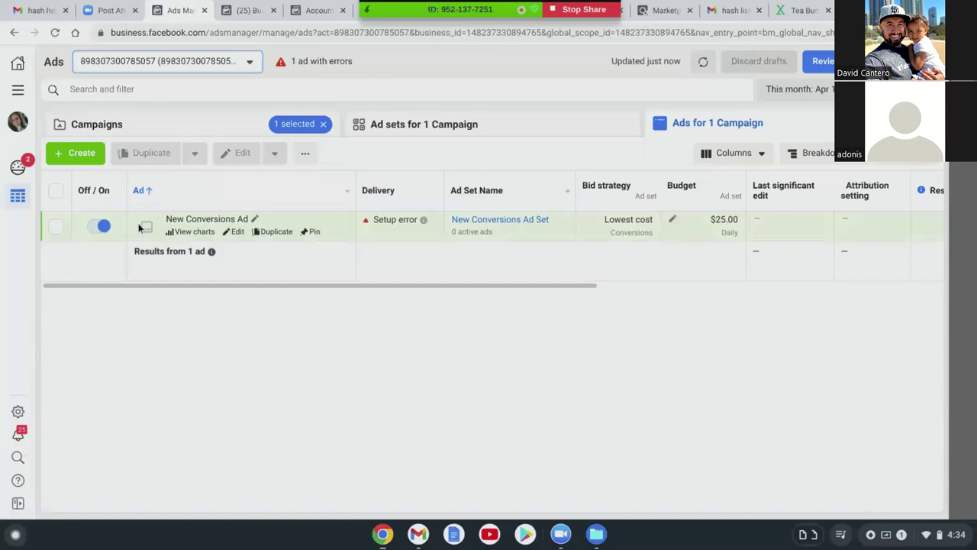
{"action": "left_click", "coordinate": [152, 231]}
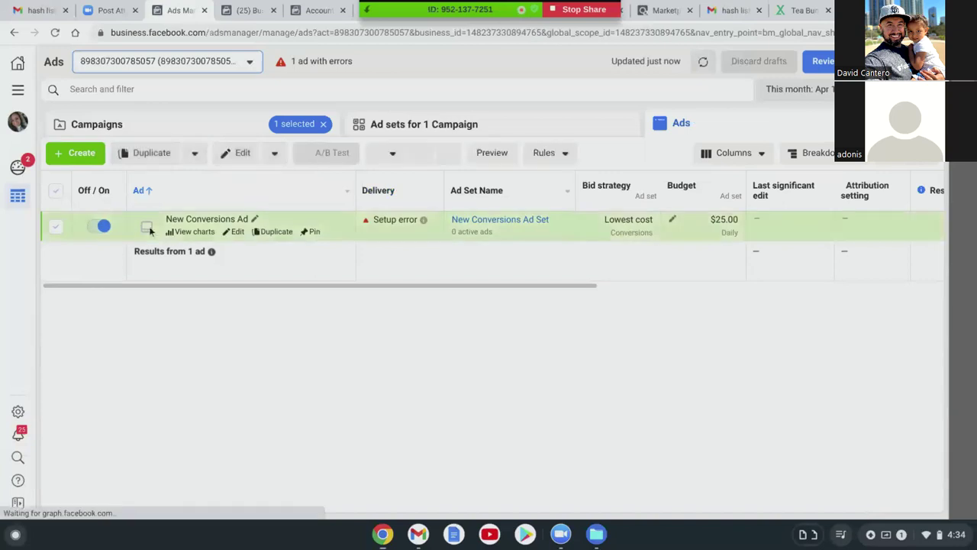
{"action": "left_click", "coordinate": [56, 227]}
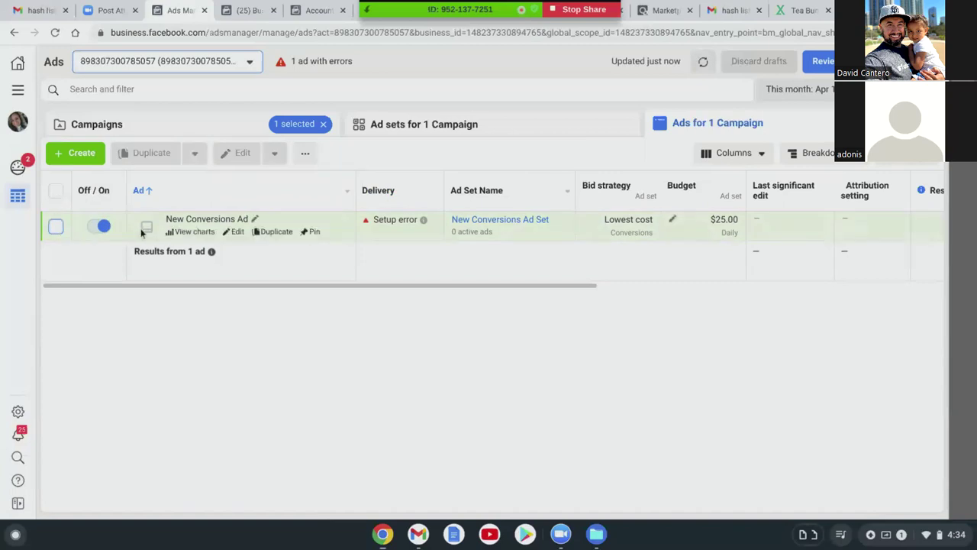
Duplicate New Conversions Ad within its original campaign and review the copy's format and ad creative settings.
{"action": "left_click", "coordinate": [259, 233]}
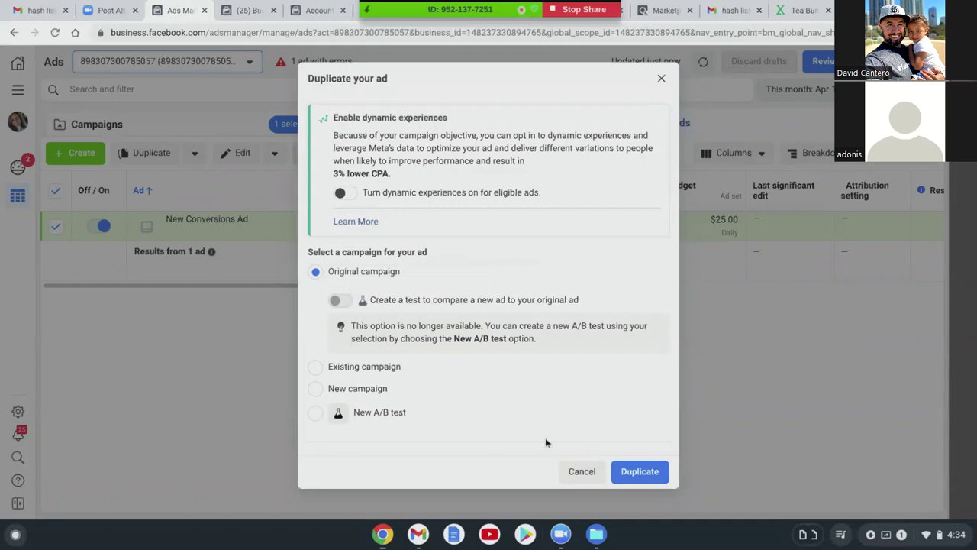
{"action": "left_click", "coordinate": [637, 473]}
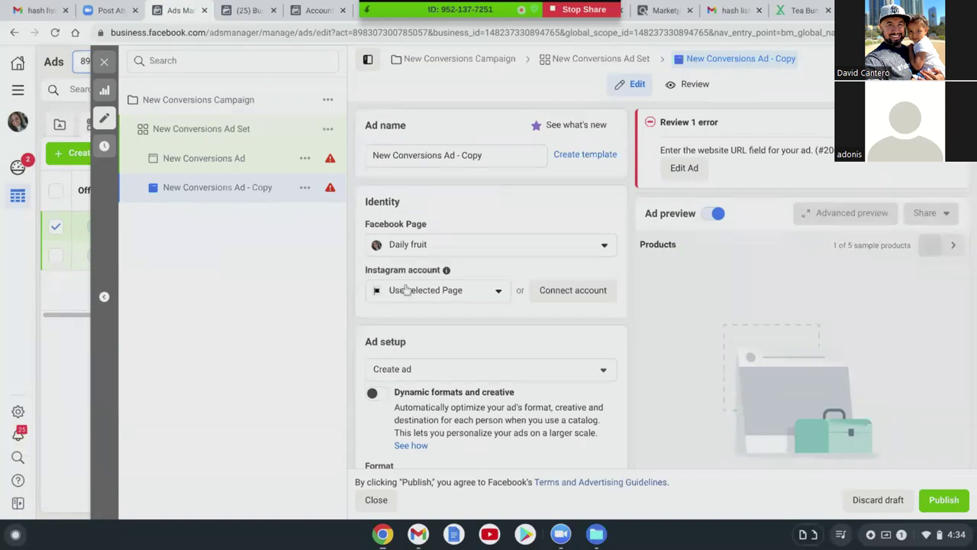
{"action": "scroll", "coordinate": [375, 309], "scroll_direction": "down", "scroll_amount": 4}
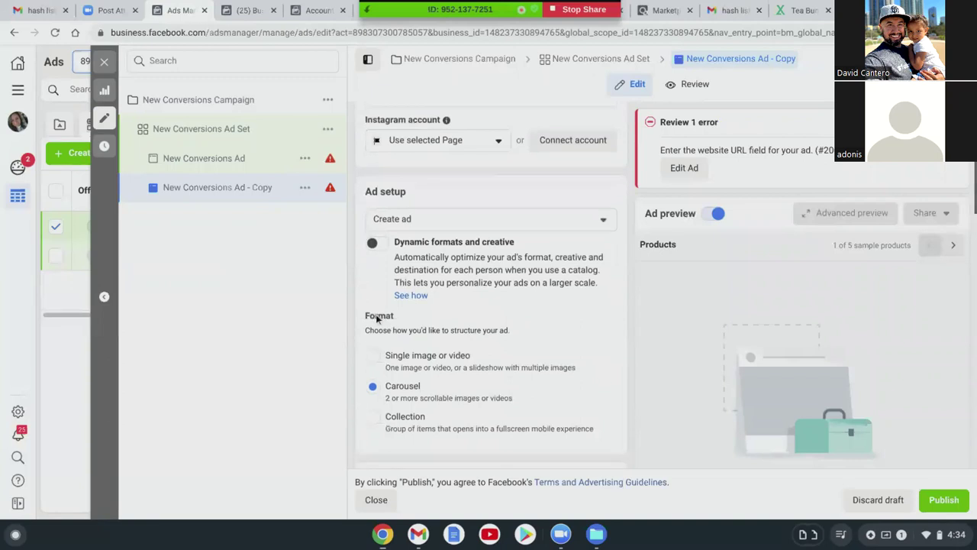
{"action": "scroll", "coordinate": [376, 321], "scroll_direction": "down", "scroll_amount": 3}
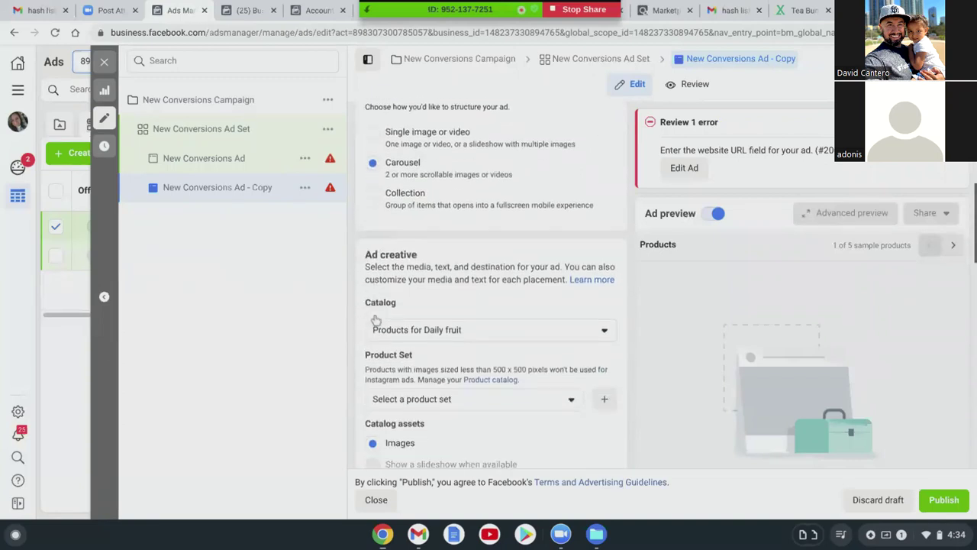
Examine the ad copy's catalog and product set settings, including the options for creating a product set, without creating one.
{"action": "scroll", "coordinate": [375, 321], "scroll_direction": "down", "scroll_amount": 2}
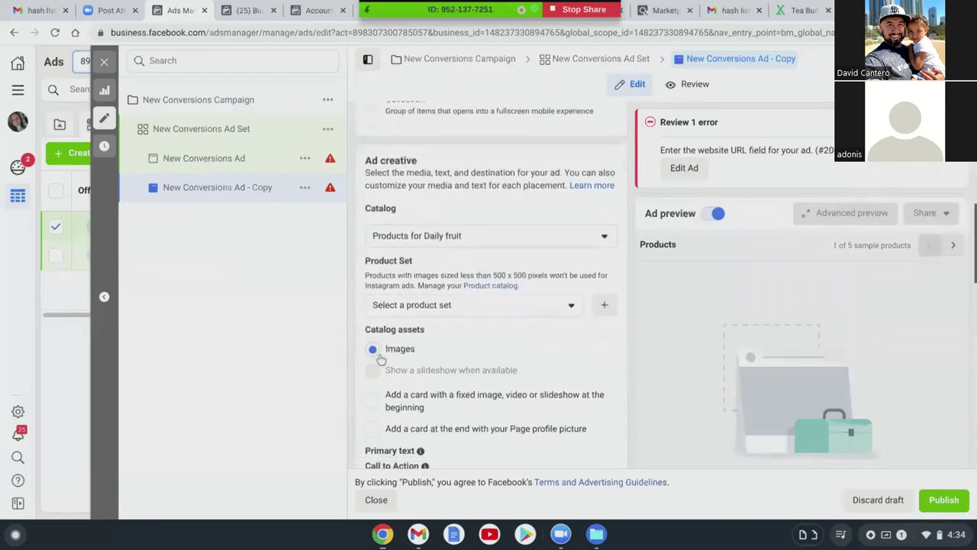
{"action": "scroll", "coordinate": [381, 360], "scroll_direction": "down", "scroll_amount": 1}
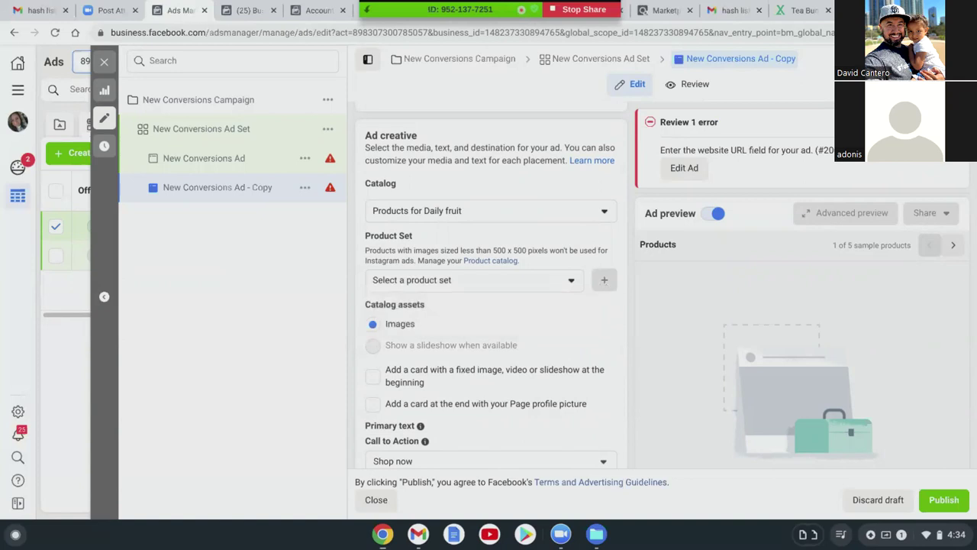
{"action": "left_click", "coordinate": [604, 279]}
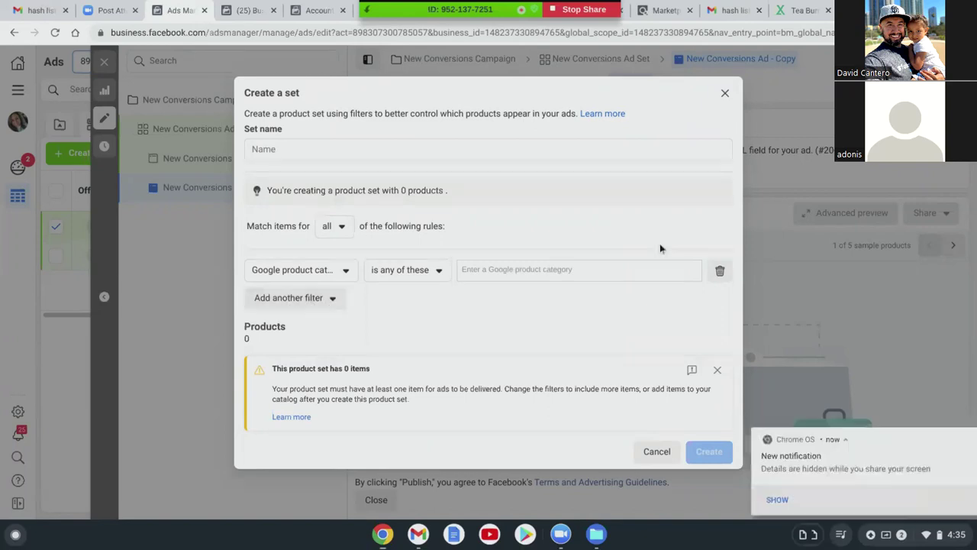
{"action": "left_click", "coordinate": [725, 92]}
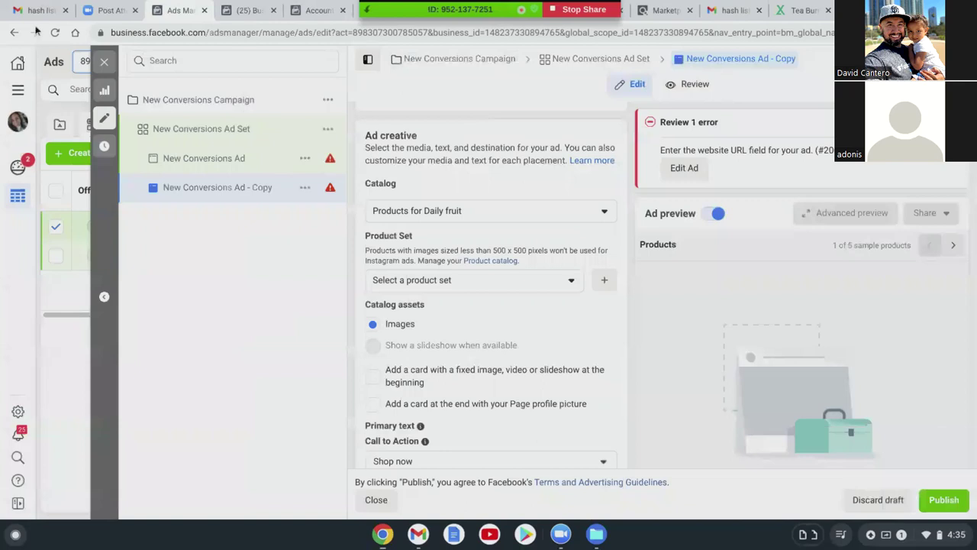
Leave the ad editor with New Conversions Ad - Copy deselected and show the ad sets belonging to New Conversions Campaign.
{"action": "left_click", "coordinate": [105, 64]}
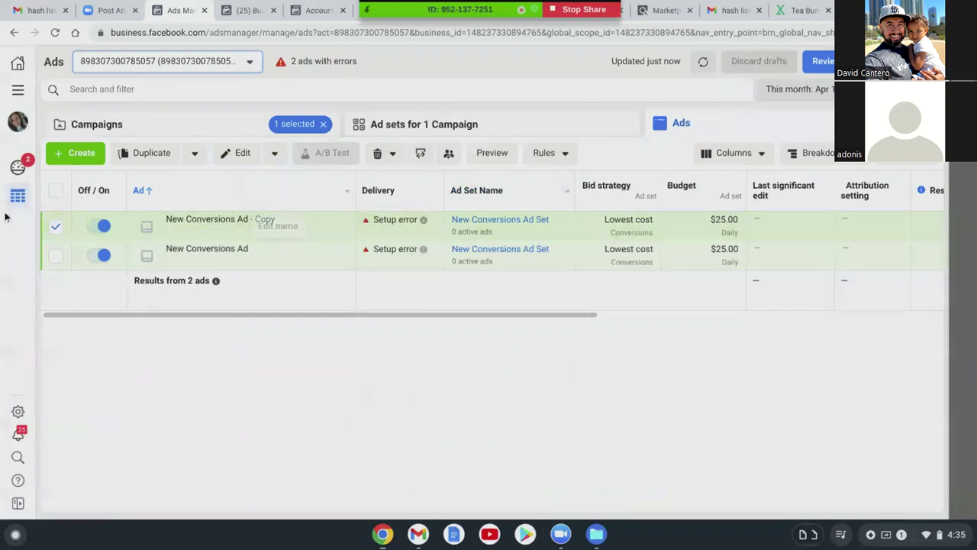
{"action": "left_click", "coordinate": [53, 228]}
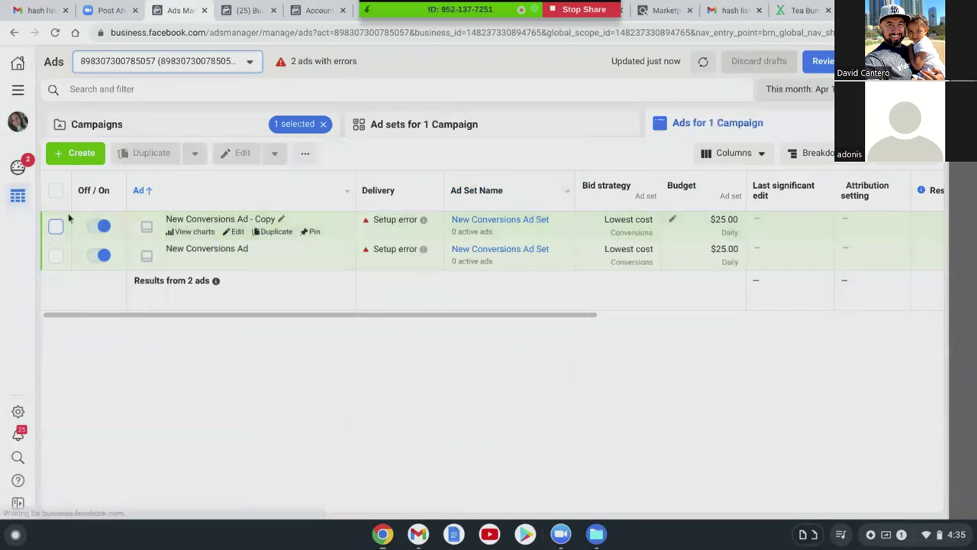
{"action": "left_click", "coordinate": [145, 131]}
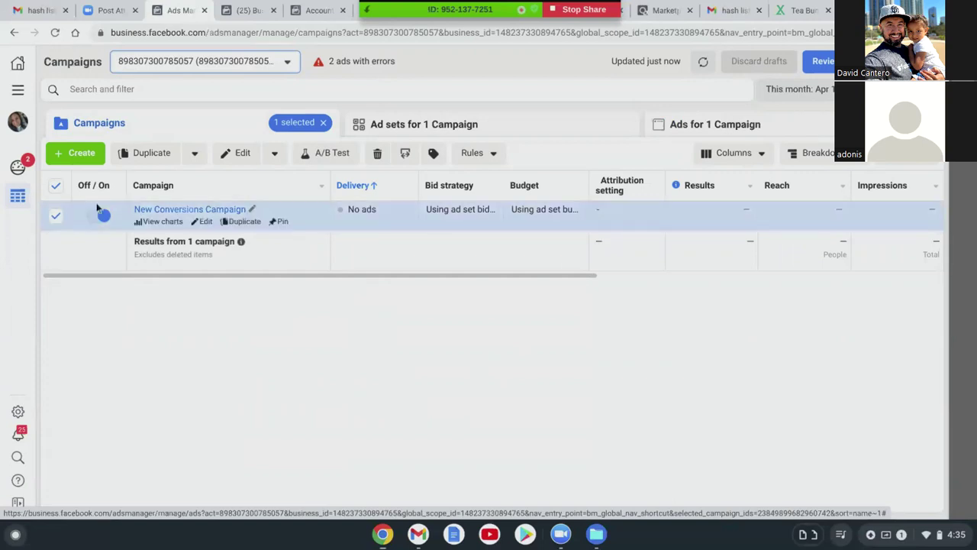
{"action": "mouse_move", "coordinate": [97, 192]}
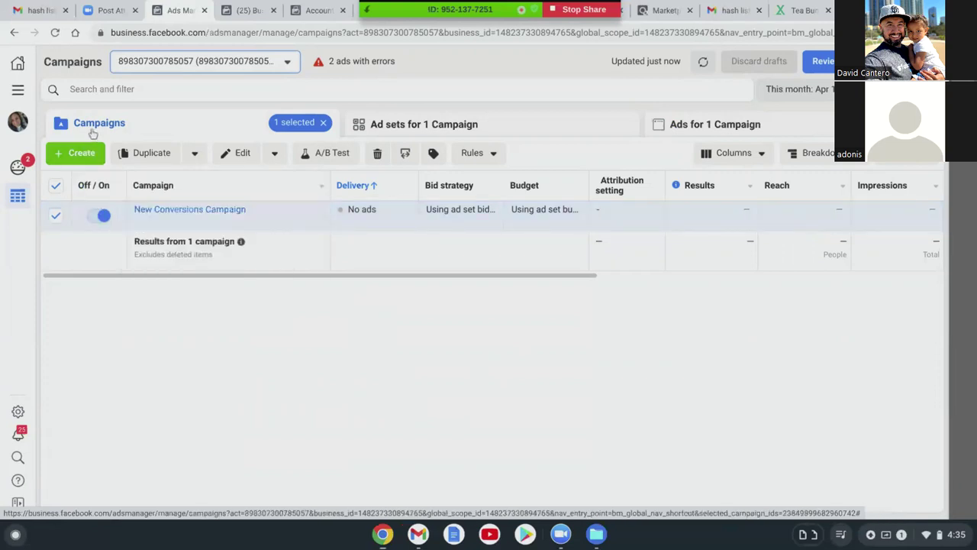
{"action": "left_click", "coordinate": [403, 133]}
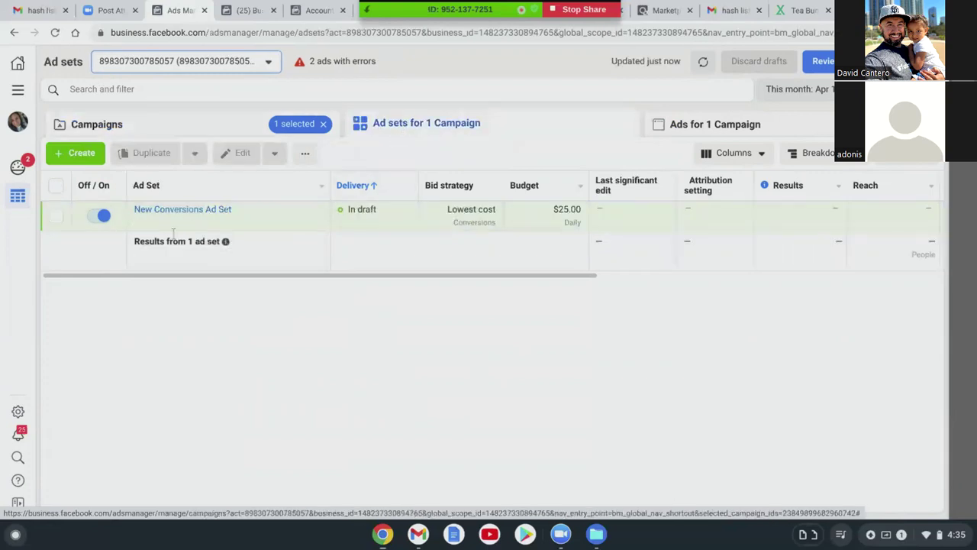
Duplicate New Conversions Ad Set once within its original campaign, keeping existing reactions, comments and shares on the new ads.
{"action": "mouse_move", "coordinate": [141, 227]}
{"action": "mouse_move", "coordinate": [191, 221]}
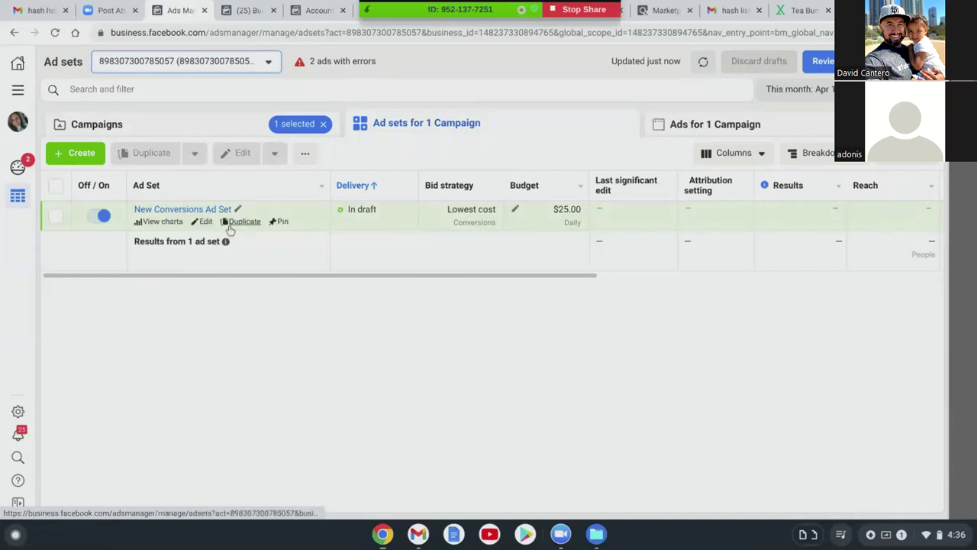
{"action": "left_click", "coordinate": [229, 223]}
{"action": "scroll", "coordinate": [445, 413], "scroll_direction": "down", "scroll_amount": 2}
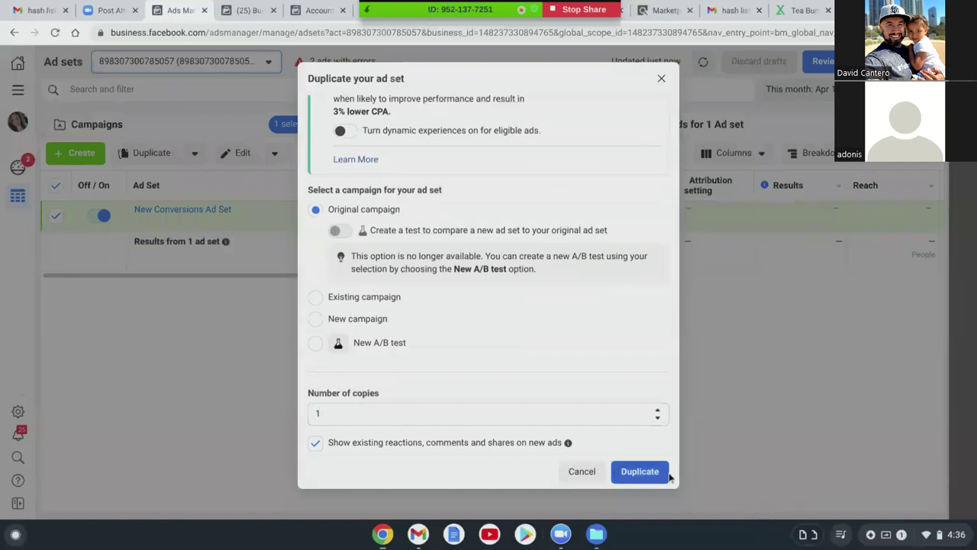
{"action": "left_click", "coordinate": [632, 472]}
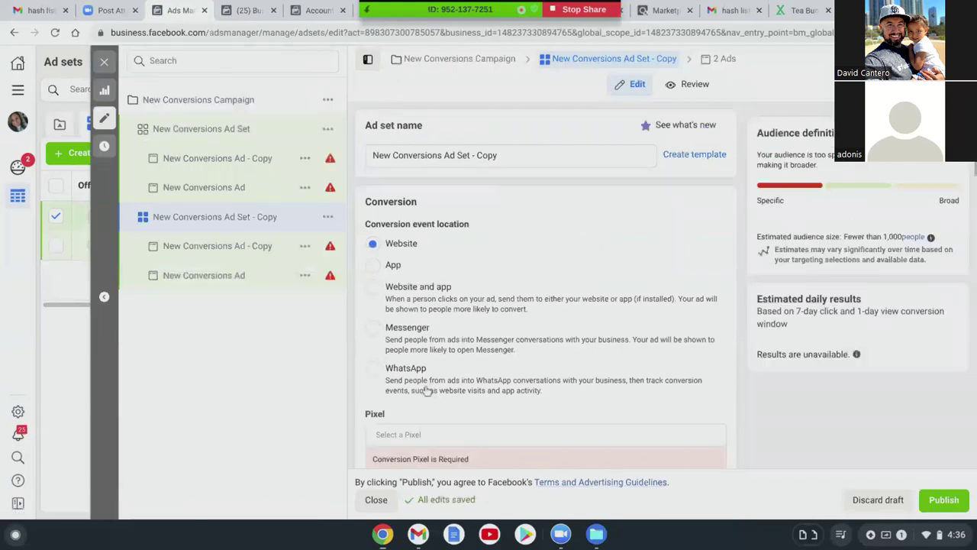
Remove the US 2% to 3% and US 1% Tea Burn lookalikes from the duplicated ad set's custom audiences.
{"action": "scroll", "coordinate": [430, 389], "scroll_direction": "down", "scroll_amount": 2}
{"action": "scroll", "coordinate": [427, 389], "scroll_direction": "down", "scroll_amount": 2}
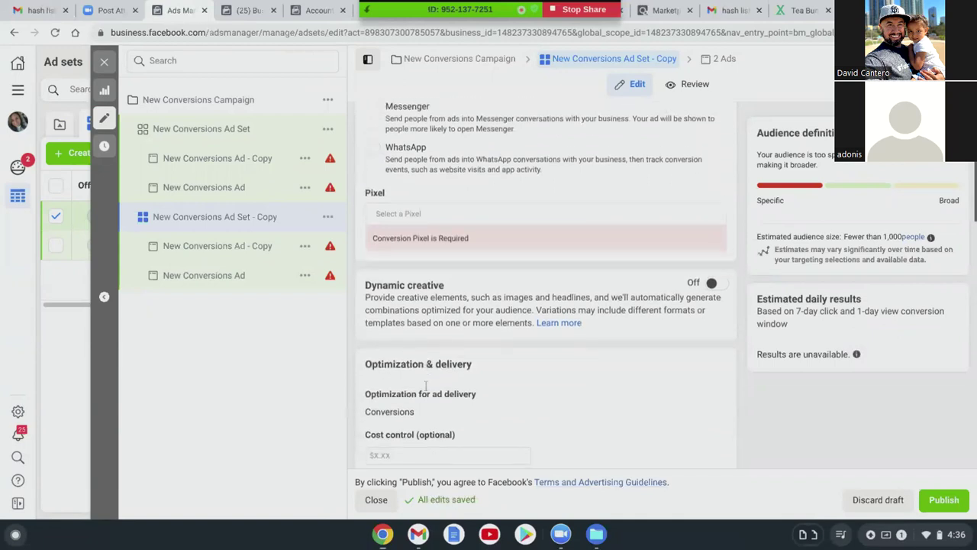
{"action": "scroll", "coordinate": [422, 391], "scroll_direction": "down", "scroll_amount": 1}
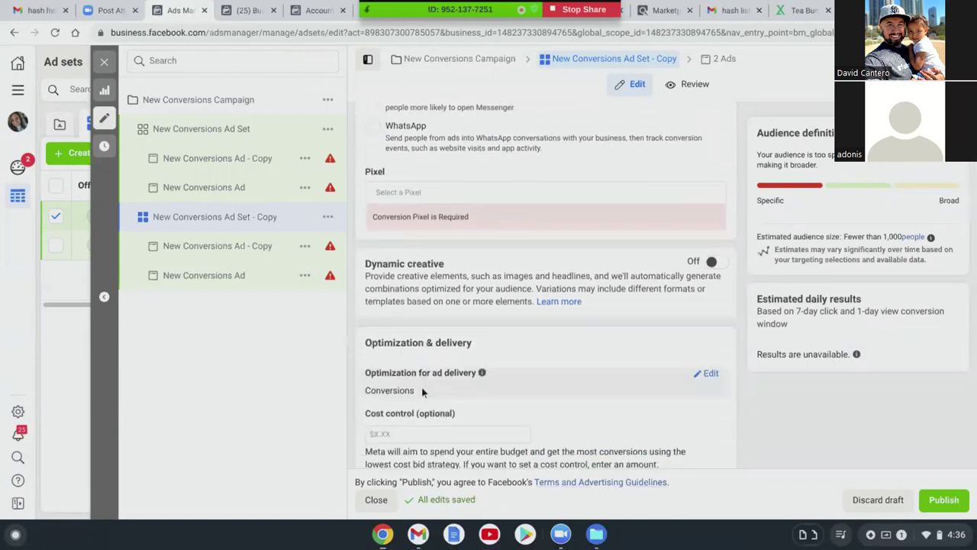
{"action": "scroll", "coordinate": [418, 391], "scroll_direction": "down", "scroll_amount": 3}
{"action": "scroll", "coordinate": [415, 389], "scroll_direction": "down", "scroll_amount": 5}
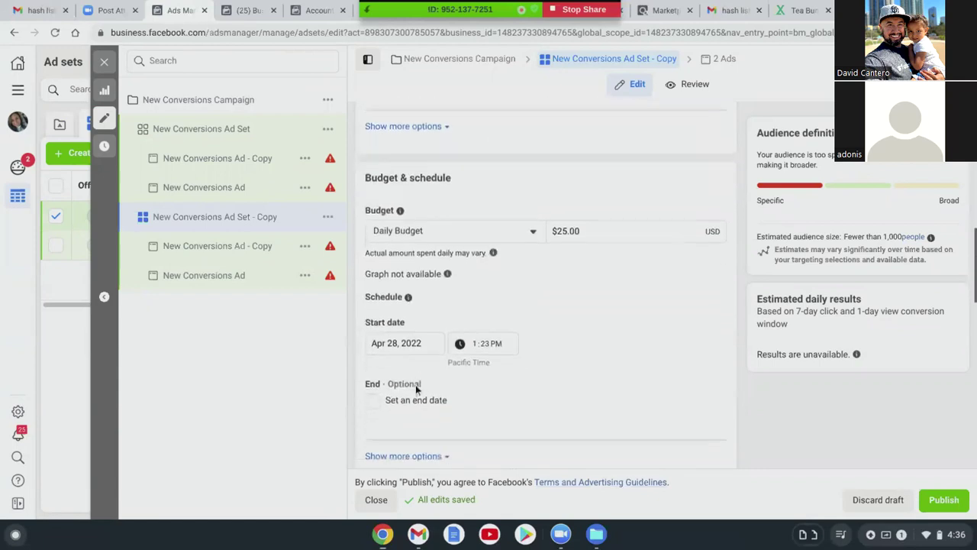
{"action": "scroll", "coordinate": [415, 389], "scroll_direction": "down", "scroll_amount": 1}
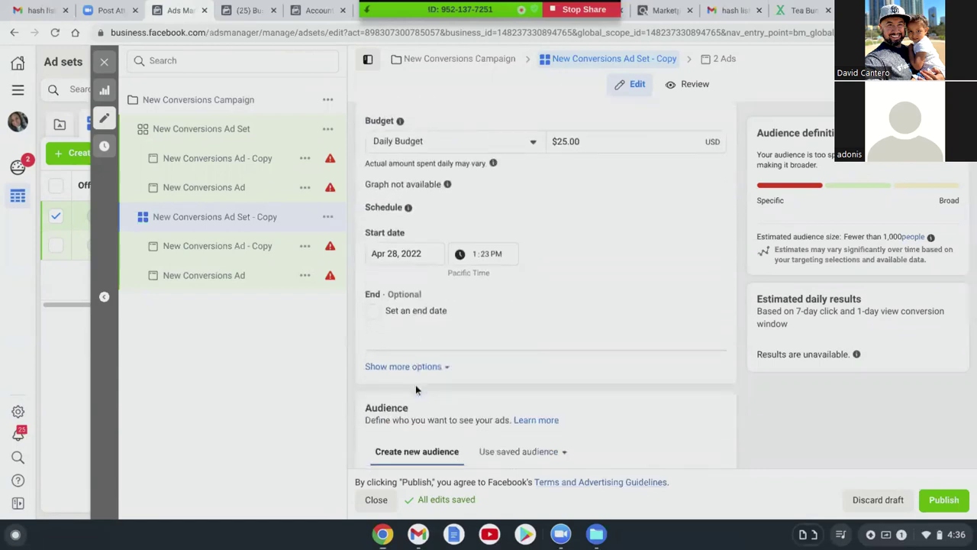
{"action": "scroll", "coordinate": [416, 390], "scroll_direction": "down", "scroll_amount": 4}
{"action": "scroll", "coordinate": [412, 397], "scroll_direction": "down", "scroll_amount": 2}
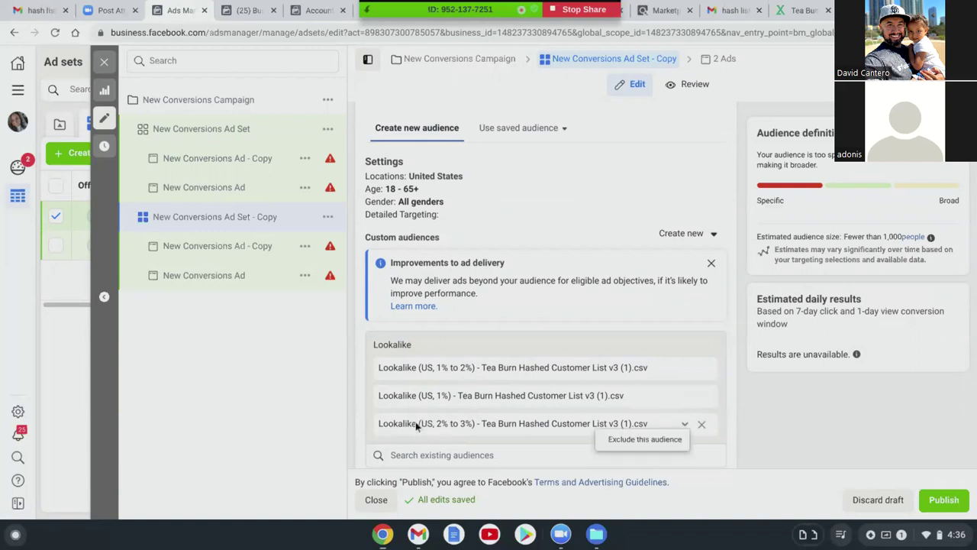
{"action": "left_click", "coordinate": [700, 426]}
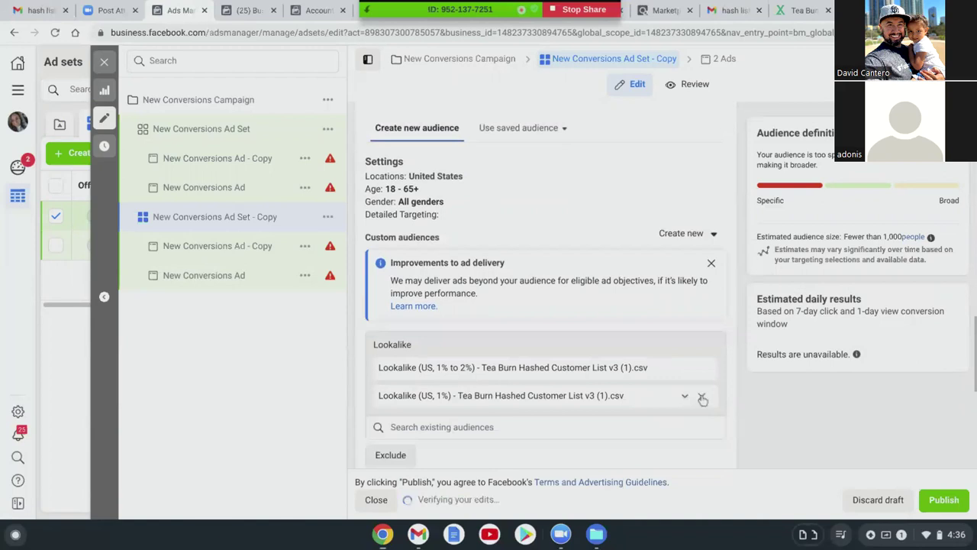
{"action": "left_click", "coordinate": [700, 397]}
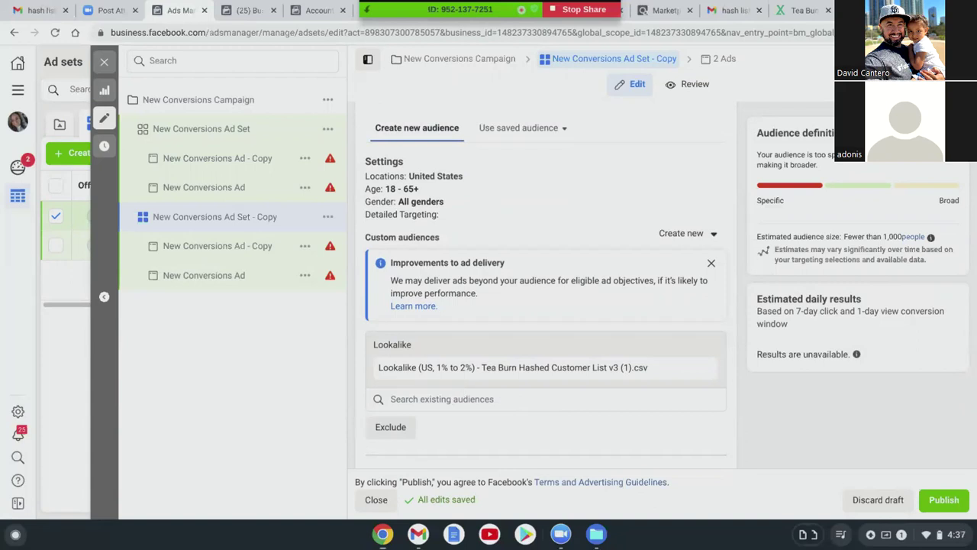
Rename the duplicated ad set as "u.s look a like 1%".
{"action": "scroll", "coordinate": [528, 121], "scroll_direction": "up", "scroll_amount": 15}
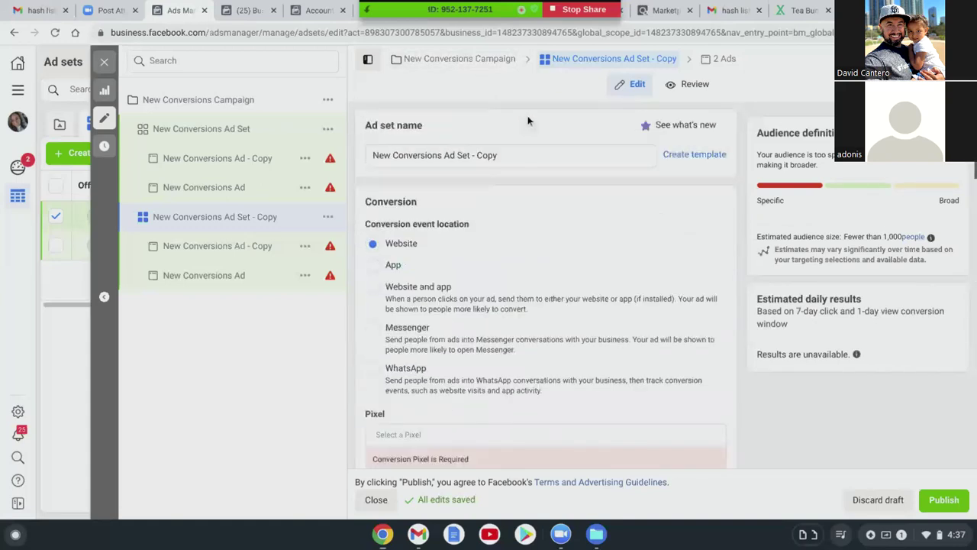
{"action": "left_click", "coordinate": [539, 155]}
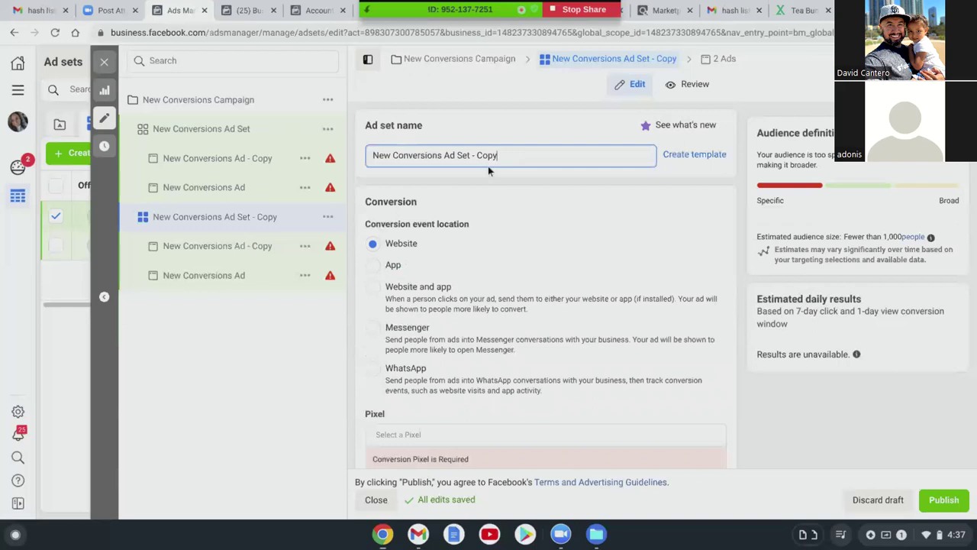
{"action": "key", "text": "BackSpace"}
{"action": "key", "text": "BackSpace"}
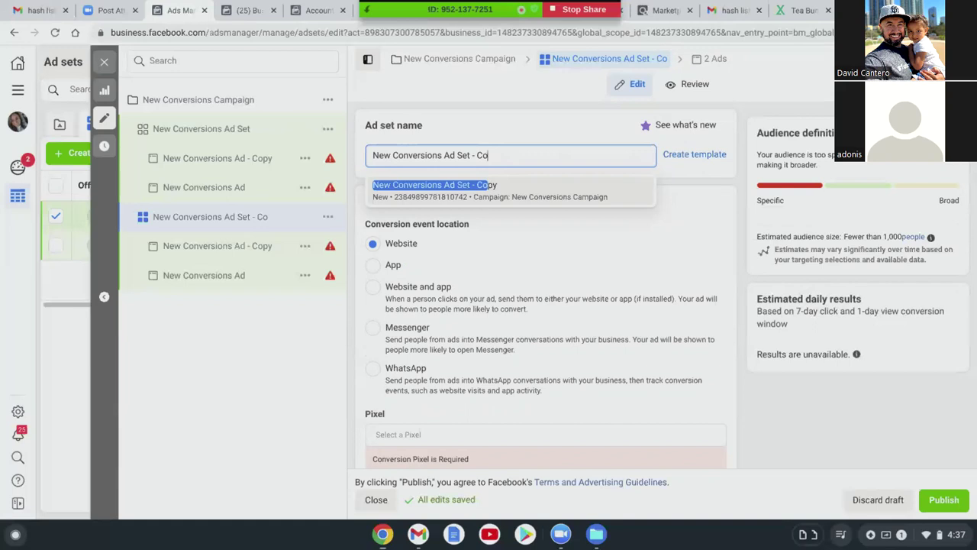
{"action": "key", "text": "BackSpace"}
{"action": "key", "text": "BackSpace"}
{"action": "key", "text": "BackSpace"}
{"action": "key", "text": "BackSpace"}
{"action": "key", "text": "BackSpace"}
{"action": "key", "text": "BackSpace"}
{"action": "key", "text": "BackSpace"}
{"action": "key", "text": "BackSpace"}
{"action": "key", "text": "BackSpace"}
{"action": "key", "text": "BackSpace"}
{"action": "key", "text": "BackSpace"}
{"action": "key", "text": "BackSpace"}
{"action": "key", "text": "BackSpace"}
{"action": "key", "text": "BackSpace"}
{"action": "key", "text": "BackSpace"}
{"action": "key", "text": "BackSpace"}
{"action": "key", "text": "BackSpace"}
{"action": "key", "text": "BackSpace"}
{"action": "key", "text": "BackSpace"}
{"action": "key", "text": "BackSpace"}
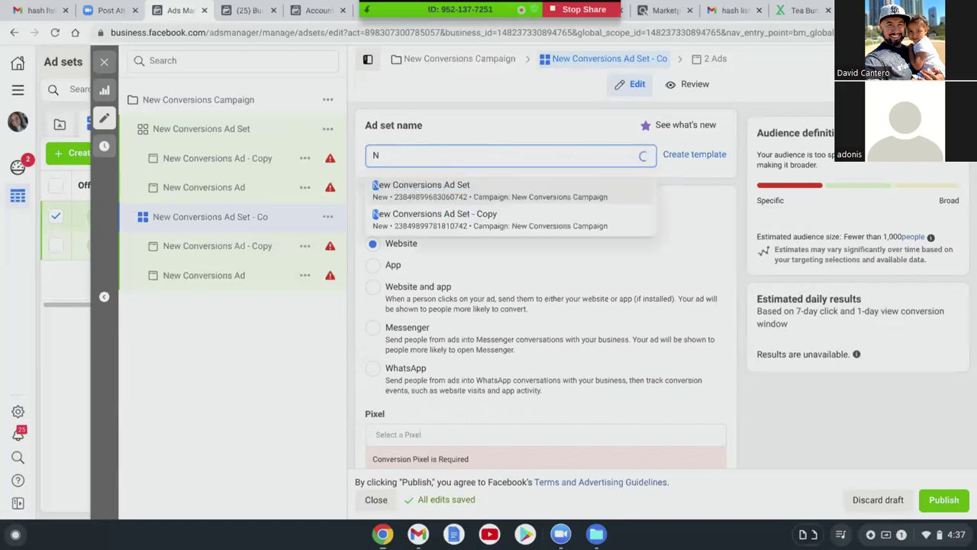
{"action": "key", "text": "BackSpace"}
{"action": "type", "text": "us"}
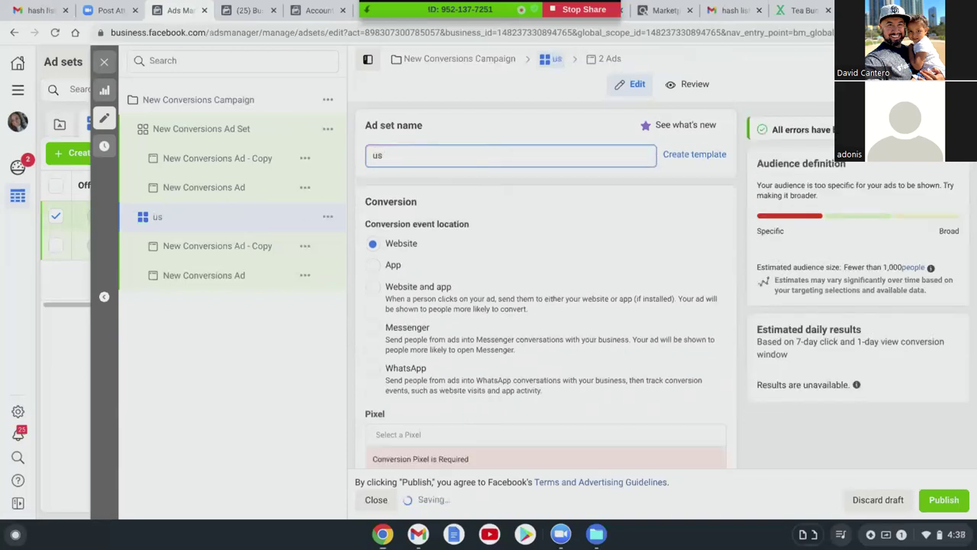
{"action": "key", "text": "BackSpace"}
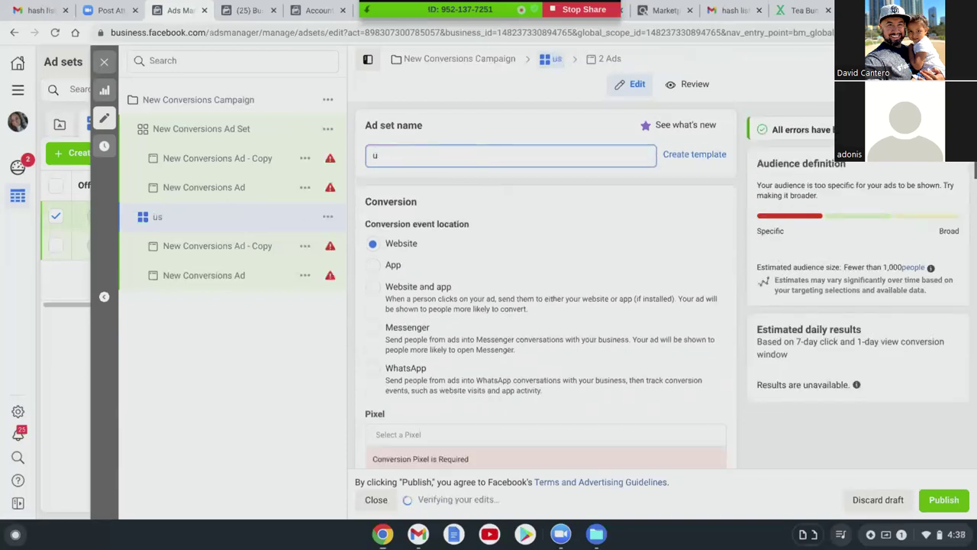
{"action": "type", "text": ".s"}
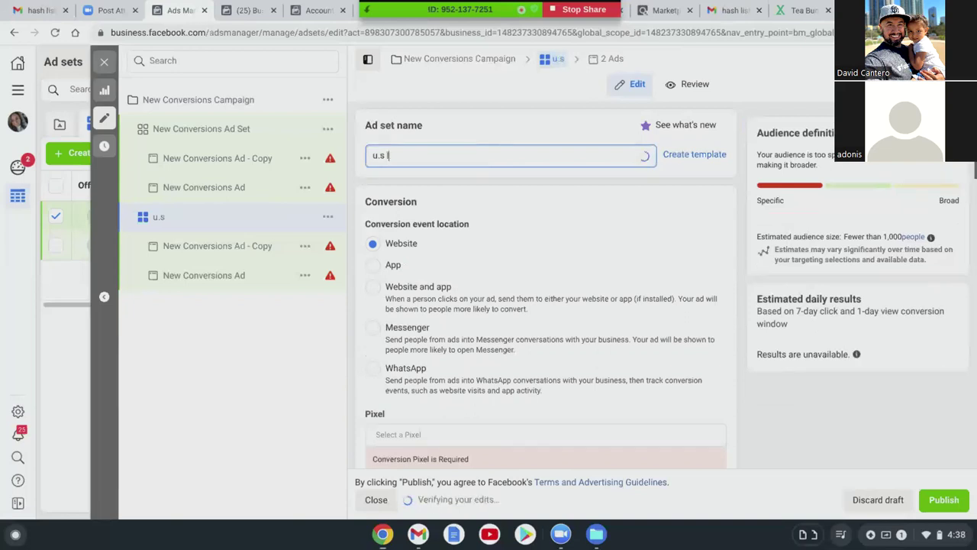
{"action": "type", "text": " loo"}
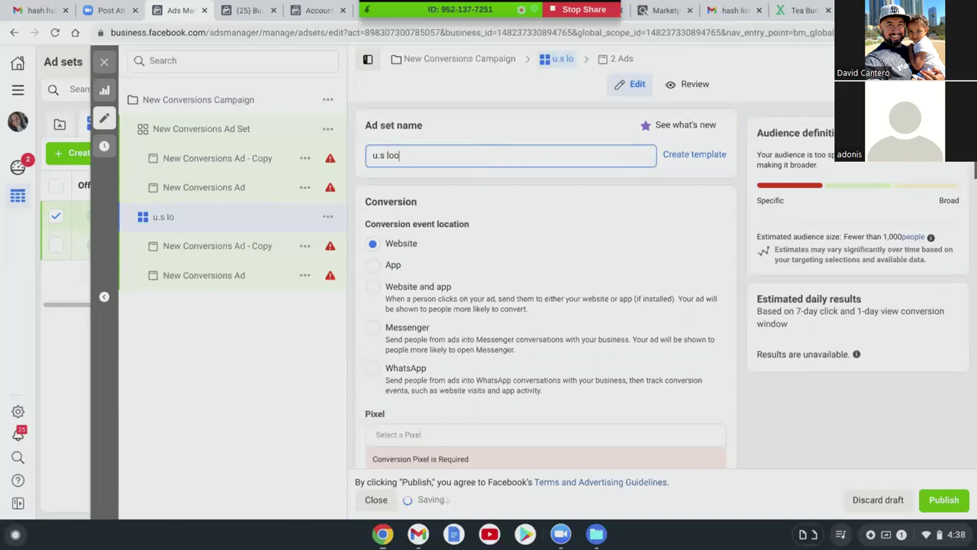
{"action": "key", "text": "BackSpace"}
{"action": "key", "text": "BackSpace"}
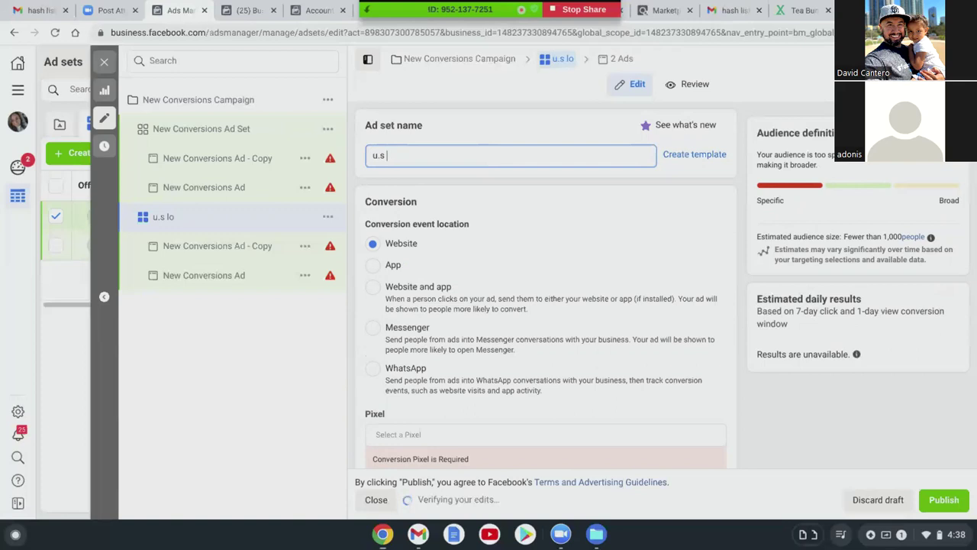
{"action": "type", "text": "look a like "}
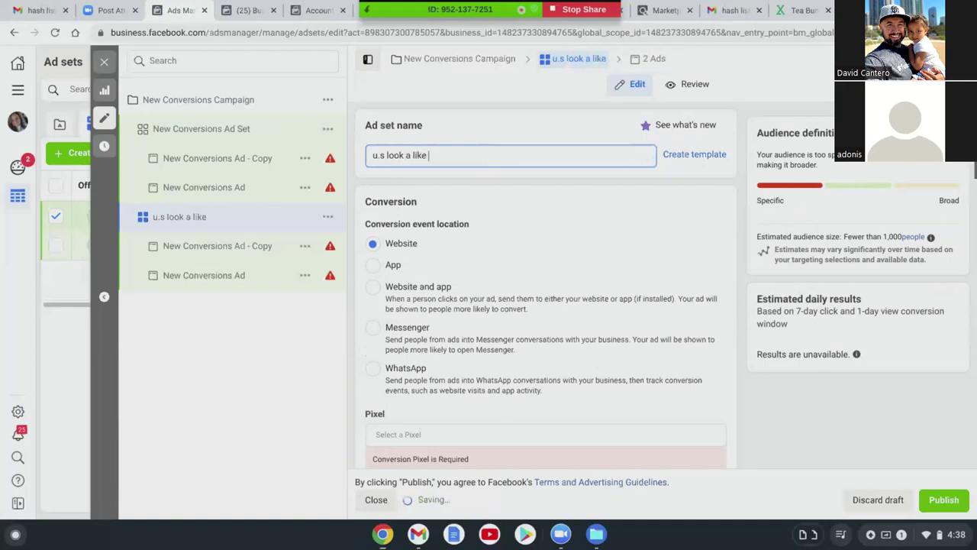
{"action": "type", "text": "1"}
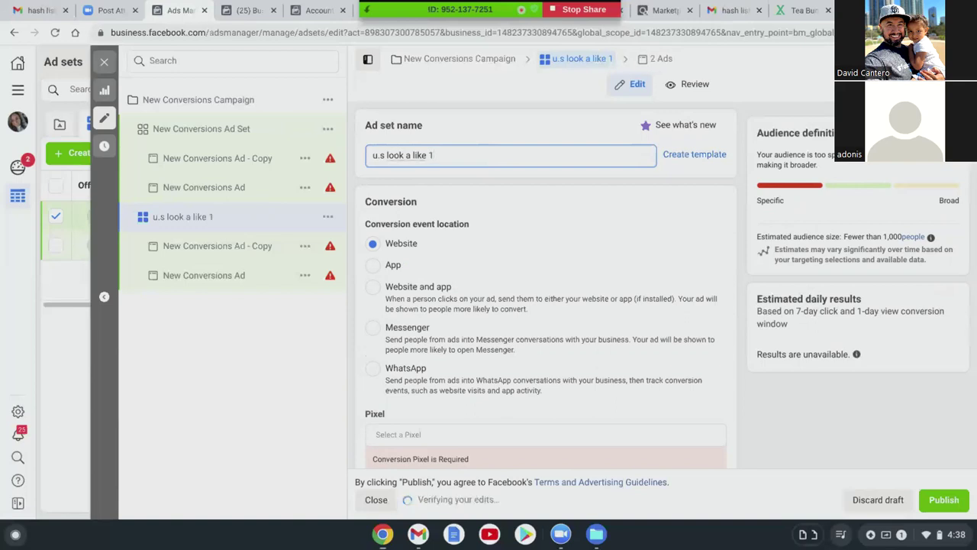
{"action": "type", "text": "%"}
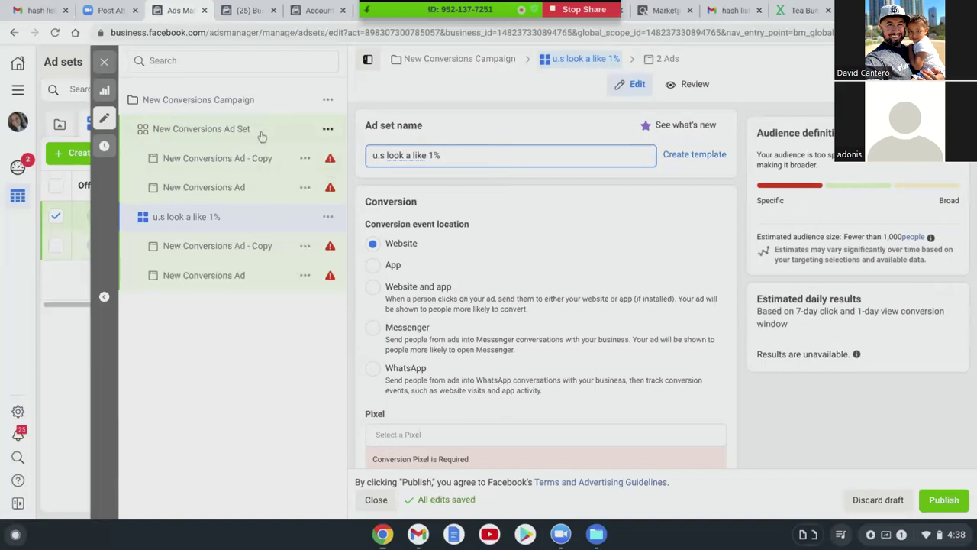
Rename the original New Conversions Ad Set as "us look a like all 3".
{"action": "left_click", "coordinate": [260, 136]}
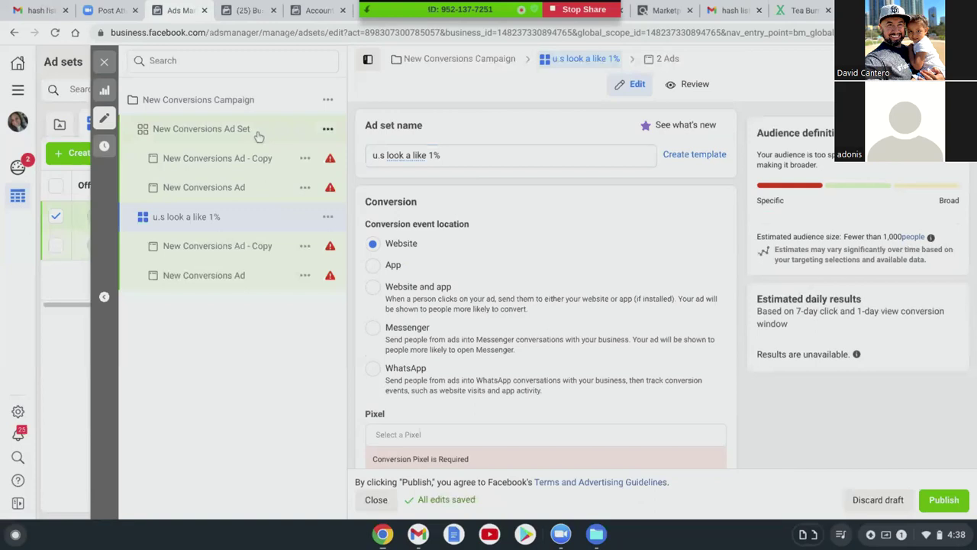
{"action": "left_click", "coordinate": [477, 153]}
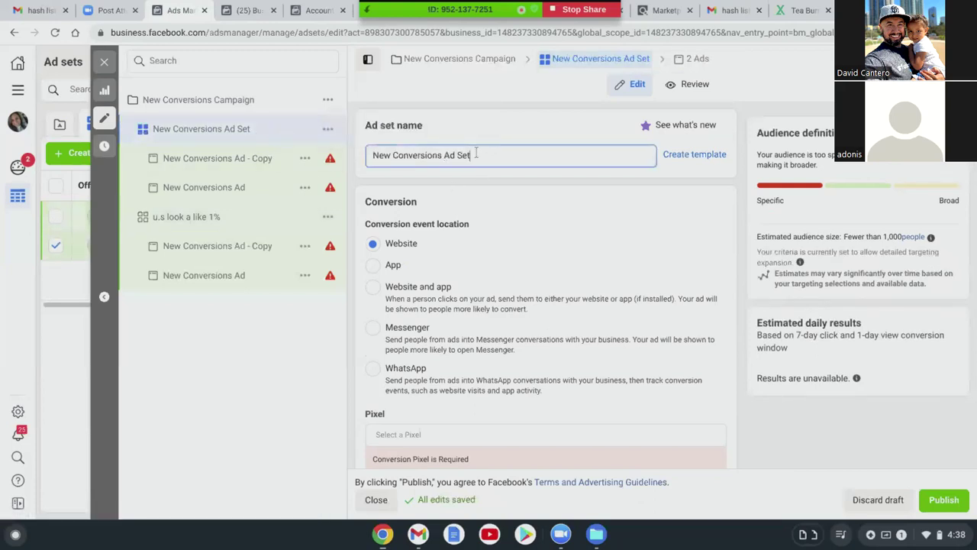
{"action": "key", "text": "BackSpace"}
{"action": "key", "text": "BackSpace"}
{"action": "key", "text": "BackSpace"}
{"action": "key", "text": "BackSpace"}
{"action": "key", "text": "BackSpace"}
{"action": "key", "text": "BackSpace"}
{"action": "key", "text": "BackSpace"}
{"action": "key", "text": "BackSpace"}
{"action": "key", "text": "BackSpace"}
{"action": "key", "text": "BackSpace"}
{"action": "key", "text": "BackSpace"}
{"action": "key", "text": "BackSpace"}
{"action": "key", "text": "BackSpace"}
{"action": "key", "text": "BackSpace"}
{"action": "key", "text": "BackSpace"}
{"action": "key", "text": "BackSpace"}
{"action": "key", "text": "BackSpace"}
{"action": "key", "text": "BackSpace"}
{"action": "key", "text": "BackSpace"}
{"action": "key", "text": "BackSpace"}
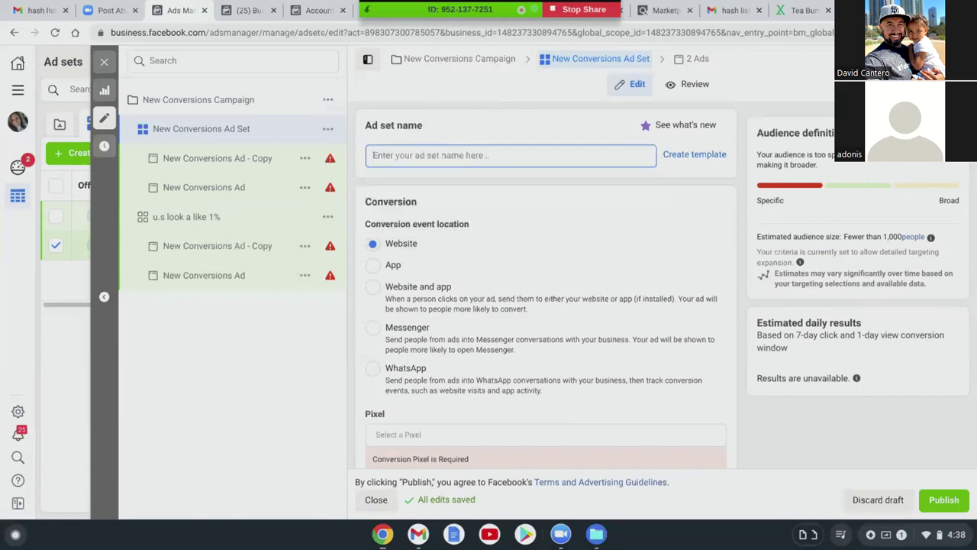
{"action": "type", "text": "us"}
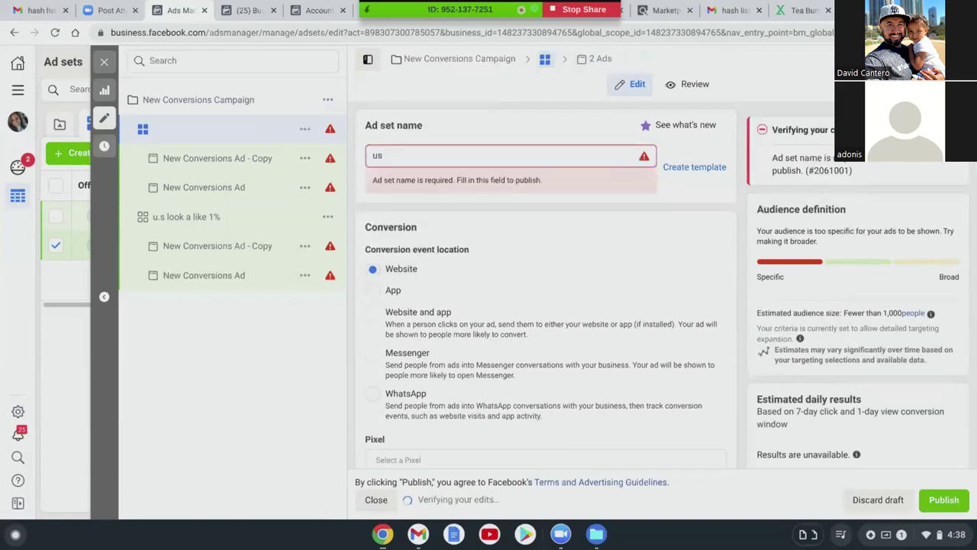
{"action": "type", "text": " look "}
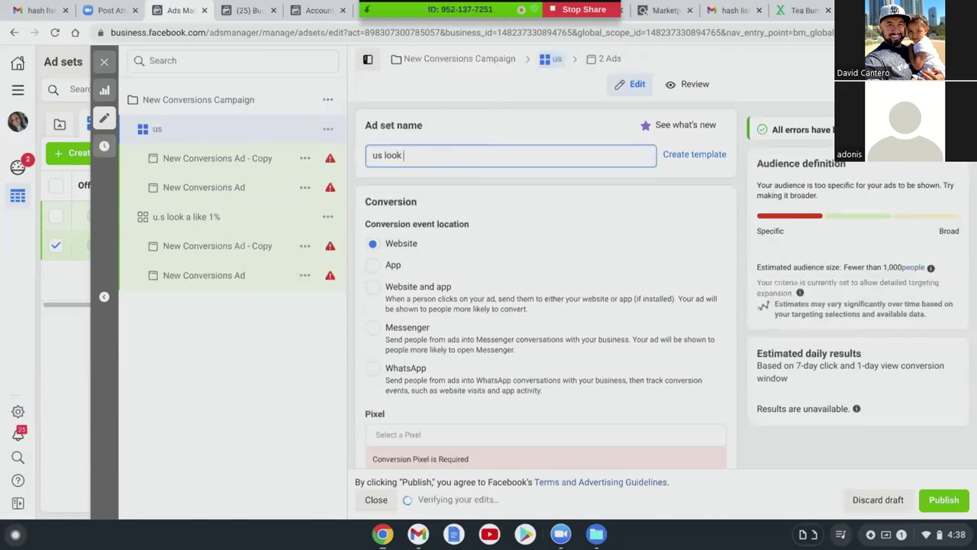
{"action": "type", "text": "a like"}
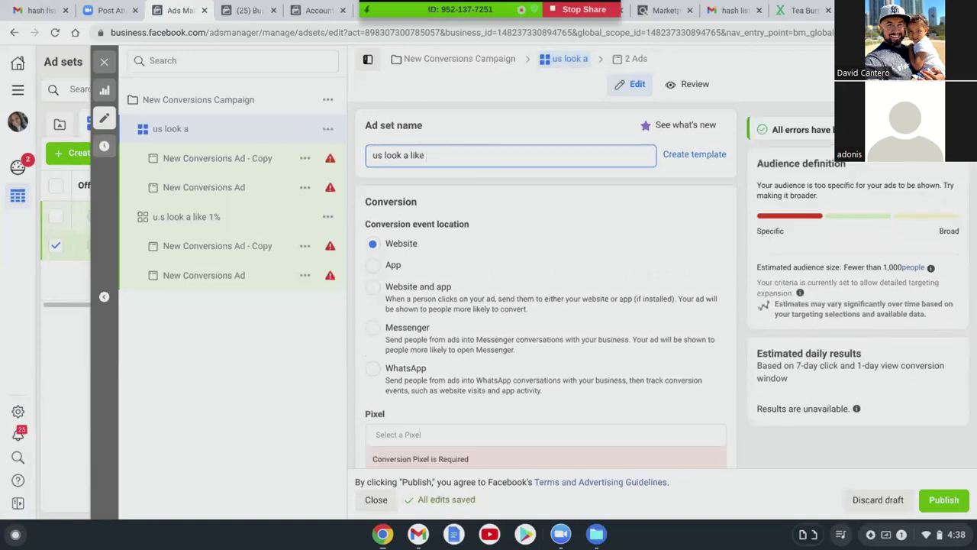
{"action": "type", "text": " all"}
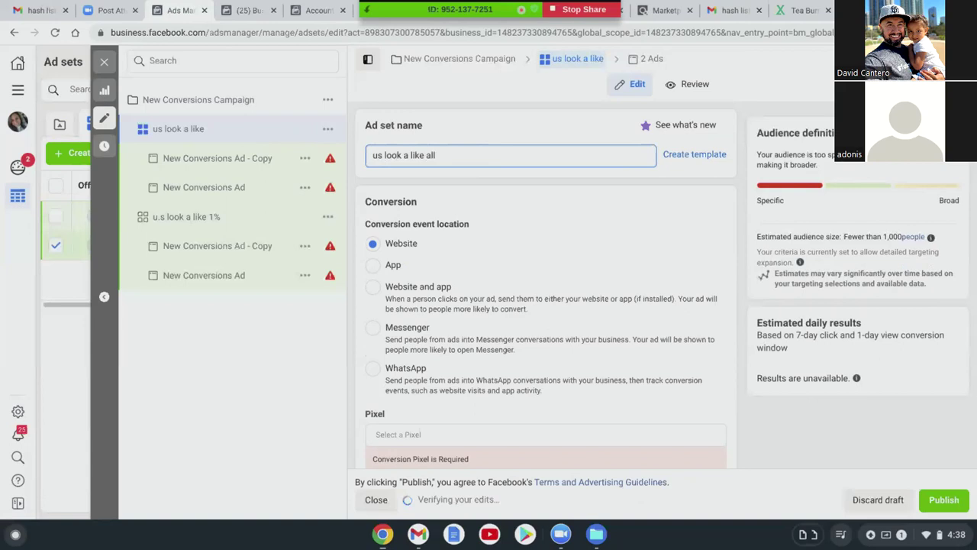
{"action": "type", "text": " 3"}
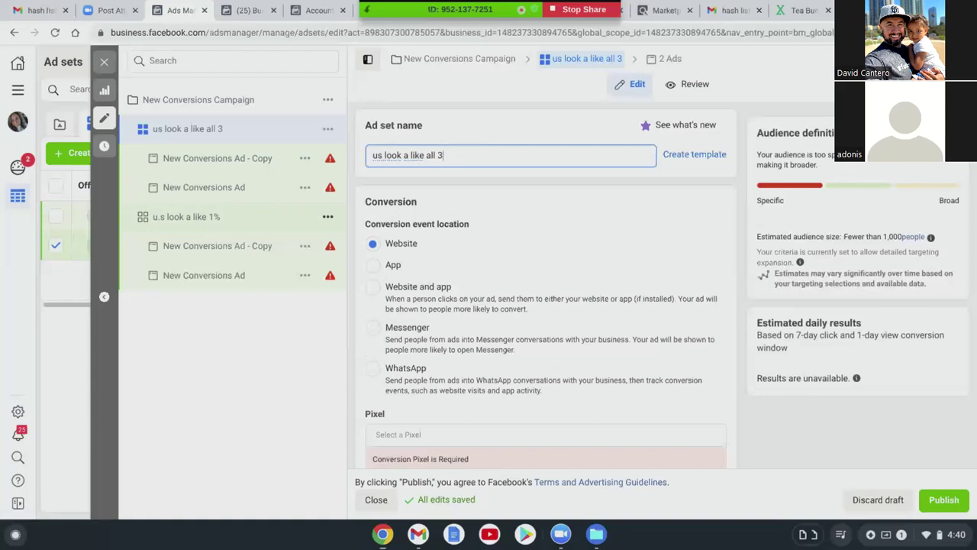
Leave the ad set editor and turn off the "us look a like all 3" ad set.
{"action": "left_click", "coordinate": [104, 61]}
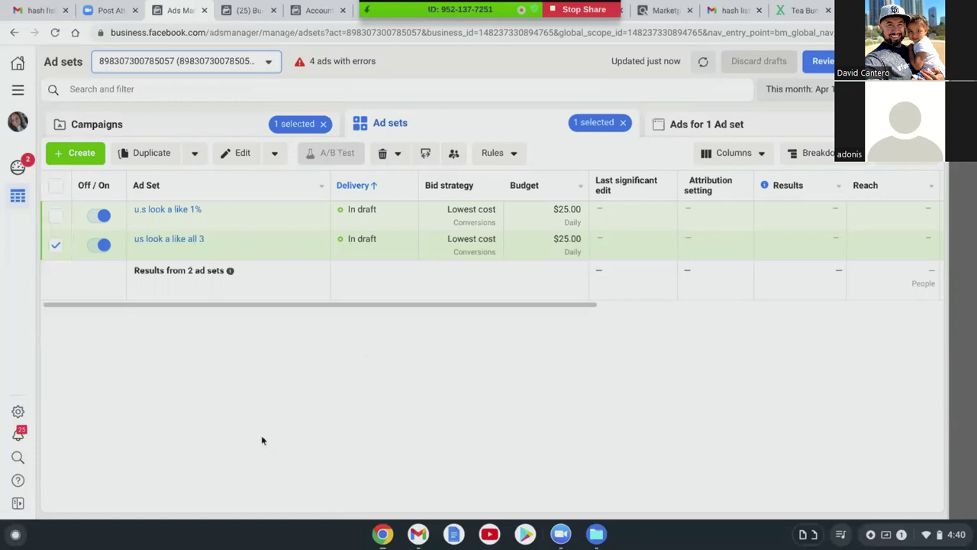
{"action": "left_click", "coordinate": [55, 249]}
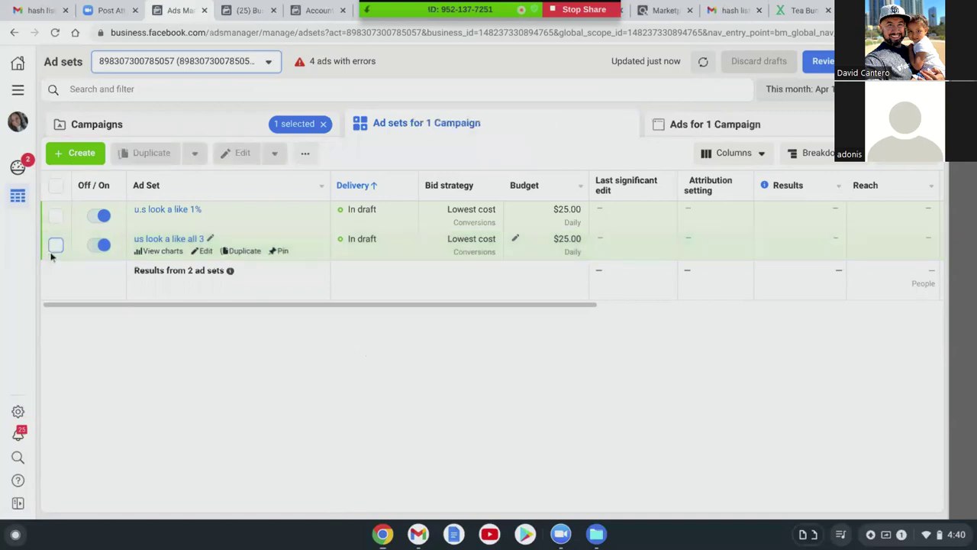
{"action": "left_click", "coordinate": [56, 246]}
{"action": "left_click", "coordinate": [99, 245]}
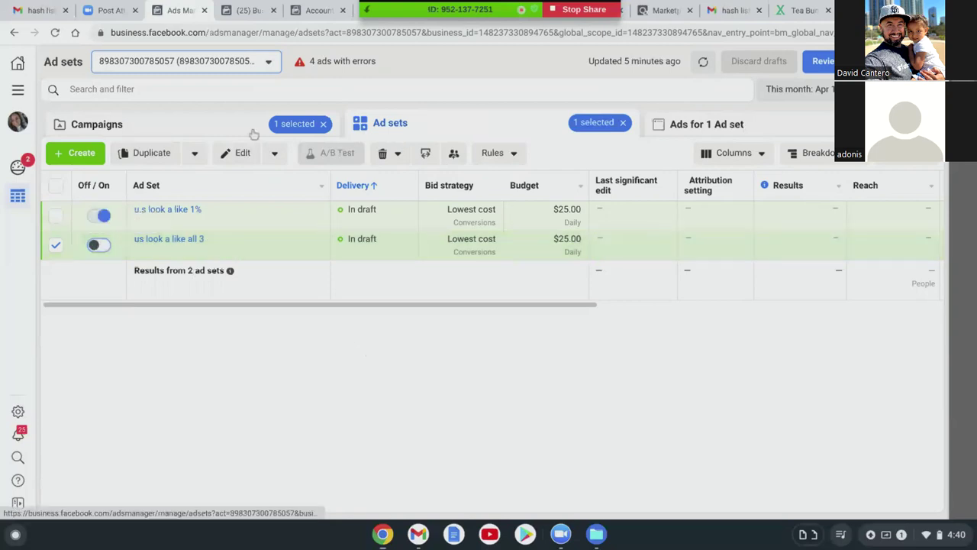
Show the ads and turn off all four New Conversions ads across both lookalike ad sets.
{"action": "left_click", "coordinate": [754, 122]}
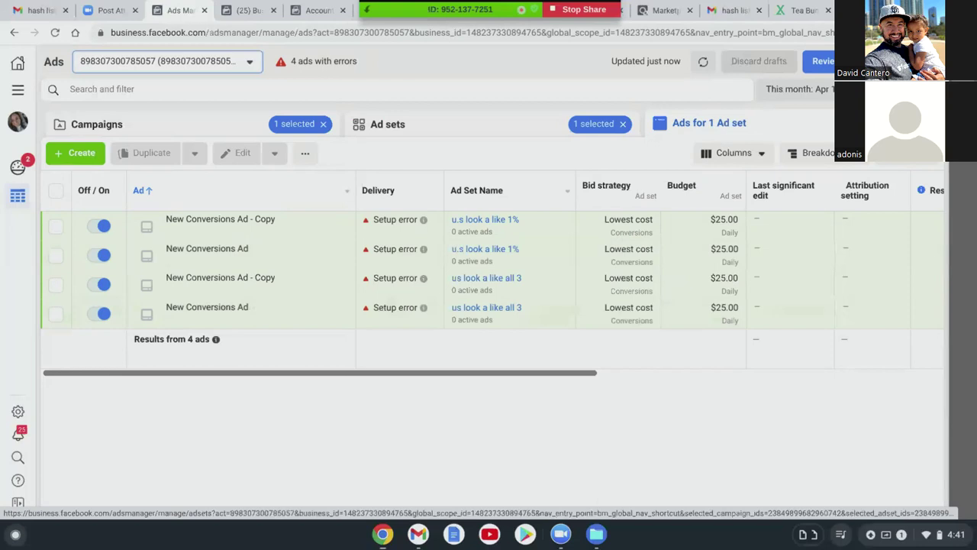
{"action": "left_click_drag", "start_coordinate": [207, 373], "coordinate": [0, 336]}
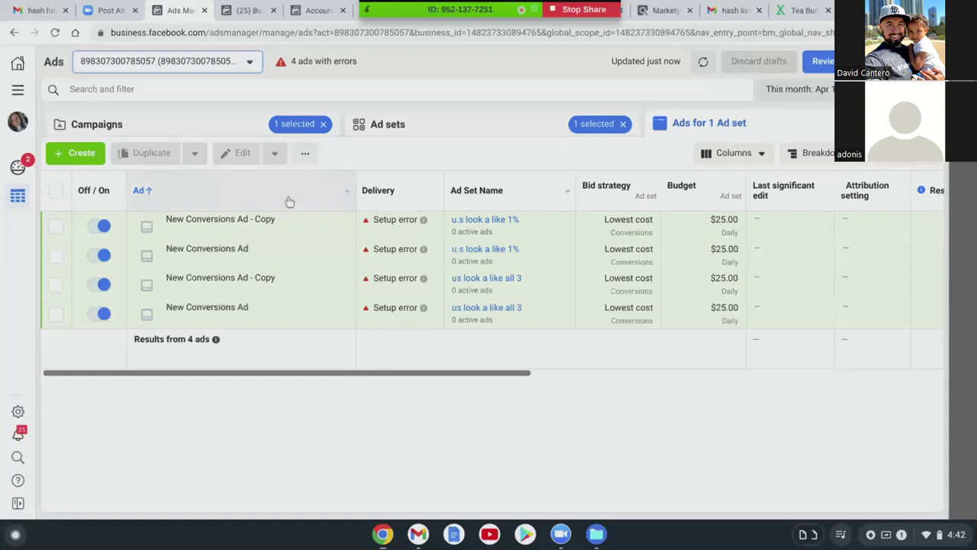
{"action": "mouse_move", "coordinate": [386, 255]}
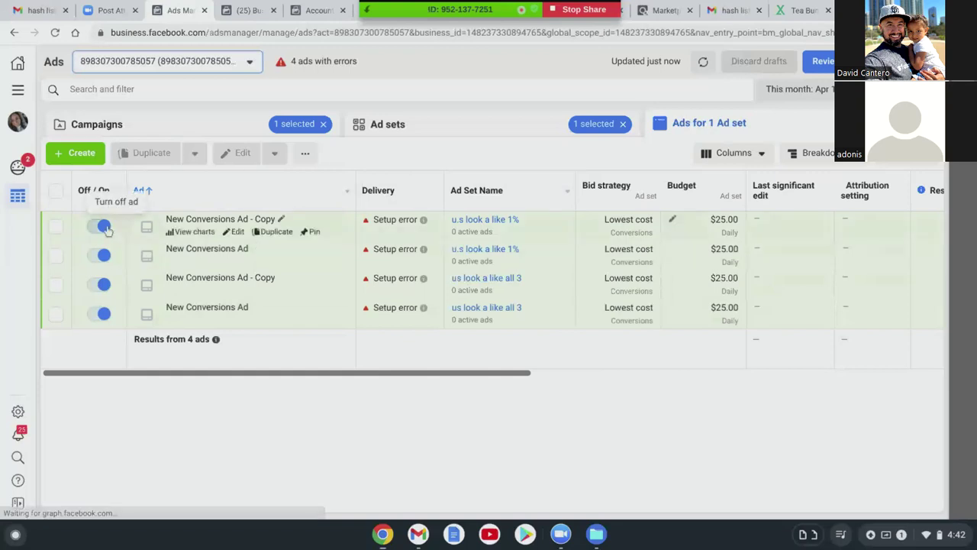
{"action": "left_click", "coordinate": [101, 255]}
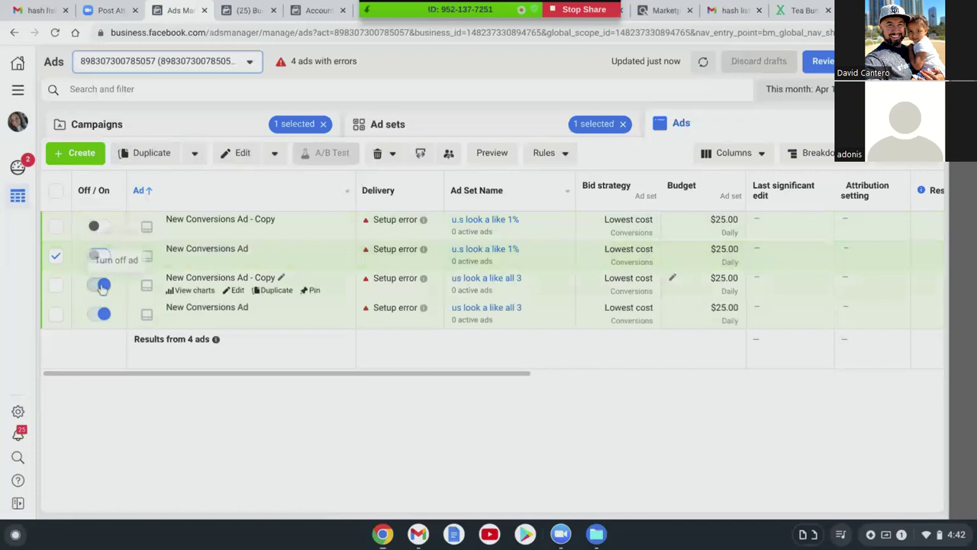
{"action": "left_click", "coordinate": [101, 283]}
{"action": "left_click", "coordinate": [104, 314]}
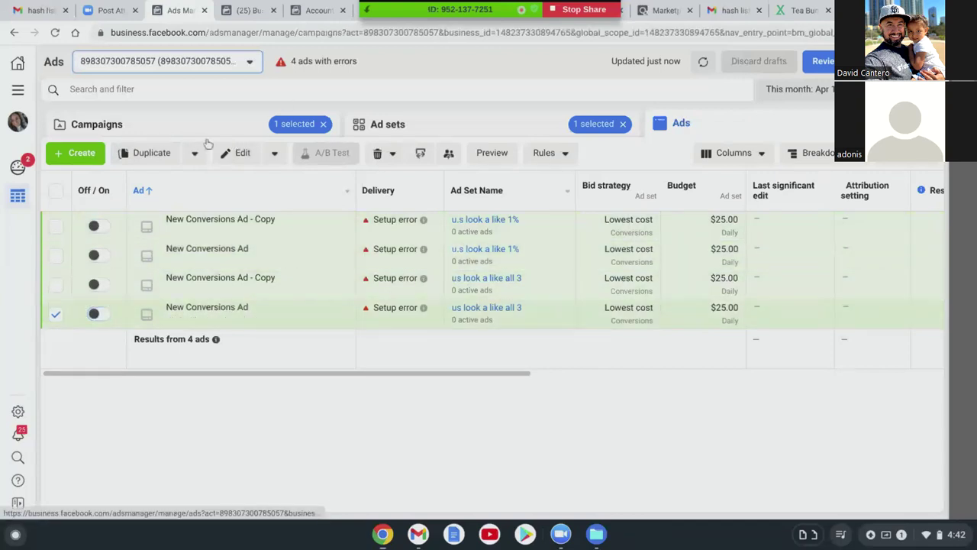
Turn off New Conversions Campaign and its "u.s look a like 1%" ad set.
{"action": "left_click", "coordinate": [96, 124]}
{"action": "left_click", "coordinate": [103, 215]}
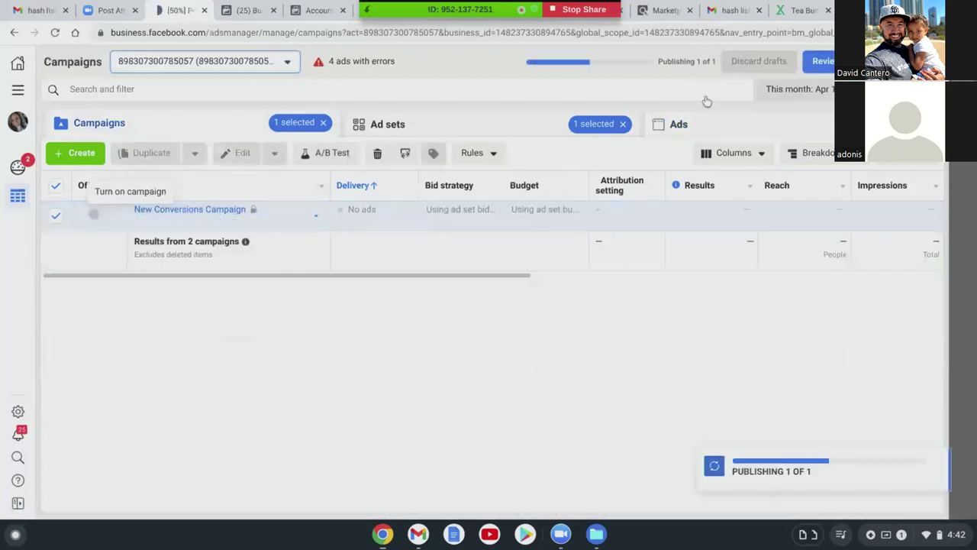
{"action": "left_click", "coordinate": [663, 124]}
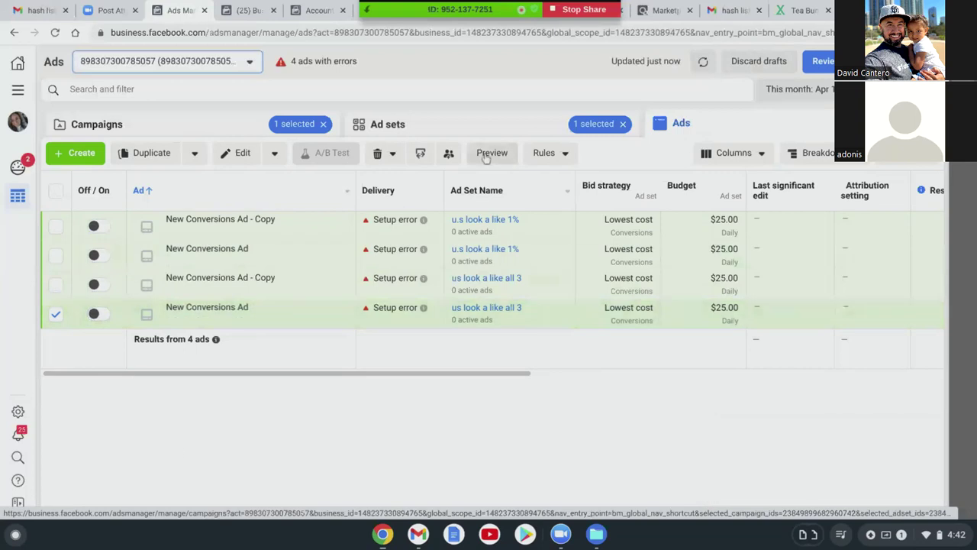
{"action": "left_click", "coordinate": [451, 139]}
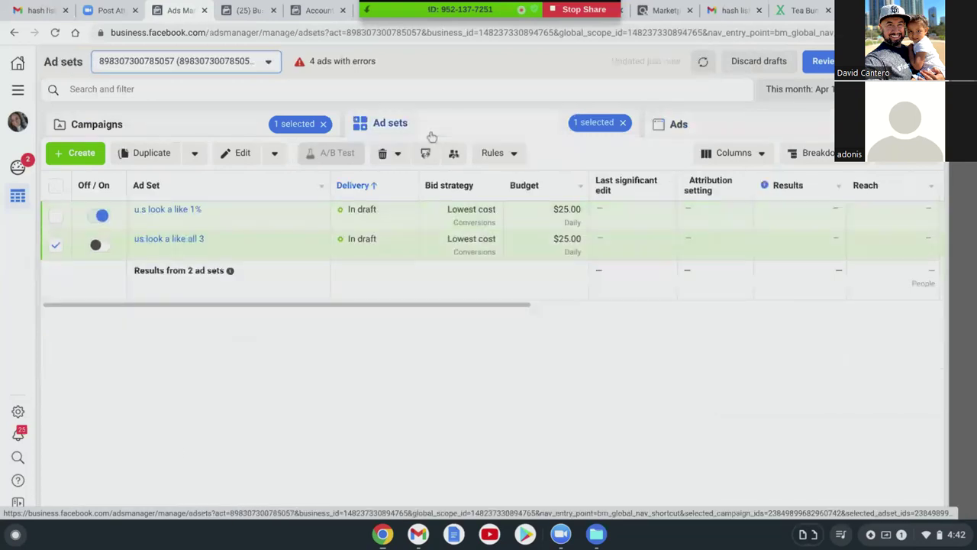
{"action": "left_click", "coordinate": [99, 216]}
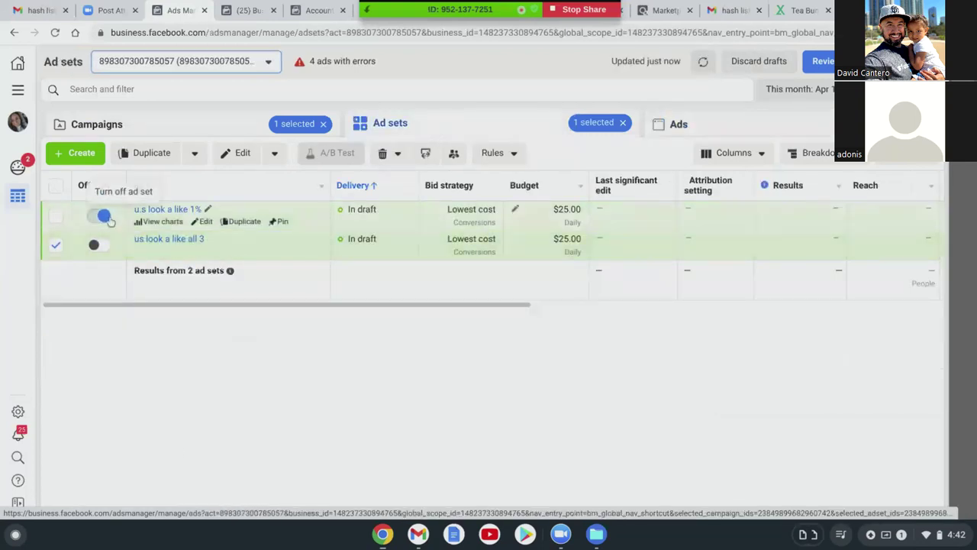
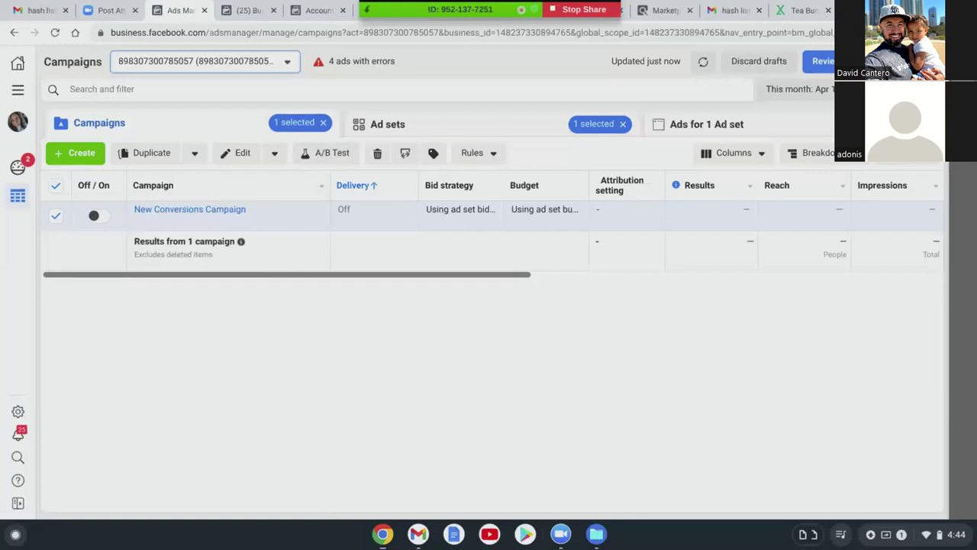
Show the Brand Safety domains in Business settings after viewing the business info, and open a new browser tab.
{"action": "left_click", "coordinate": [17, 95]}
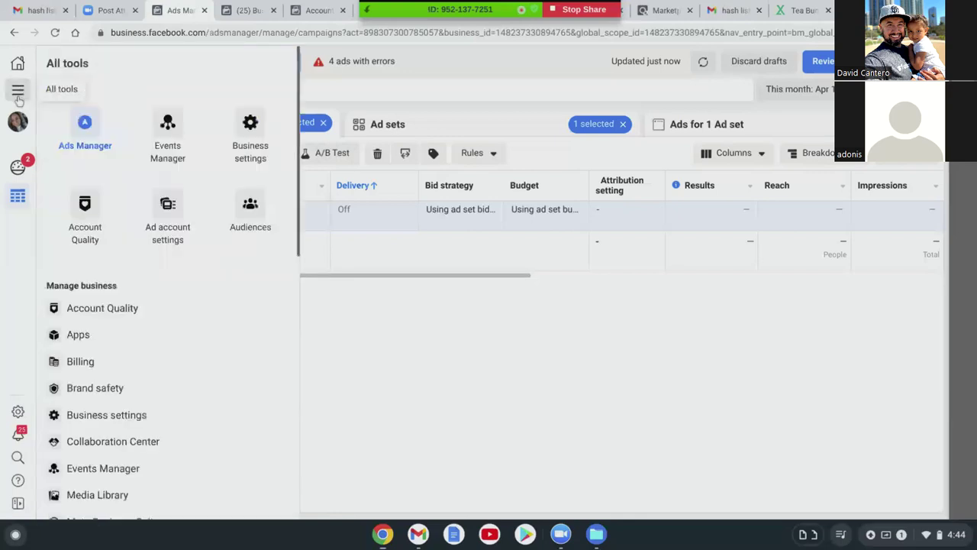
{"action": "scroll", "coordinate": [97, 234], "scroll_direction": "down", "scroll_amount": 2}
{"action": "scroll", "coordinate": [90, 229], "scroll_direction": "up", "scroll_amount": 2}
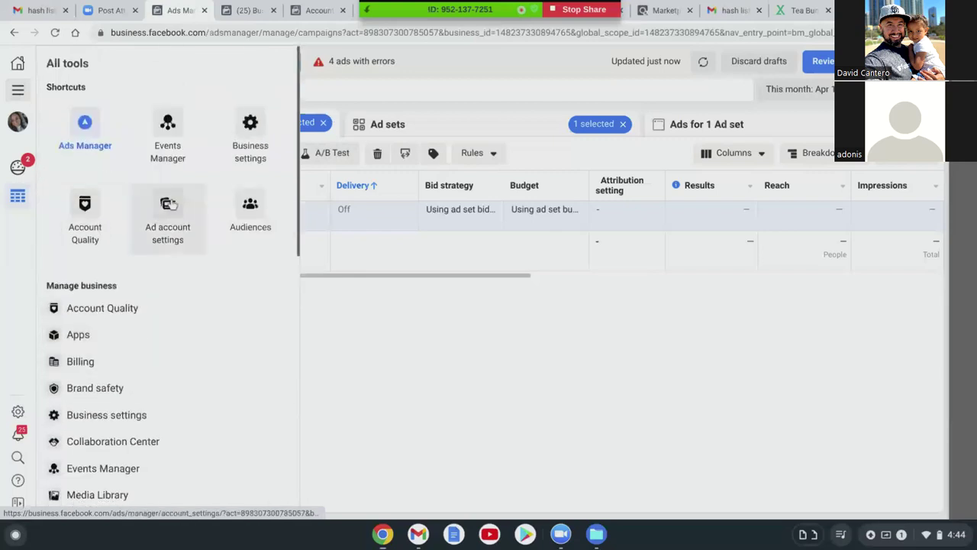
{"action": "left_click", "coordinate": [240, 151]}
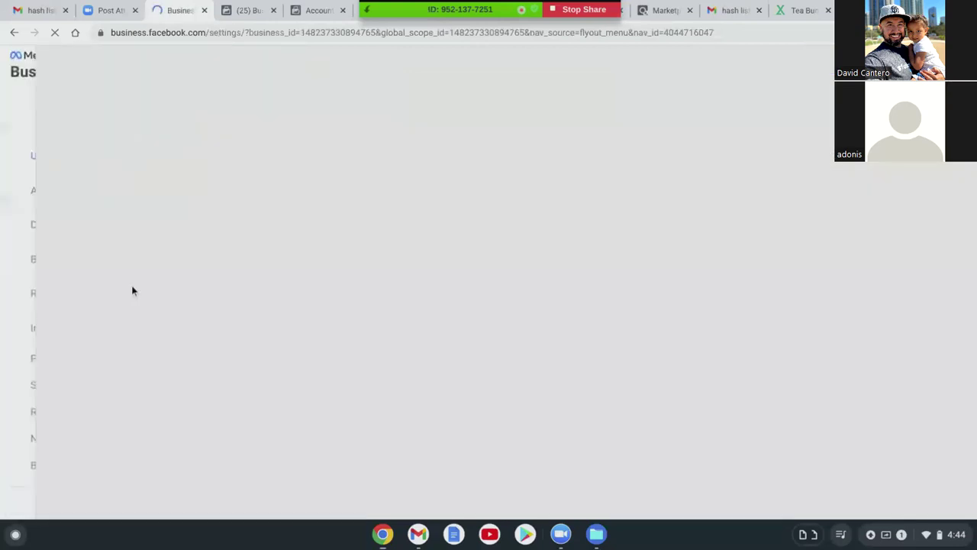
{"action": "scroll", "coordinate": [129, 290], "scroll_direction": "down", "scroll_amount": 5}
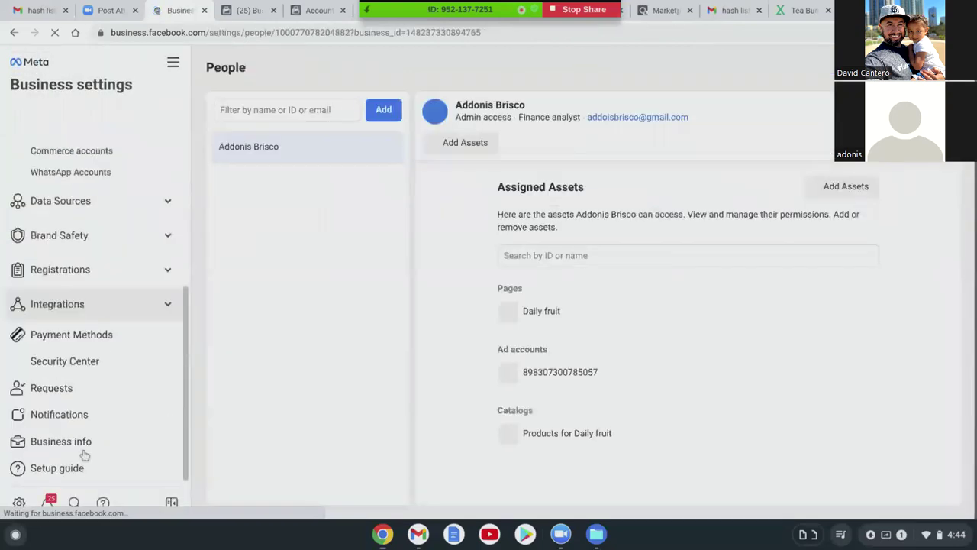
{"action": "left_click", "coordinate": [79, 441]}
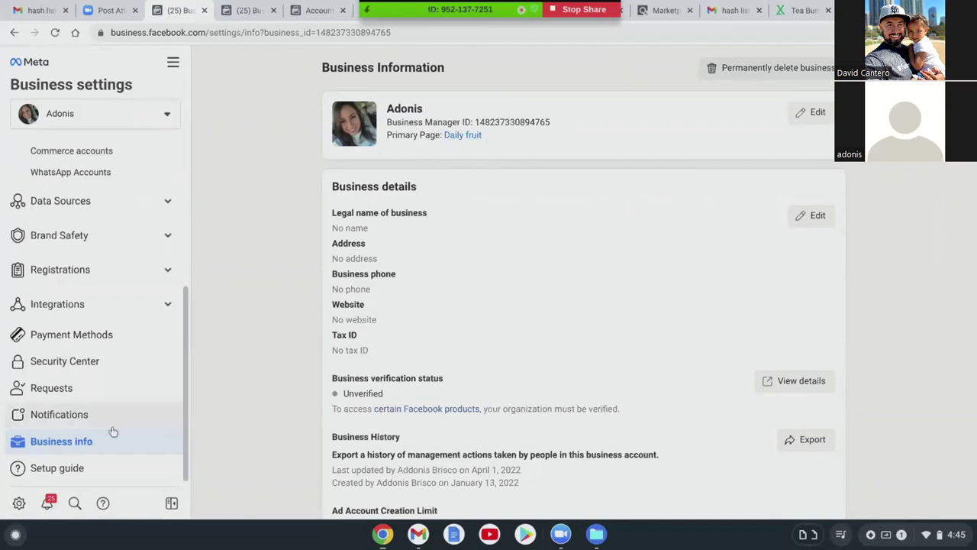
{"action": "left_click", "coordinate": [81, 249]}
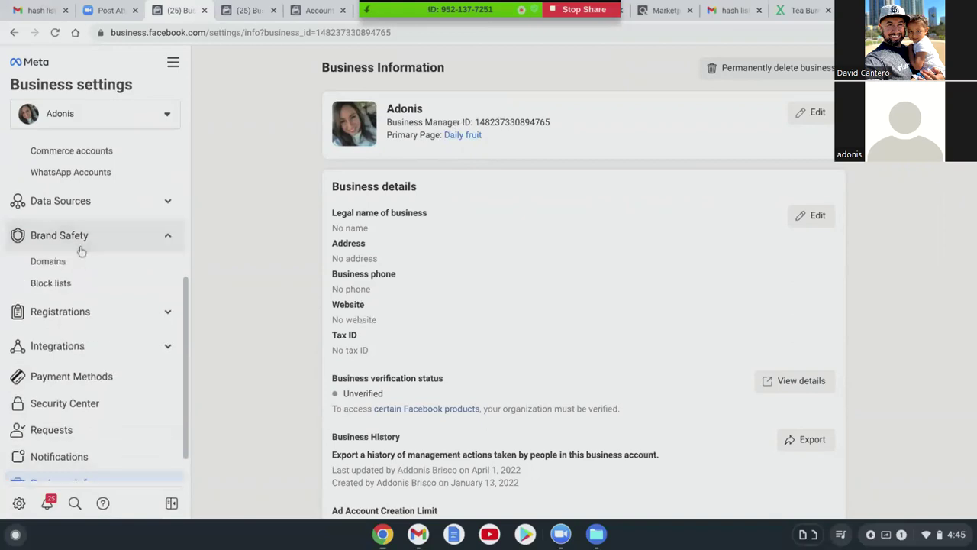
{"action": "left_click", "coordinate": [80, 262]}
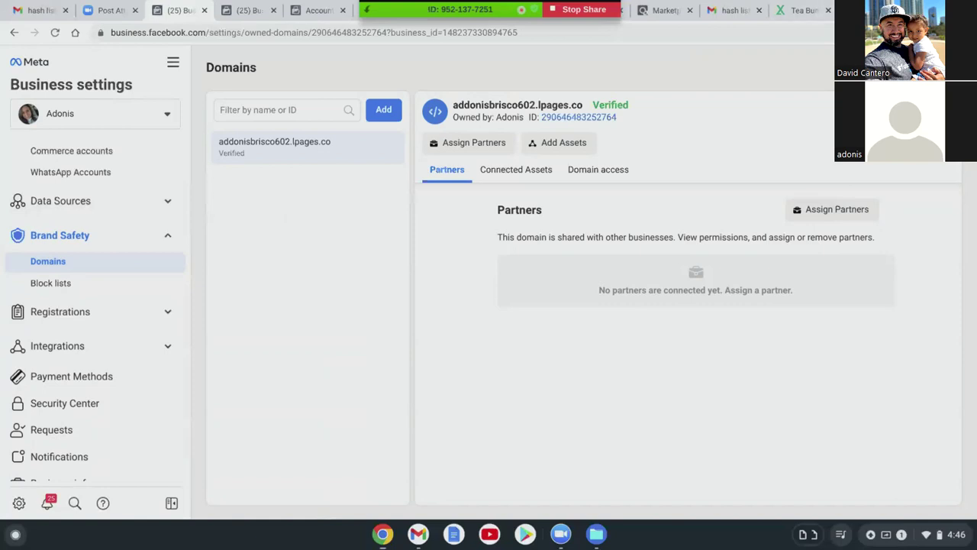
{"action": "key", "text": "ctrl+t"}
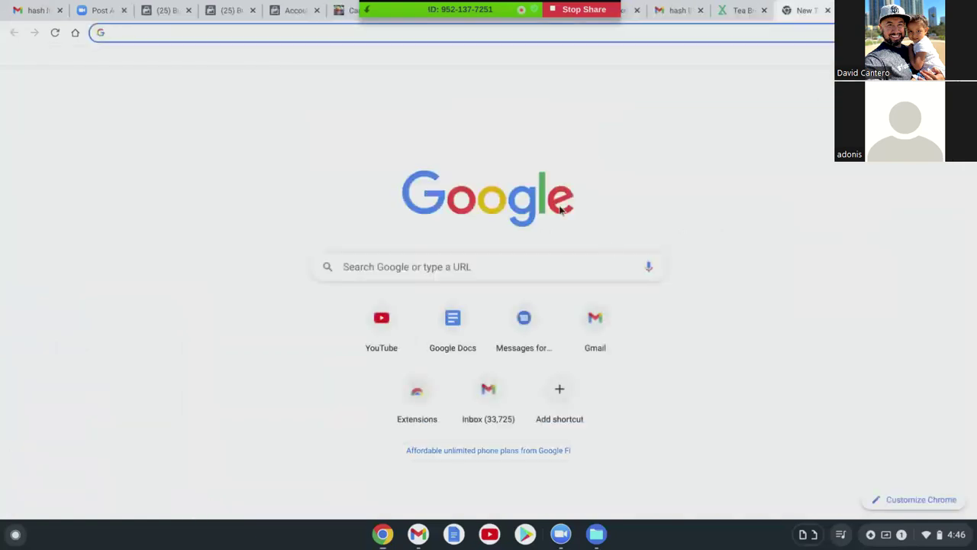
{"action": "left_click", "coordinate": [508, 264]}
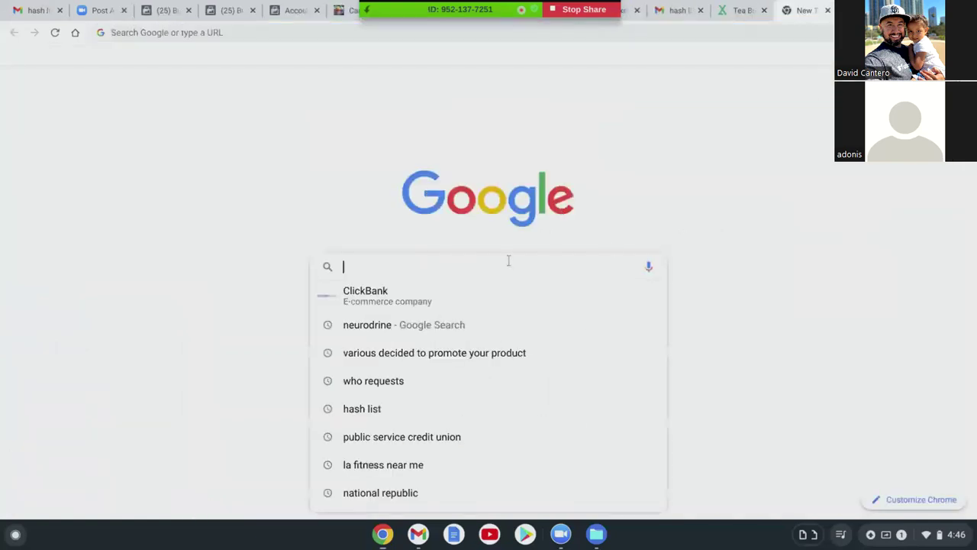
{"action": "type", "text": "le"}
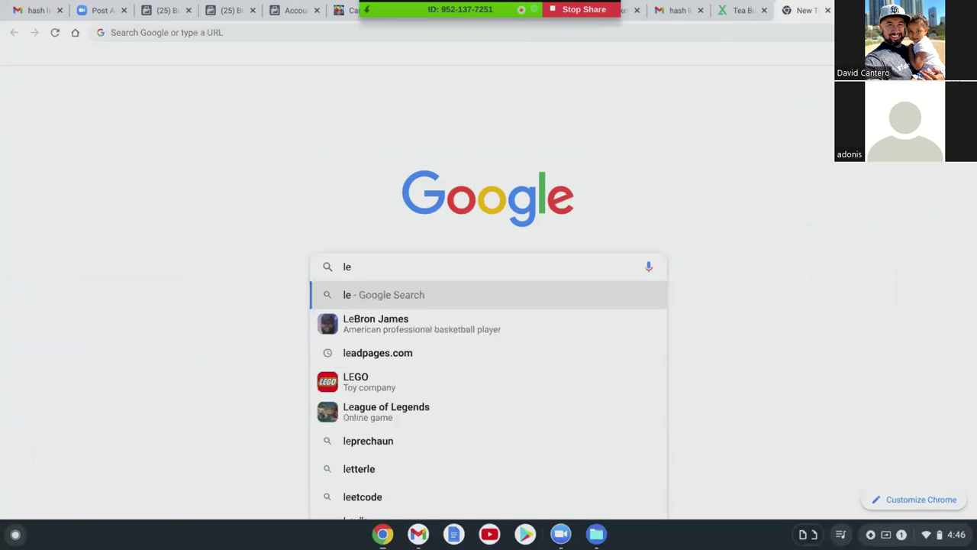
{"action": "key", "text": "BackSpace"}
{"action": "key", "text": "BackSpace"}
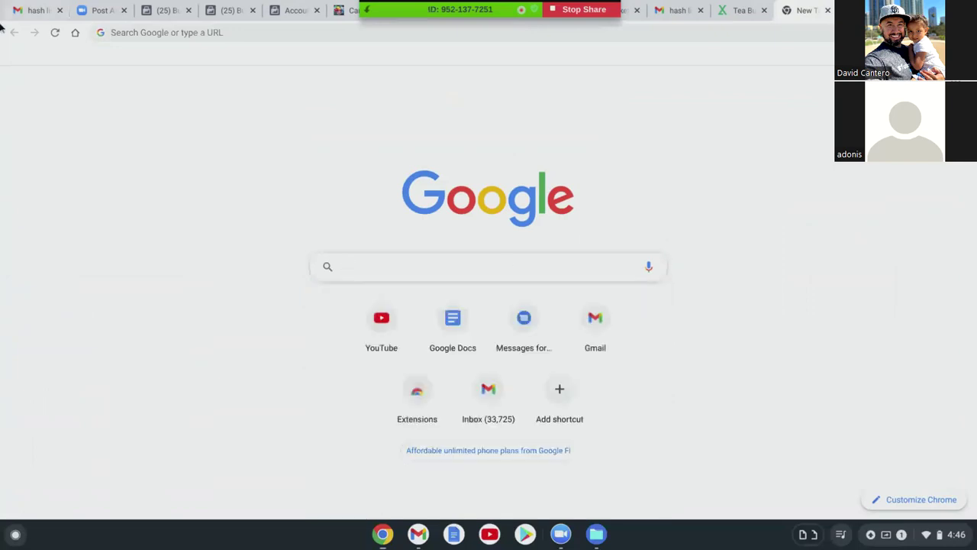
Open the Leadpages Custom Domains page in the new browser tab.
{"action": "left_click", "coordinate": [122, 33]}
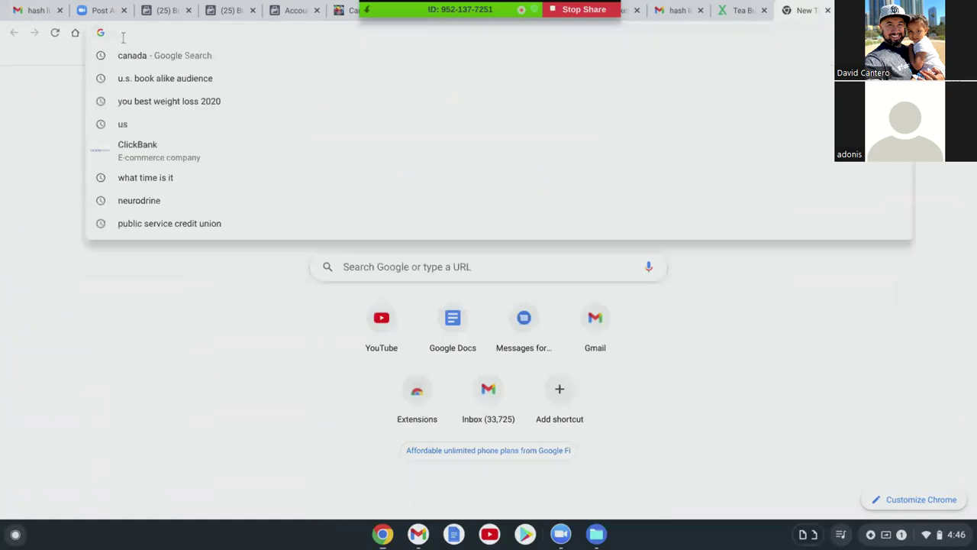
{"action": "key", "text": "BackSpace"}
{"action": "type", "text": "l"}
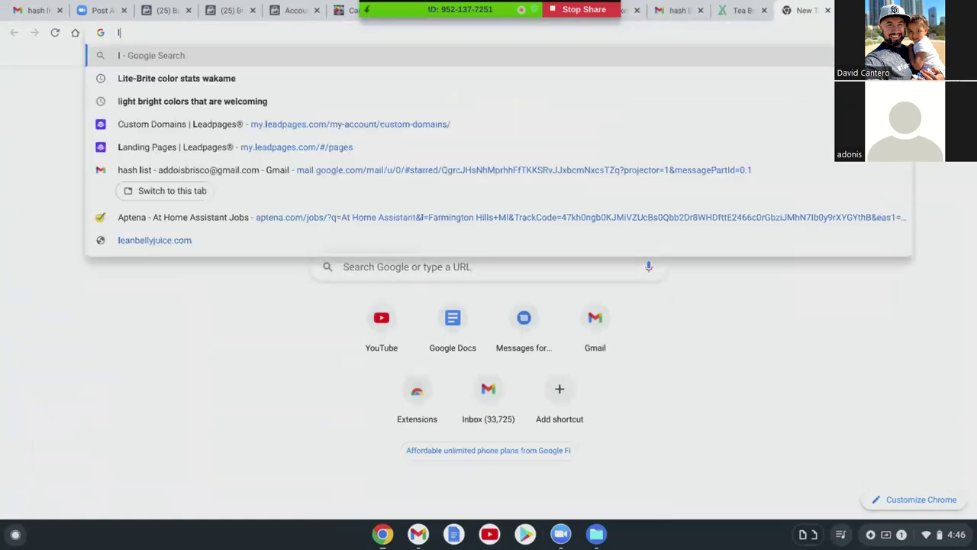
{"action": "left_click", "coordinate": [126, 125]}
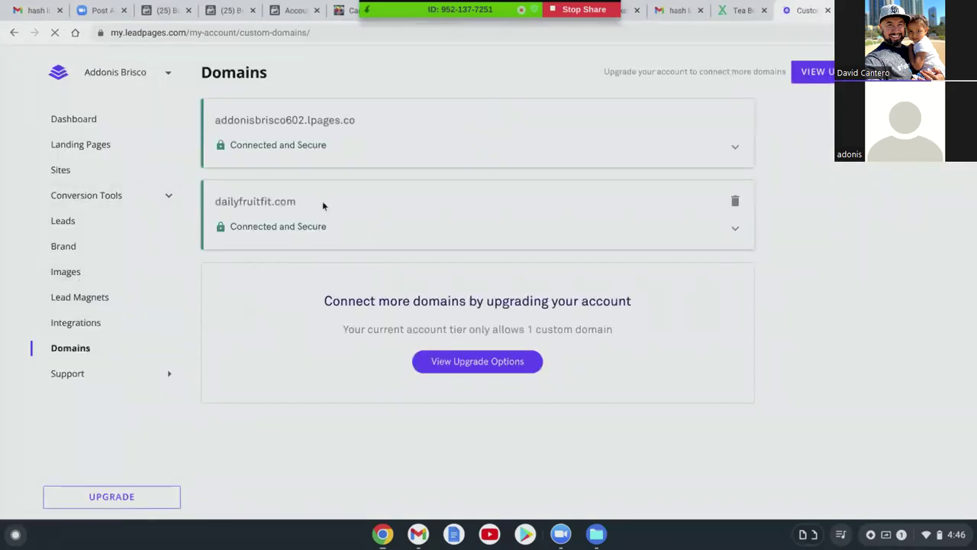
Disconnect the dailyfruitfit.com domain from the Leadpages account, acknowledging all three disconnection warnings.
{"action": "left_click", "coordinate": [738, 206]}
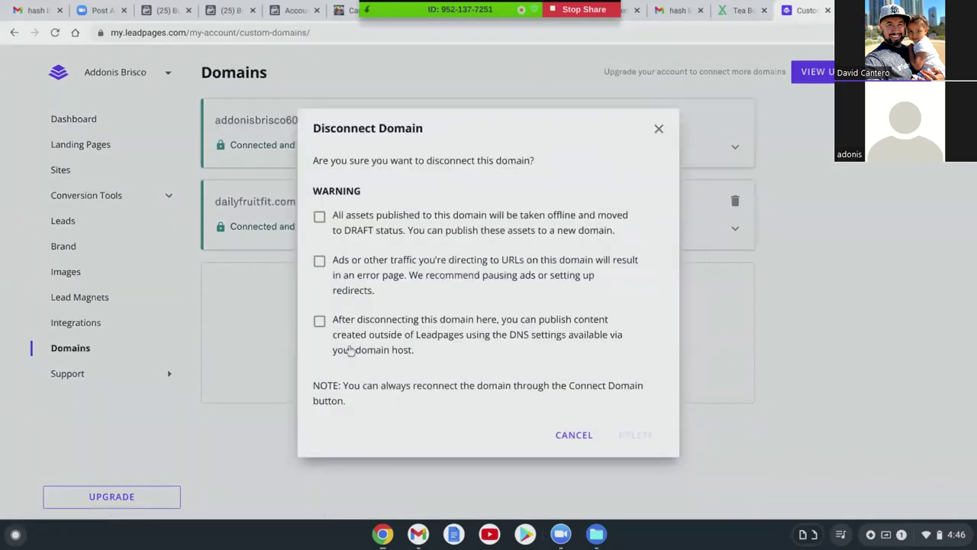
{"action": "left_click", "coordinate": [574, 434]}
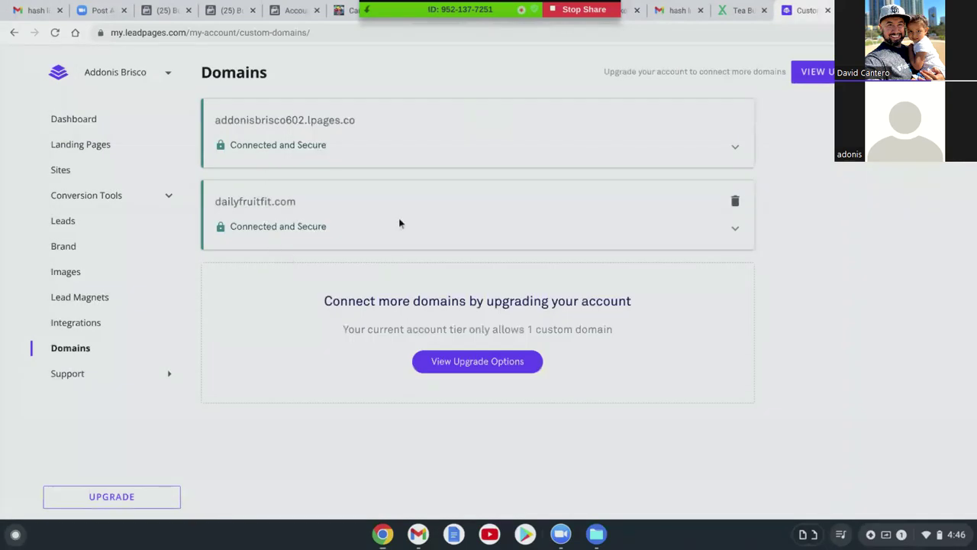
{"action": "left_click", "coordinate": [734, 200]}
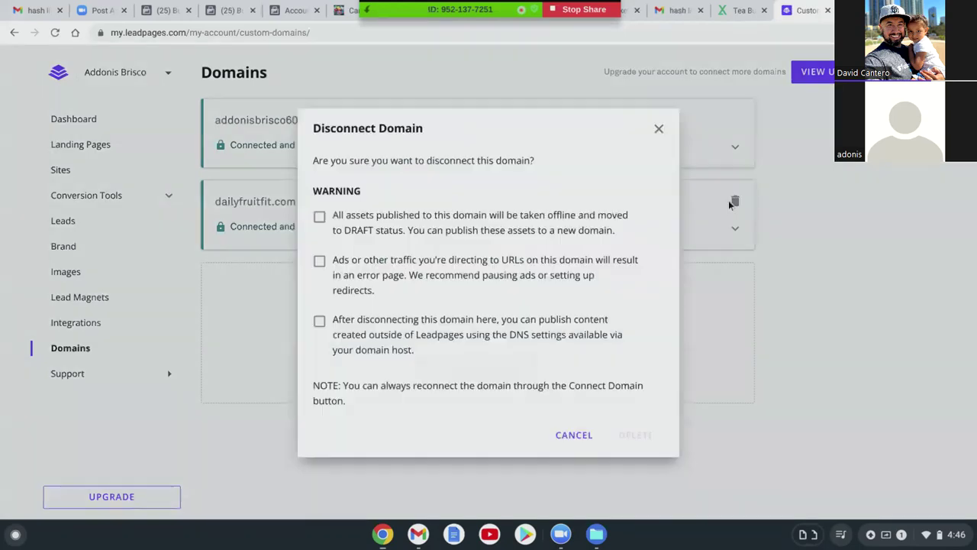
{"action": "left_click", "coordinate": [321, 217]}
{"action": "left_click", "coordinate": [321, 262]}
{"action": "left_click", "coordinate": [320, 321]}
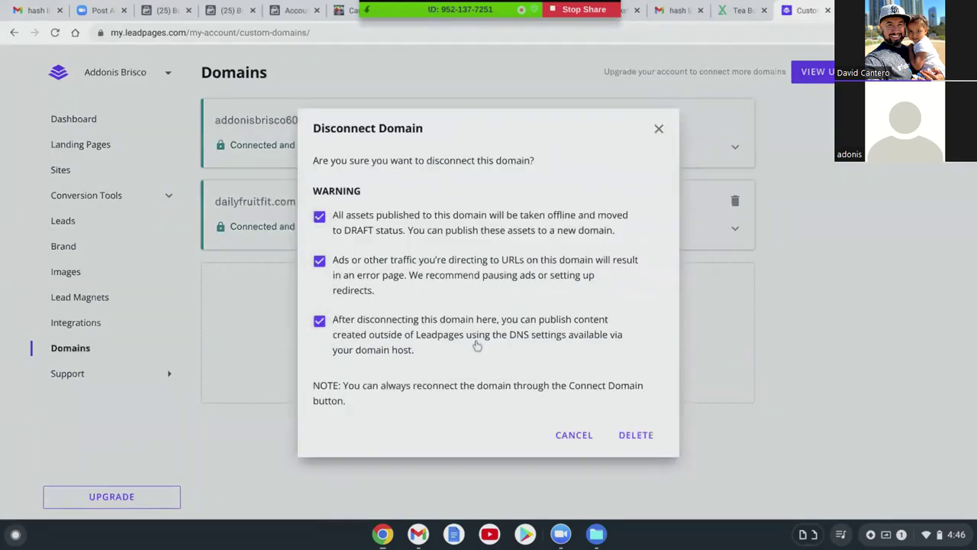
{"action": "left_click", "coordinate": [634, 434]}
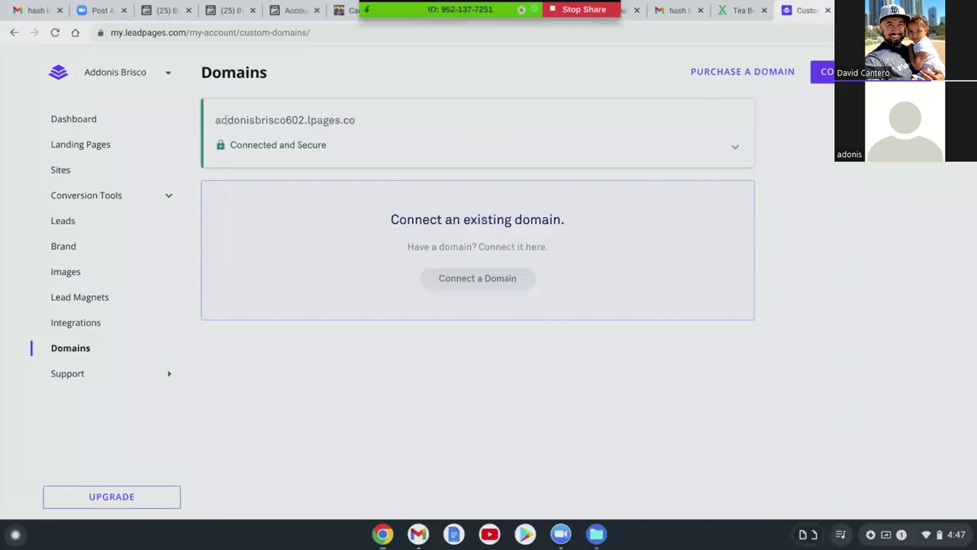
{"action": "left_click_drag", "start_coordinate": [210, 121], "coordinate": [374, 129]}
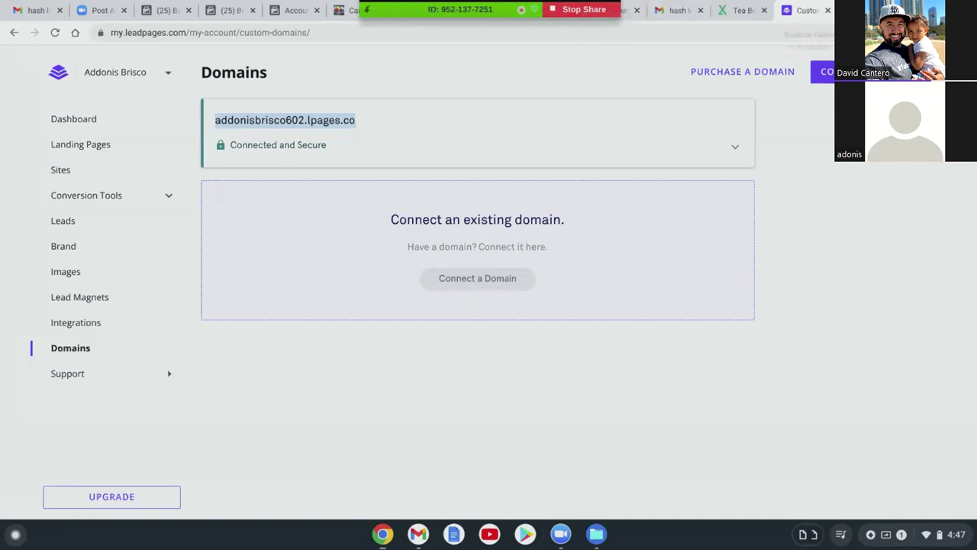
Close the Leadpages page and search Google for Facebook in a new browser tab.
{"action": "left_click", "coordinate": [828, 10]}
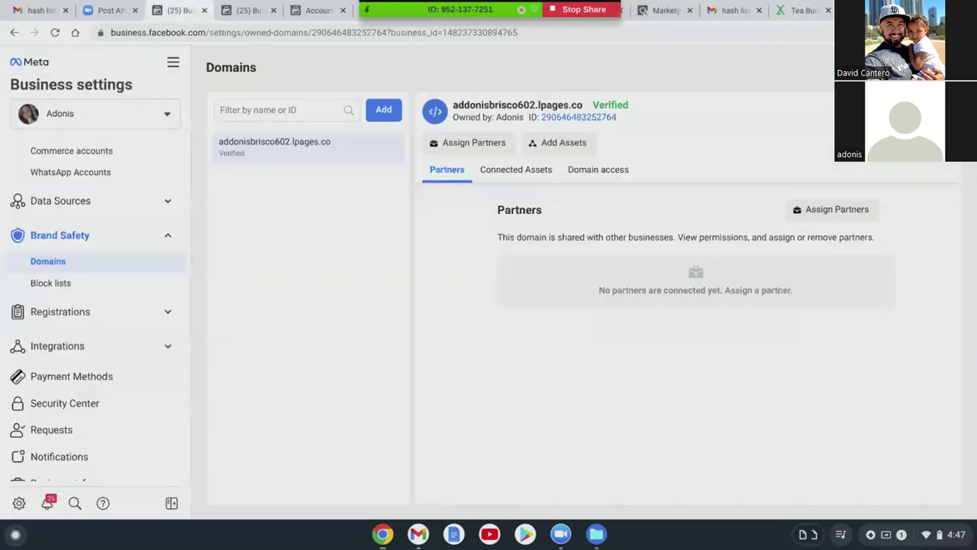
{"action": "key", "text": "ctrl+t"}
{"action": "left_click", "coordinate": [412, 257]}
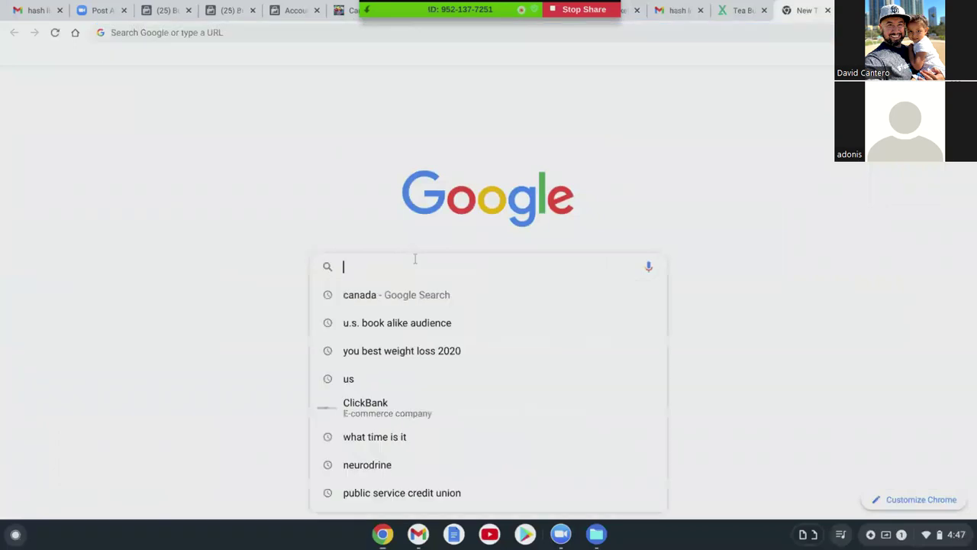
{"action": "type", "text": "fac"}
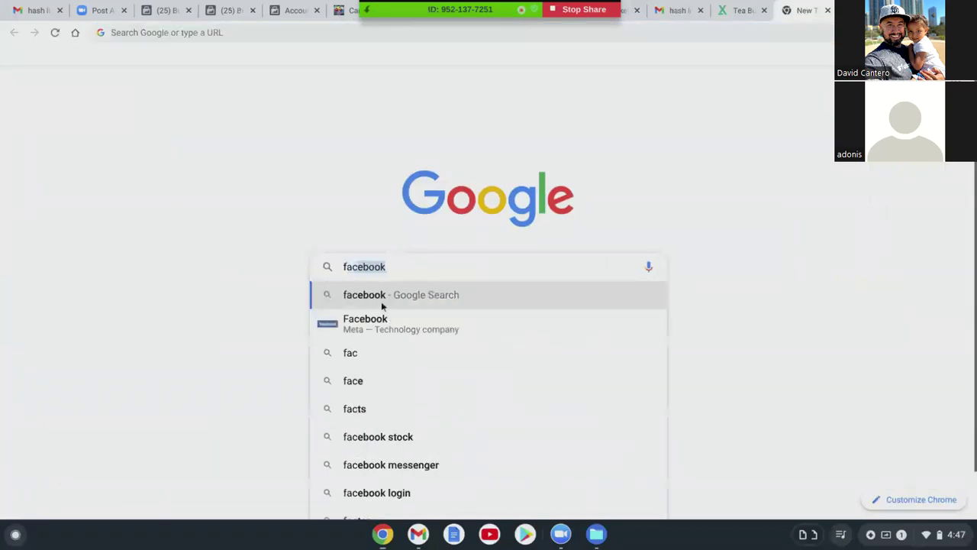
{"action": "left_click", "coordinate": [386, 323]}
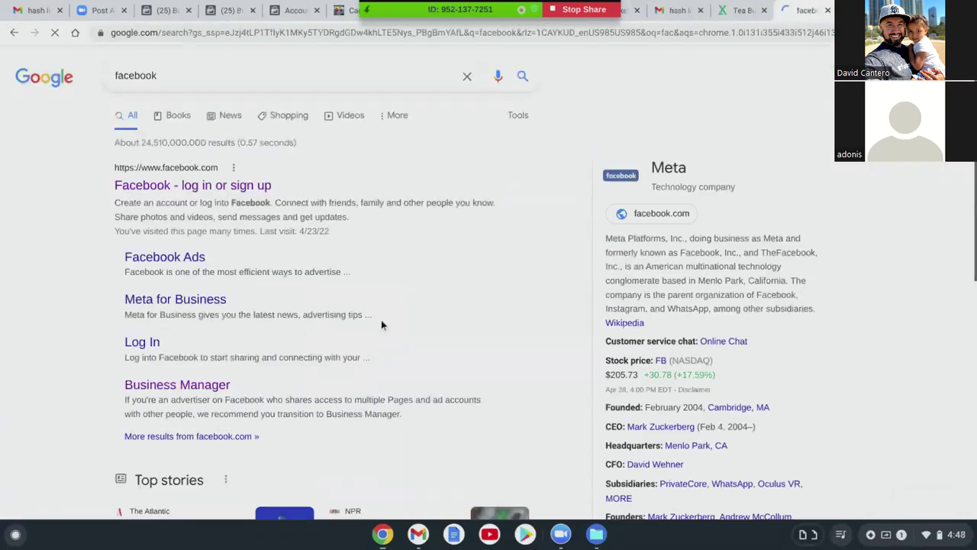